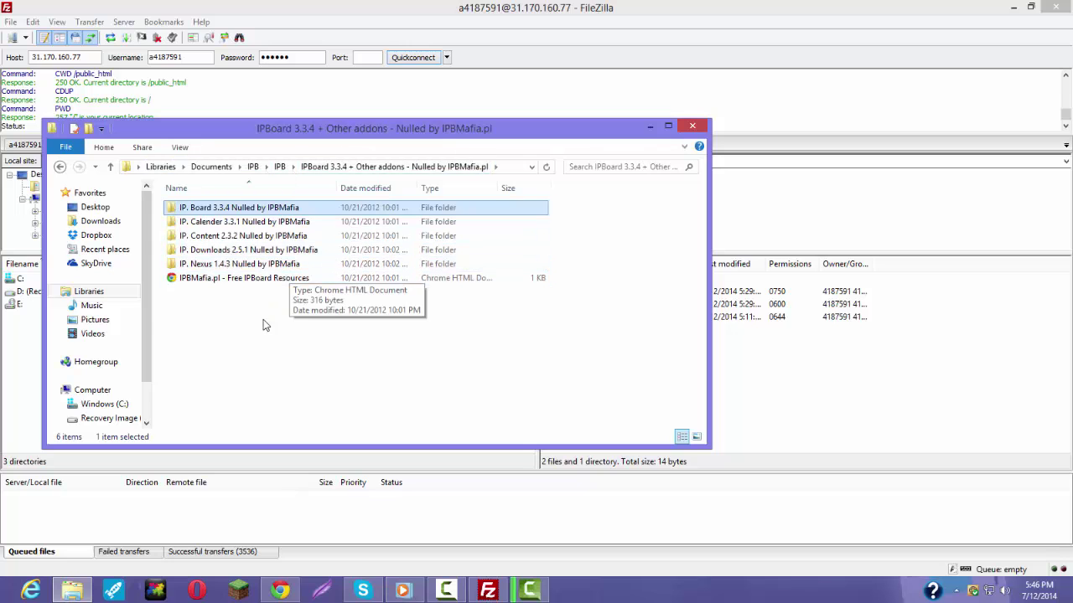
Step: Browse in File Explorer to the IPB Shoutbox 1.4.1 Beta 1b folder inside Documents\IPB and select its upload folder
click(65, 168)
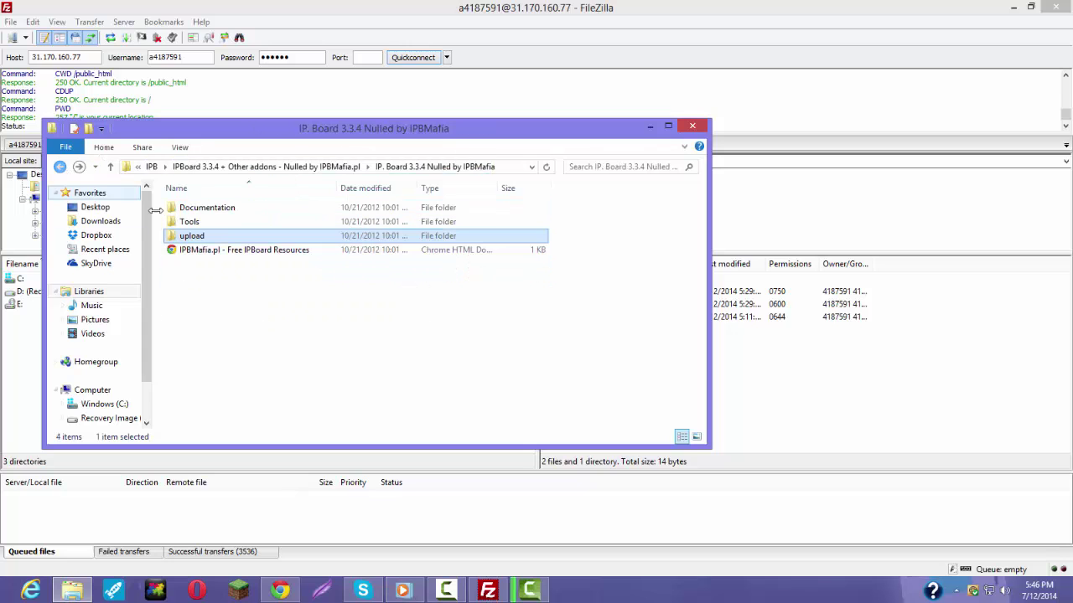
click(60, 168)
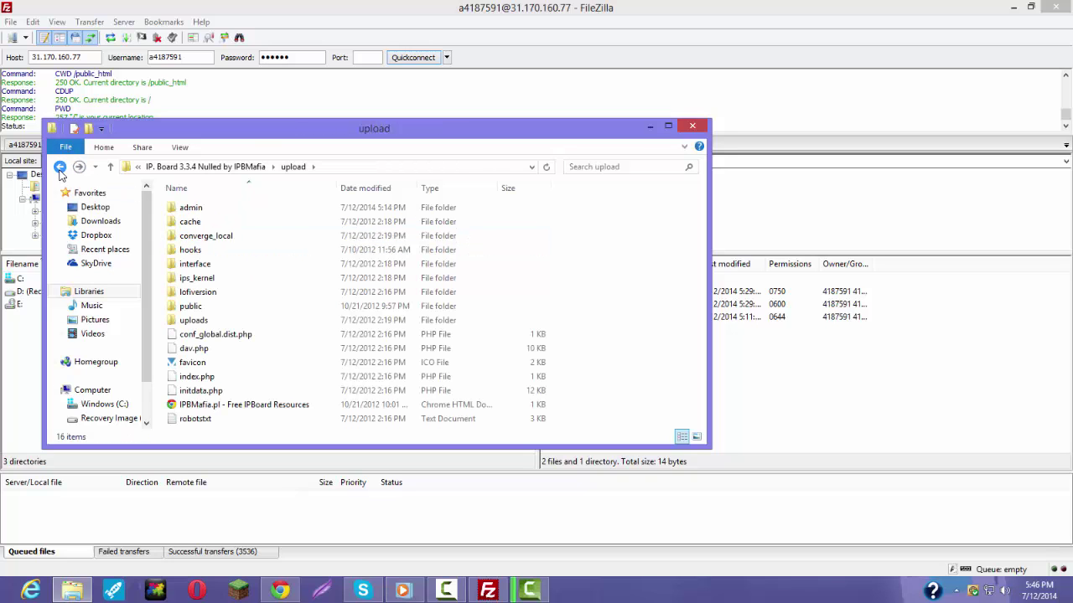
click(60, 168)
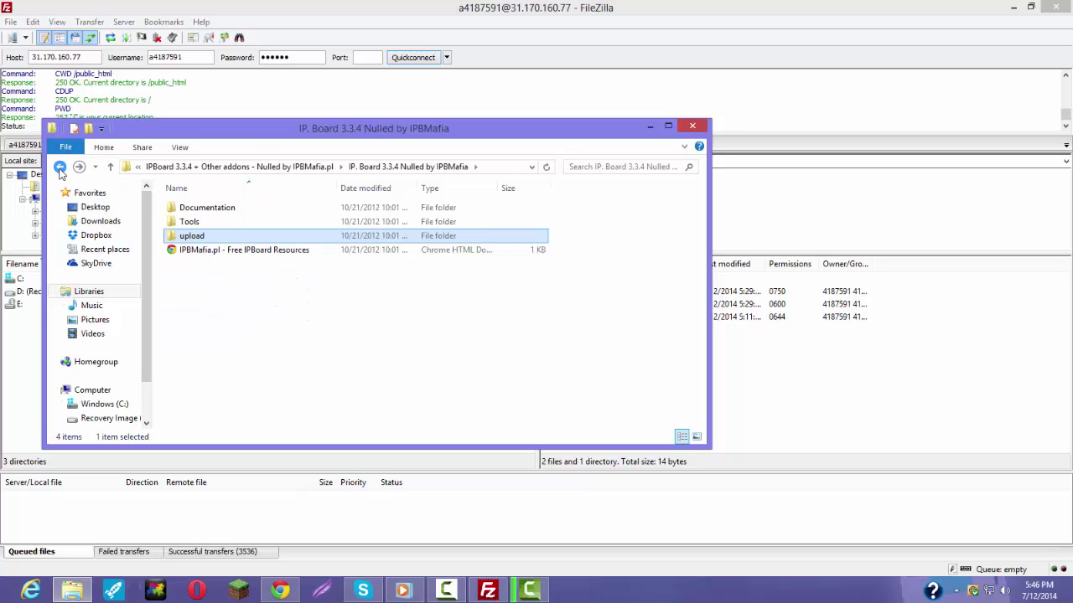
click(180, 167)
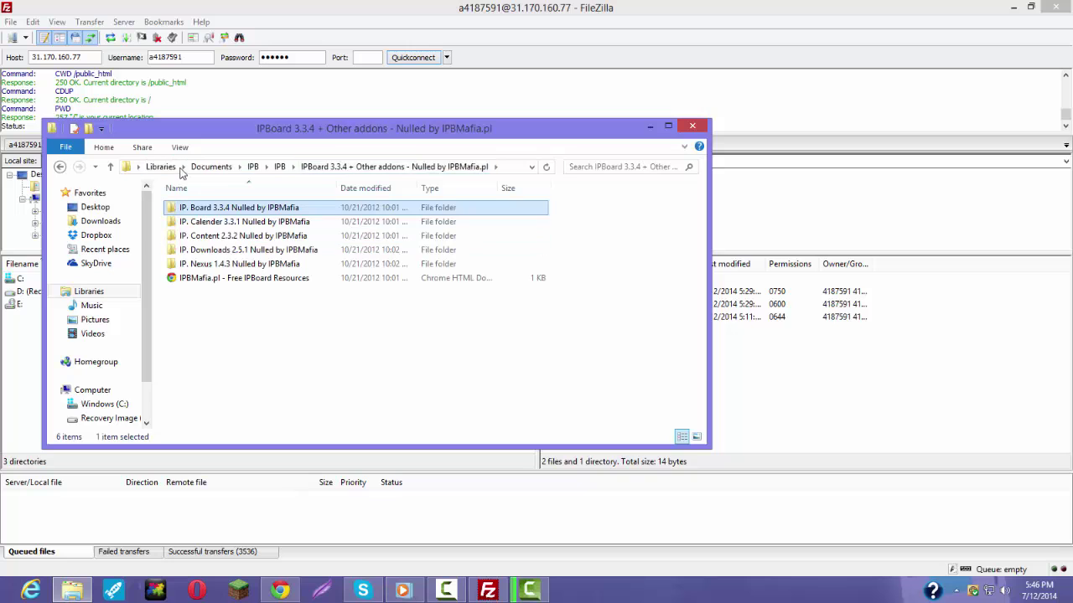
click(210, 166)
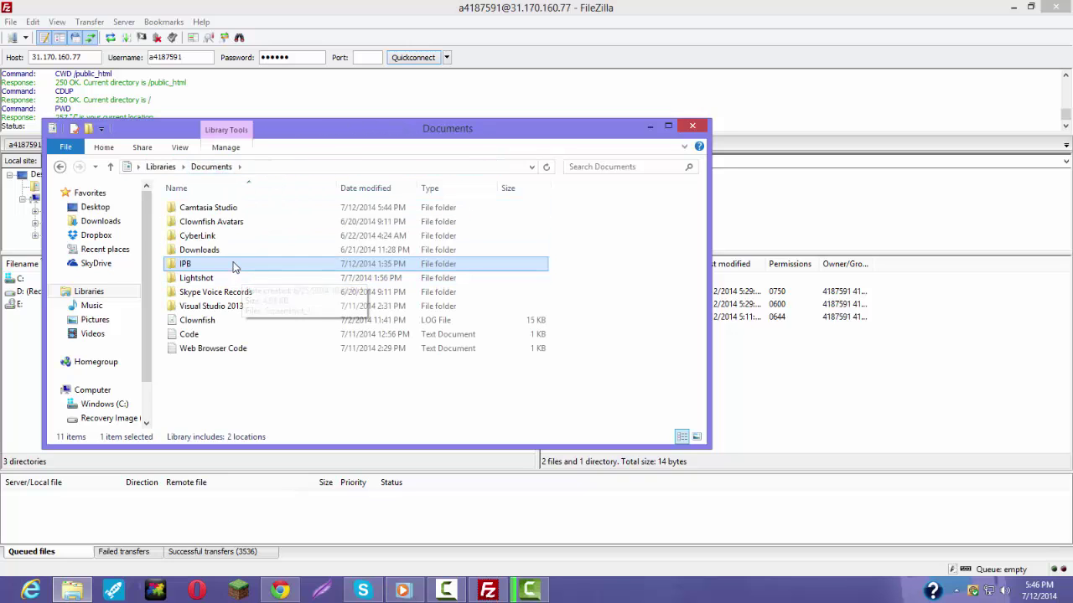
double_click(233, 267)
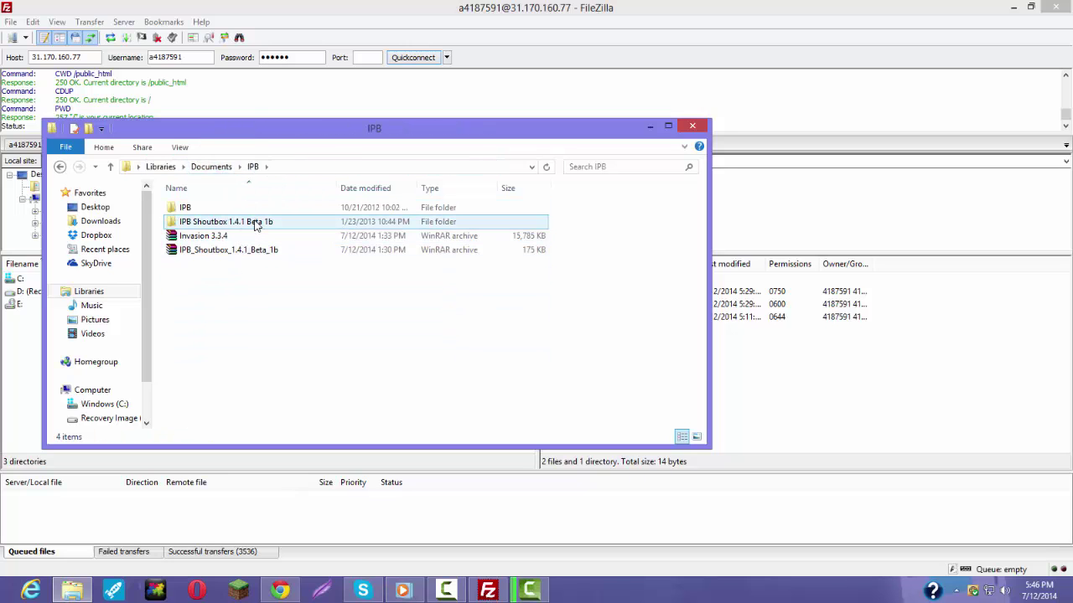
double_click(257, 224)
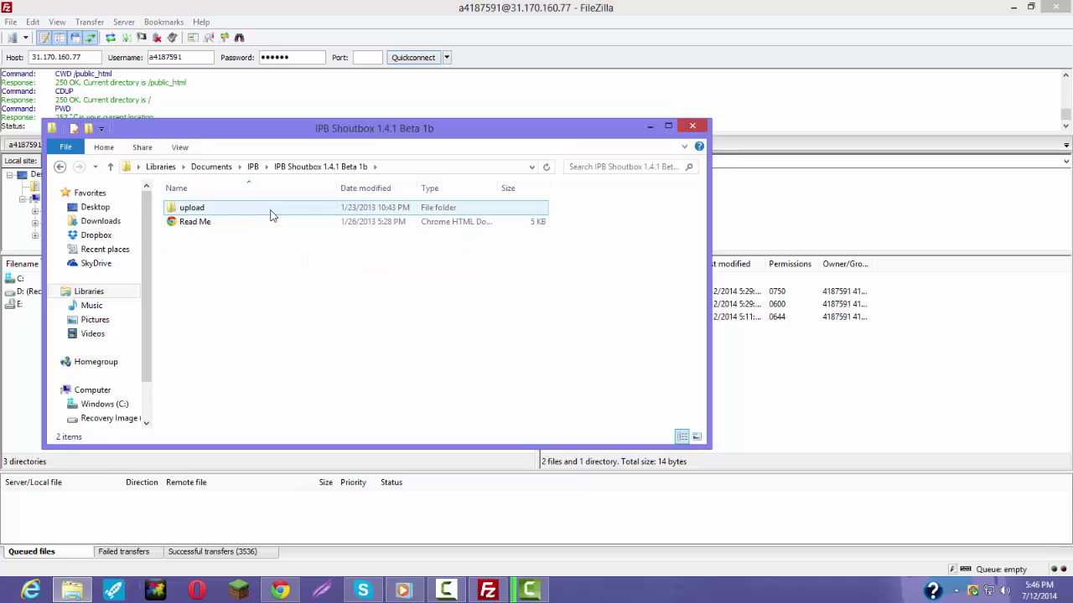
click(270, 215)
Step: Open /public_html/admin on the FileZilla server and the Shoutbox upload folder in File Explorer
click(802, 18)
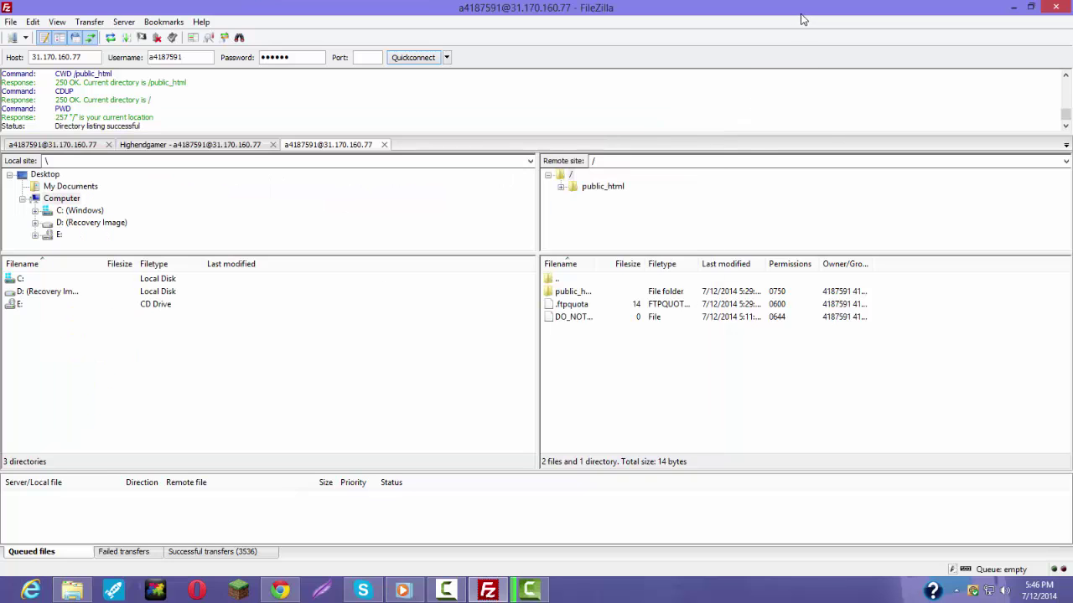
double_click(566, 292)
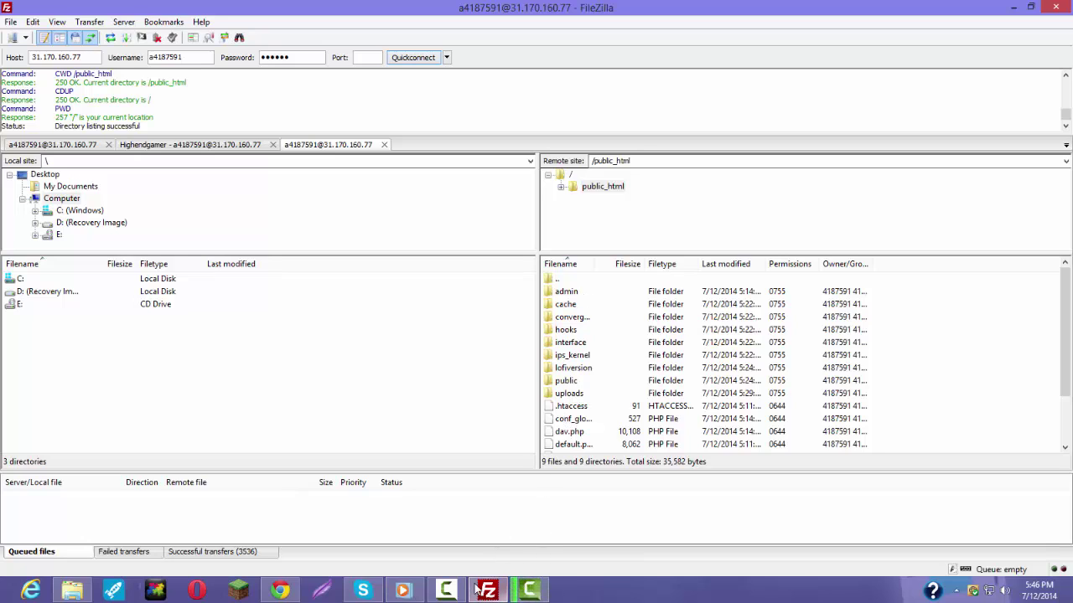
click(67, 591)
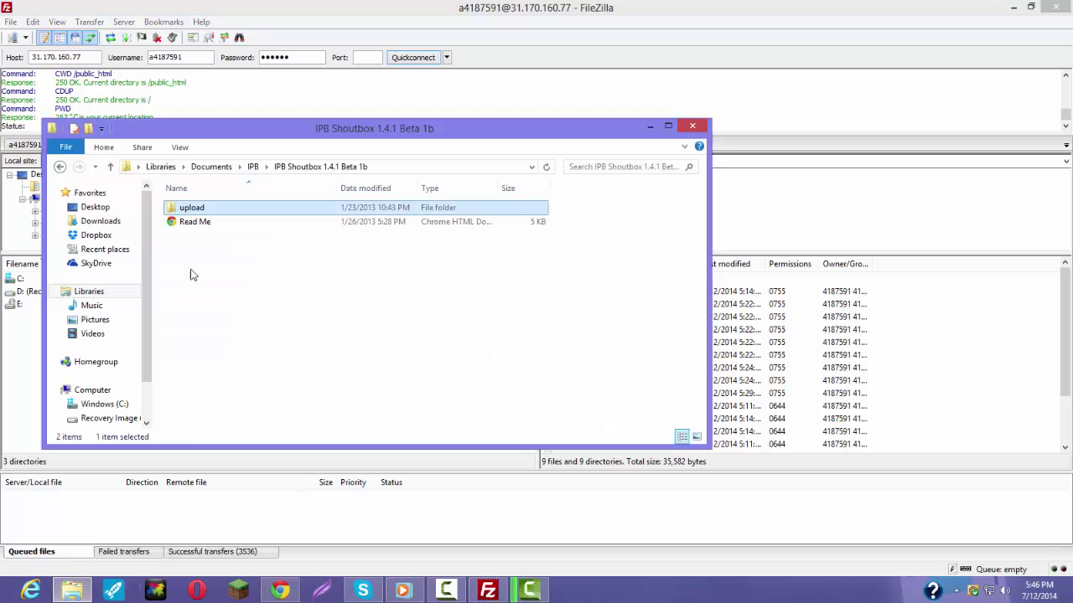
double_click(191, 208)
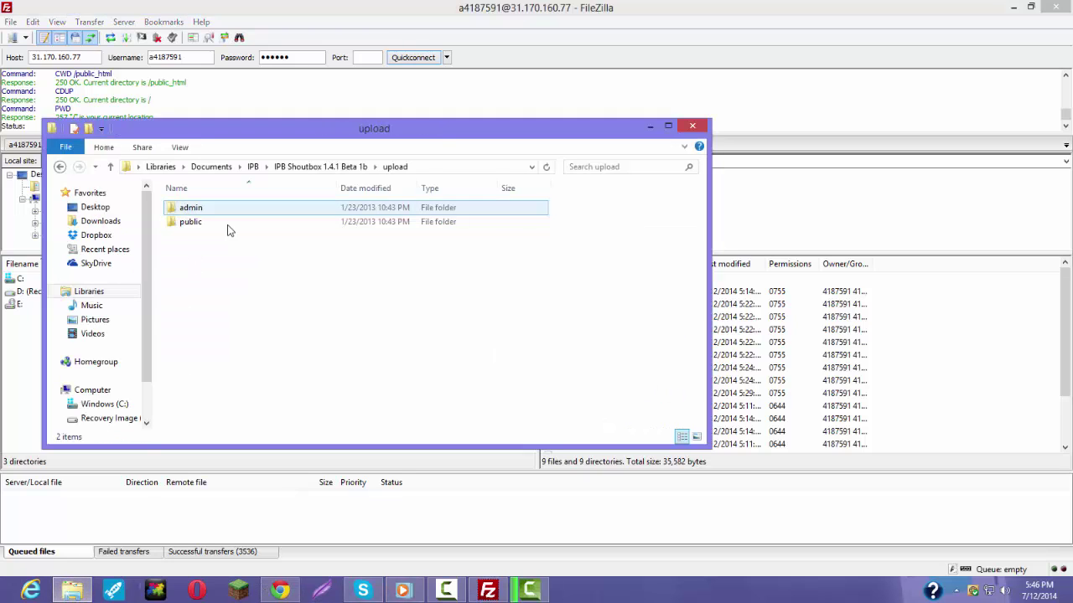
click(784, 12)
double_click(580, 292)
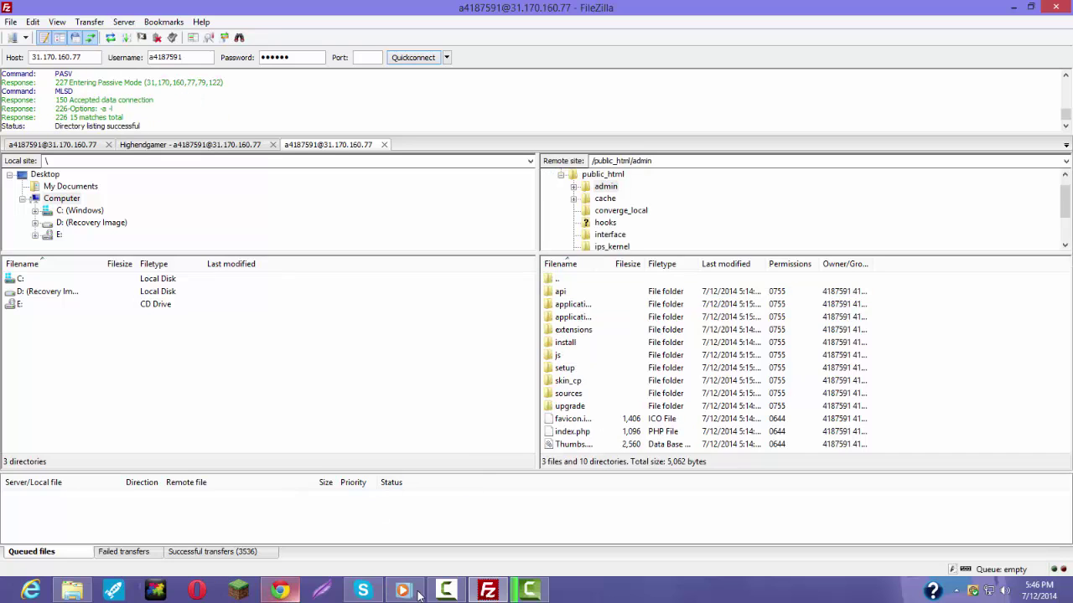
Step: Open the admin/applications_addon folder both on the server and in the local Shoutbox upload folder
click(88, 593)
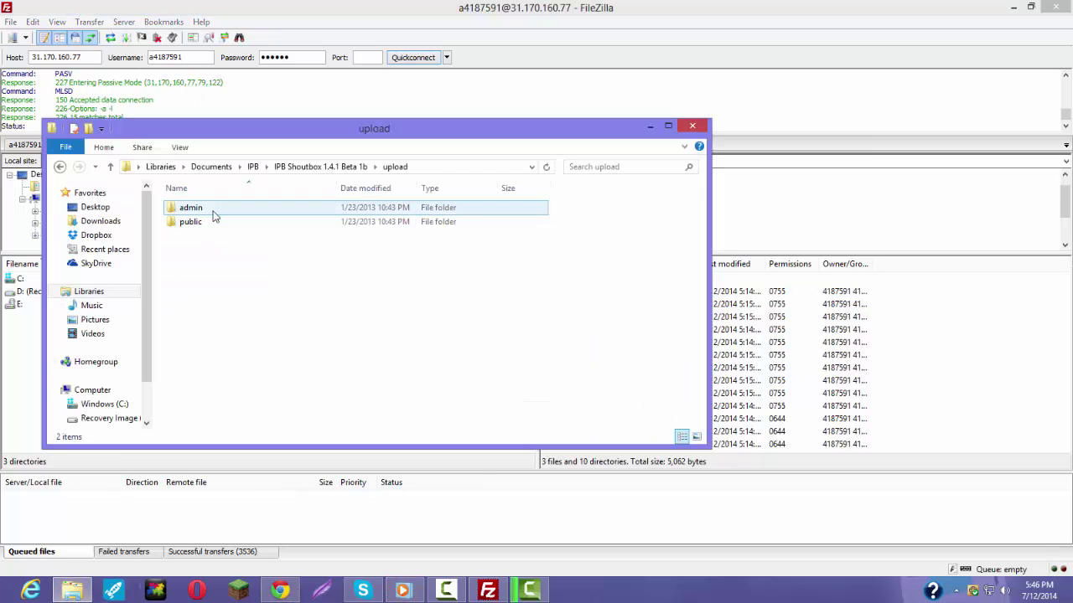
double_click(212, 210)
click(771, 10)
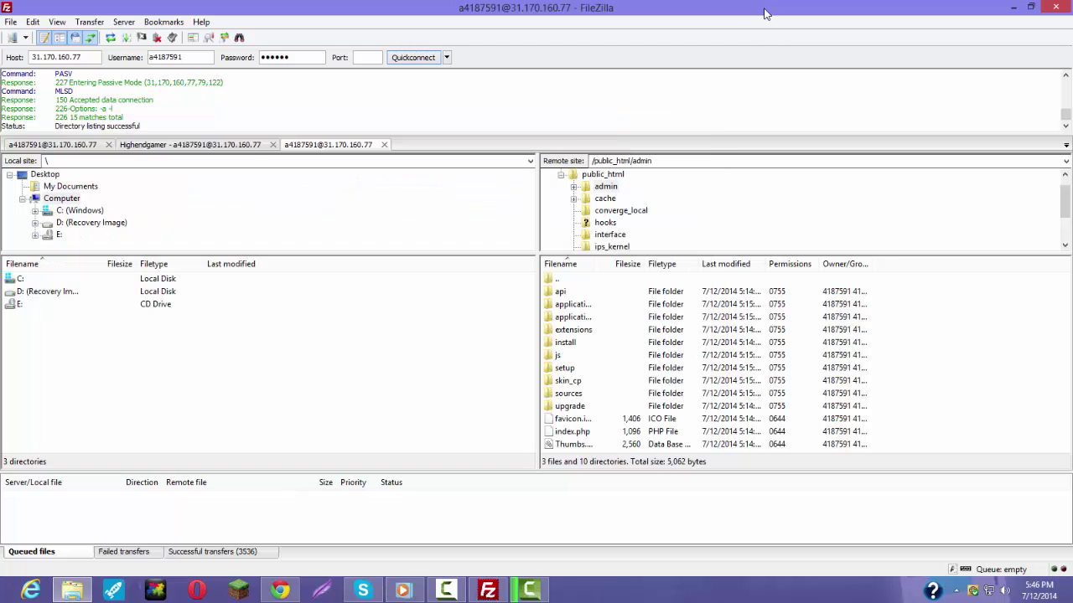
double_click(587, 319)
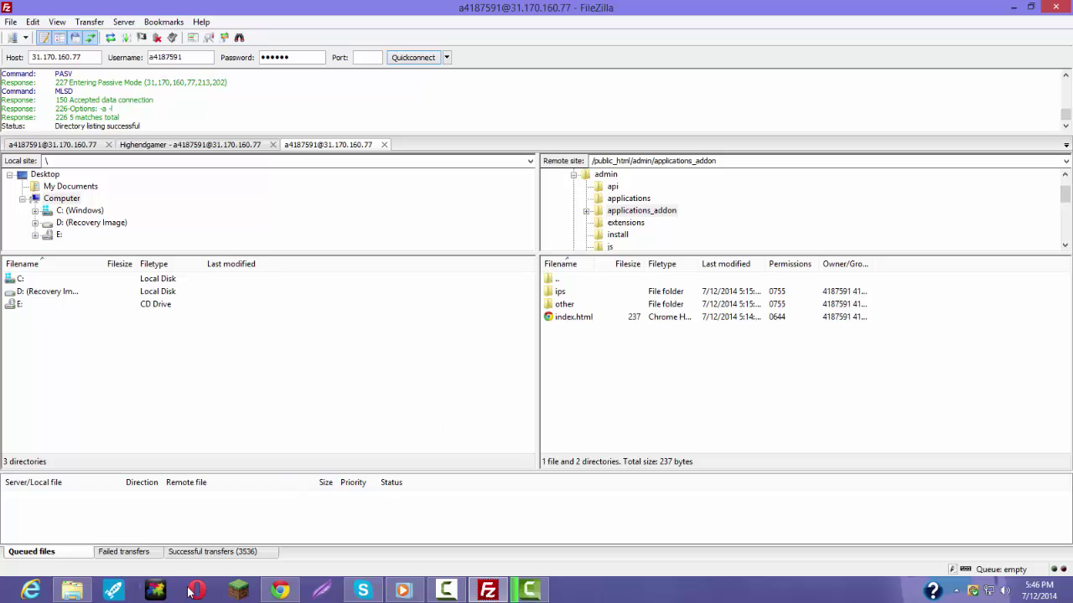
click(71, 590)
double_click(210, 209)
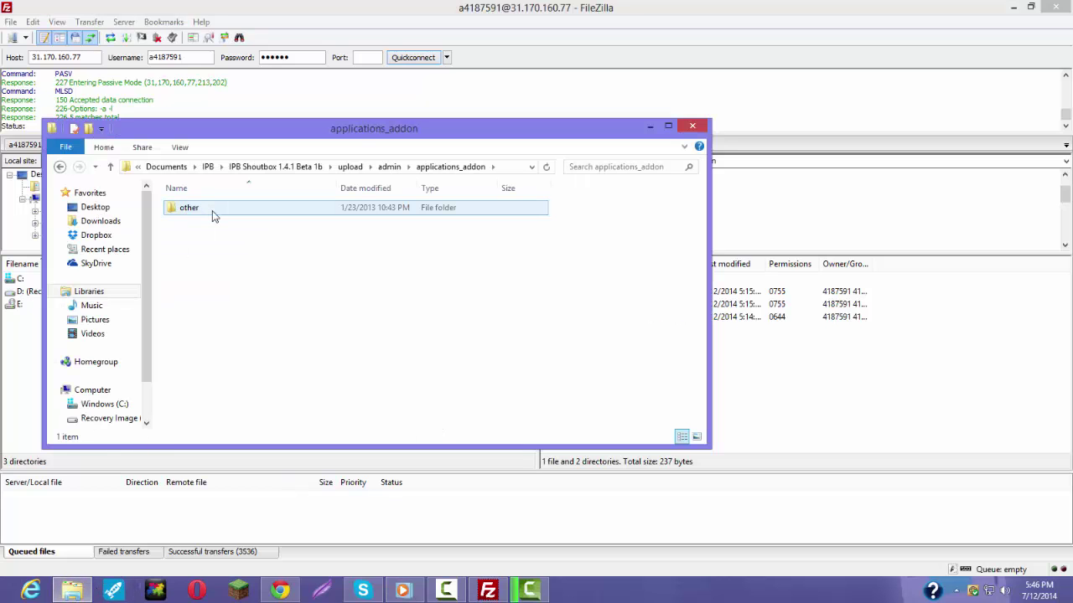
Step: Open the other folder inside applications_addon both locally and on the server
double_click(212, 209)
click(575, 12)
click(570, 306)
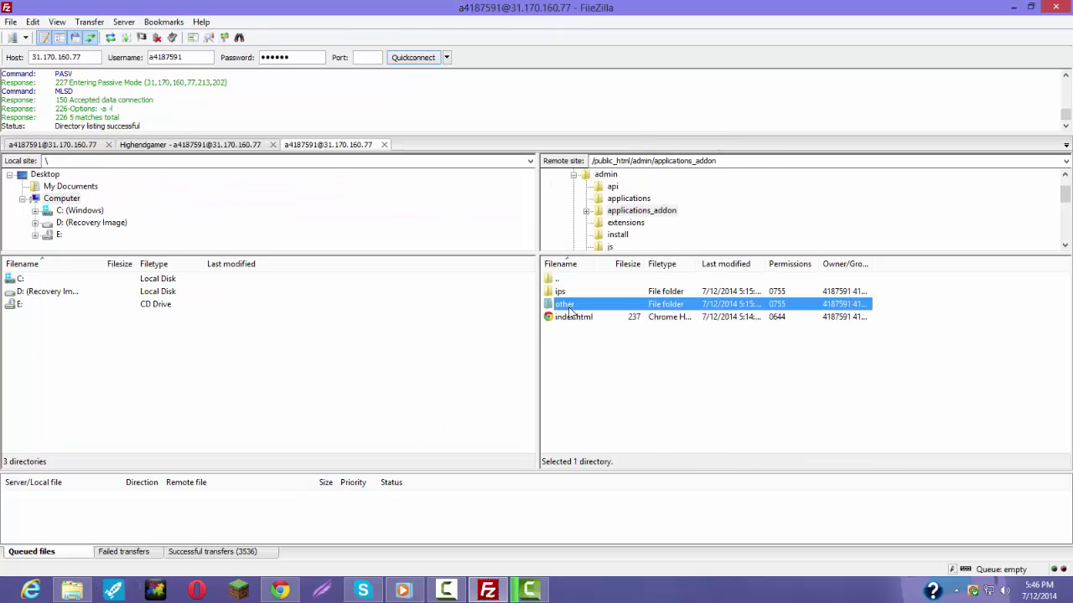
double_click(570, 308)
Step: Upload the local shoutbox folder to /public_html/admin/applications_addon/other on the server
click(72, 590)
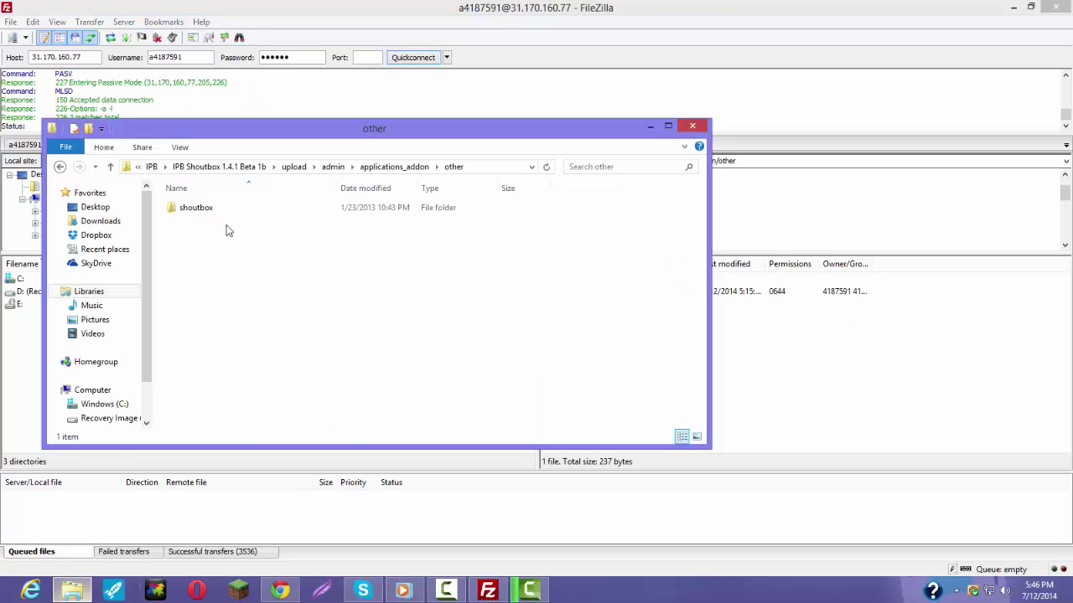
double_click(218, 211)
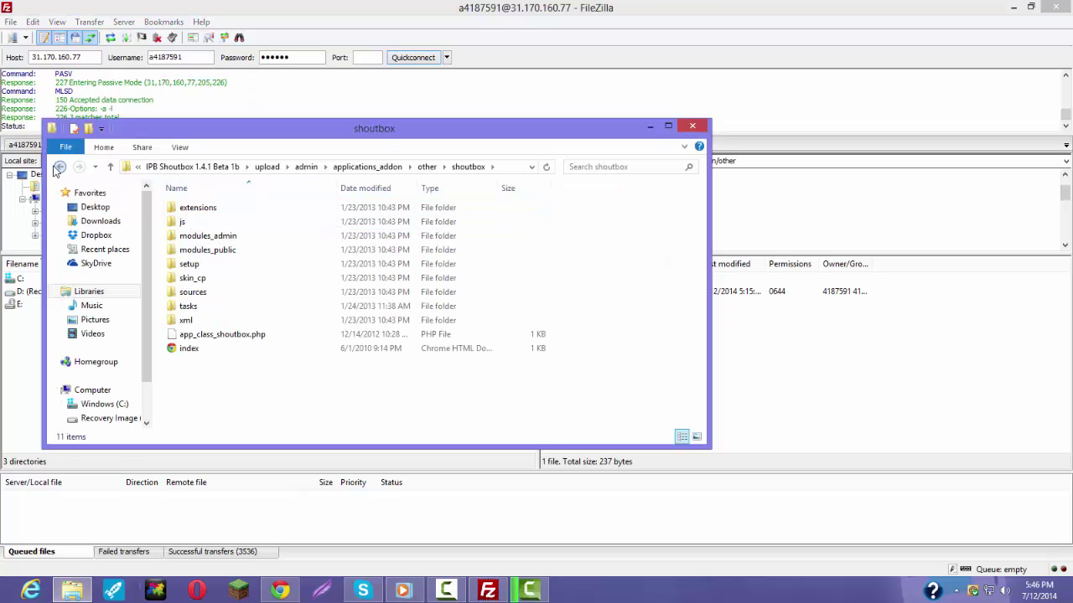
click(59, 166)
click(186, 208)
drag(196, 210, 802, 359)
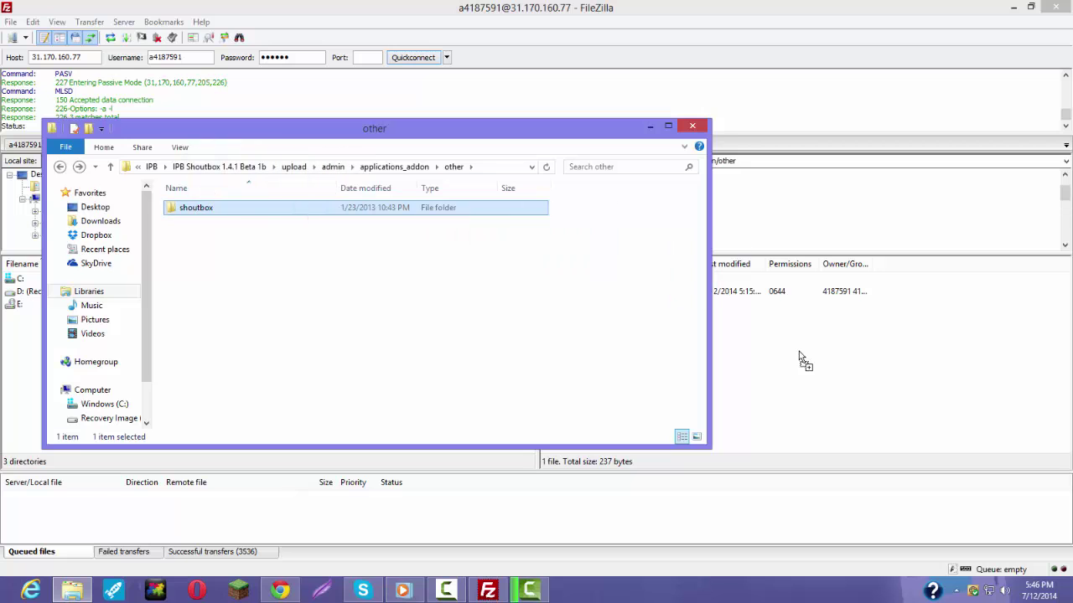
click(649, 126)
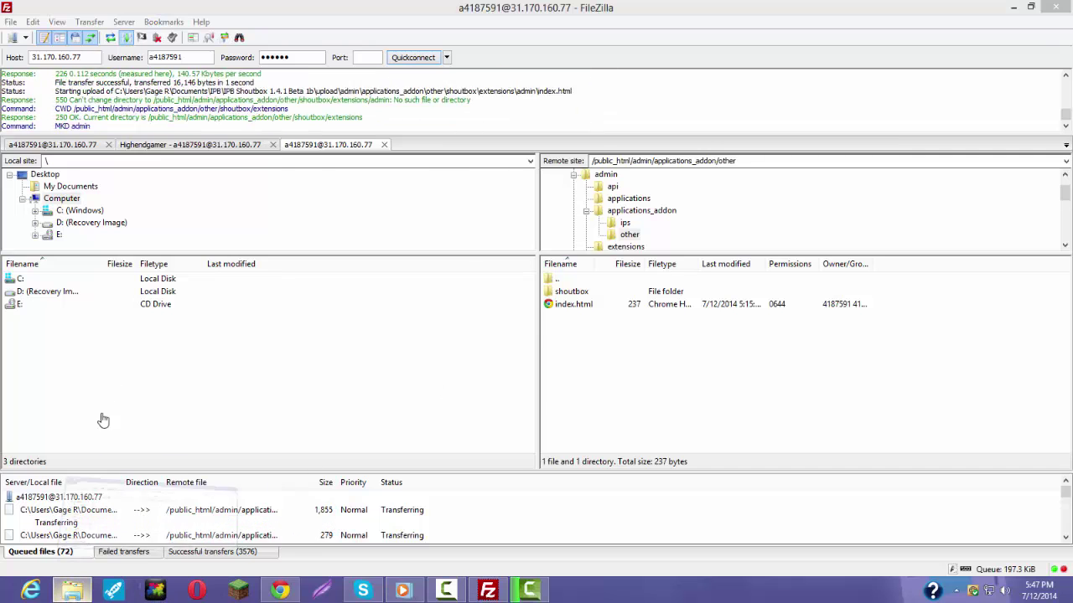
Step: Return to the local Shoutbox upload folder in File Explorer and select its public folder
key(alt+Tab)
click(59, 167)
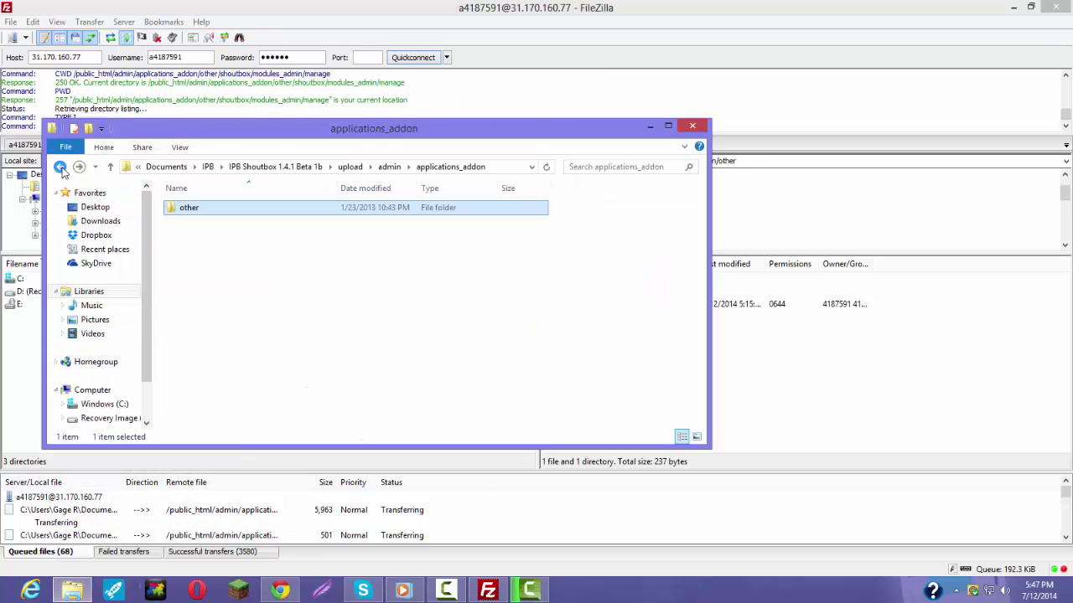
click(59, 167)
click(59, 167)
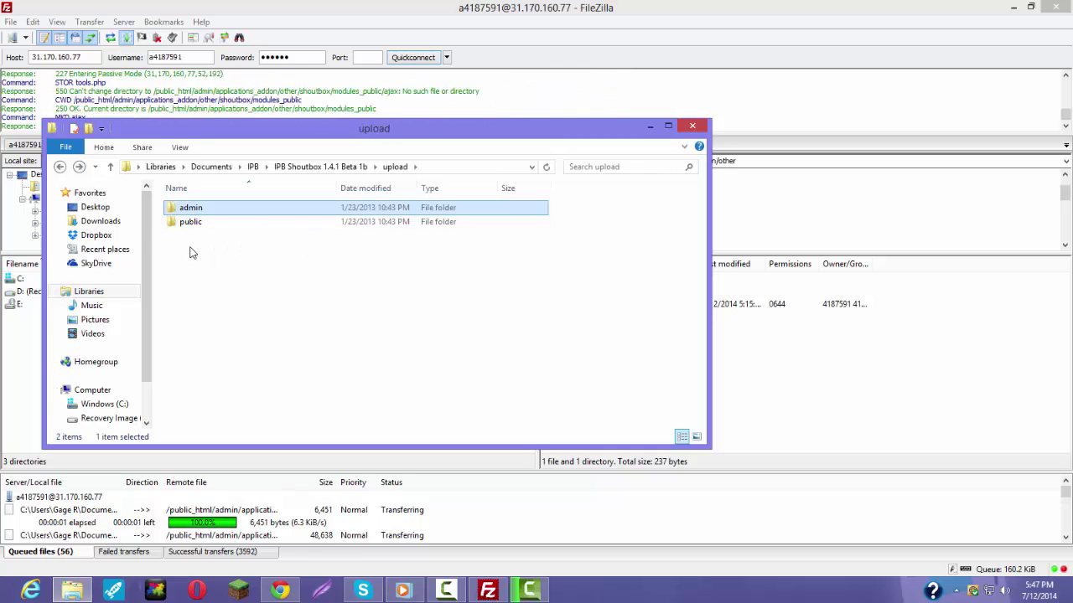
click(204, 223)
click(551, 112)
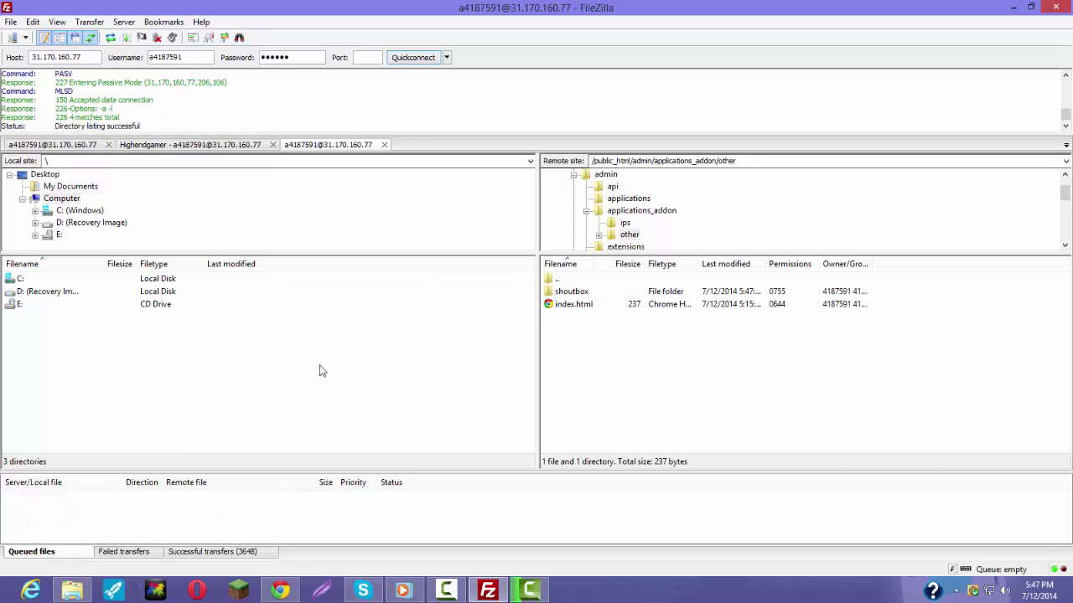
Step: Open /public_html/public on the server and the public folder in the local Shoutbox upload folder
double_click(574, 280)
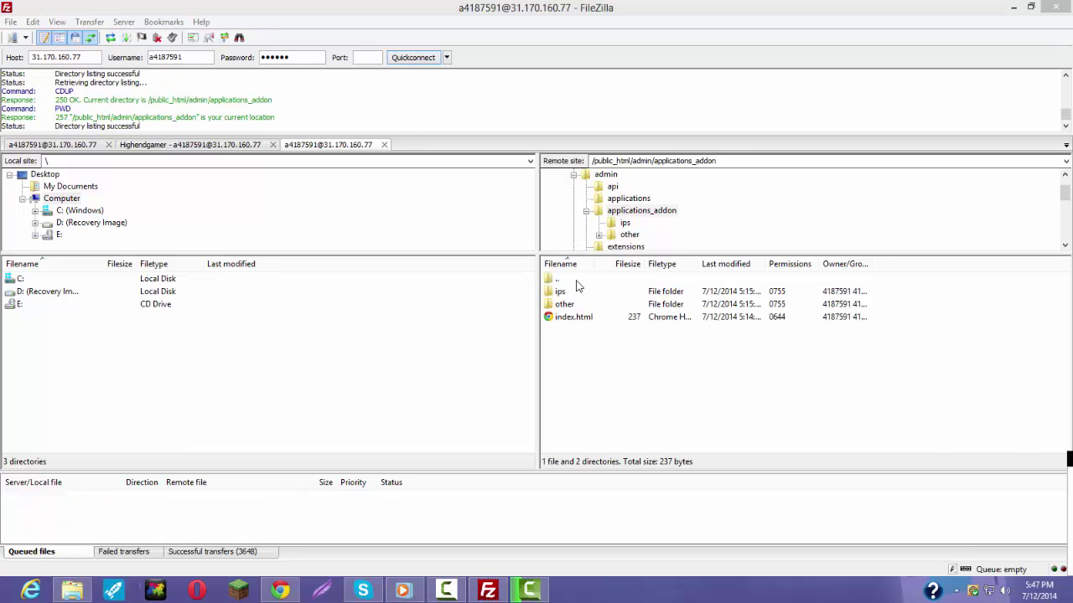
double_click(575, 280)
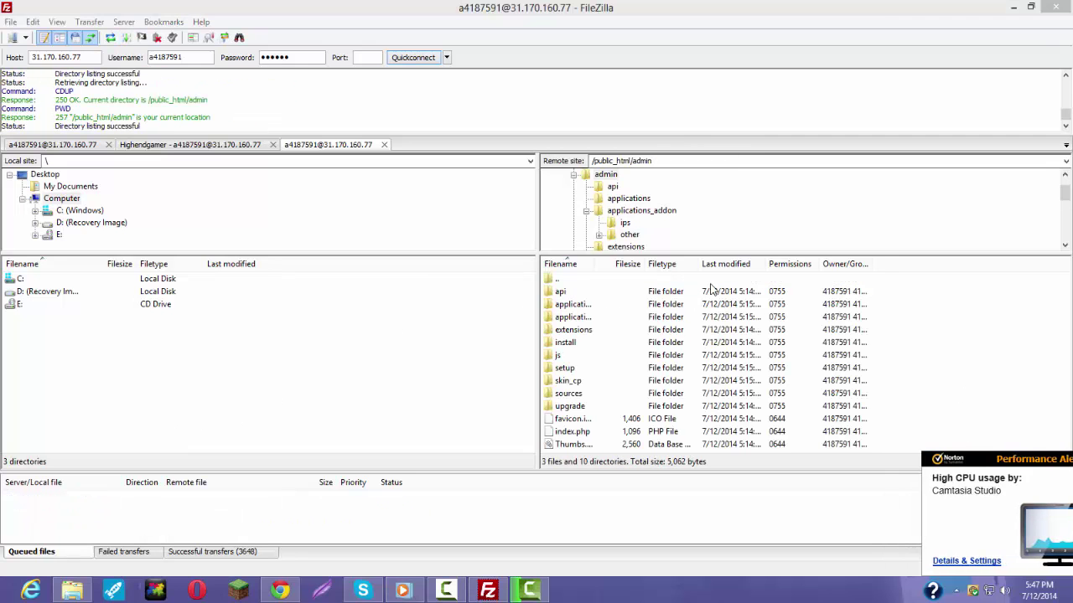
double_click(562, 279)
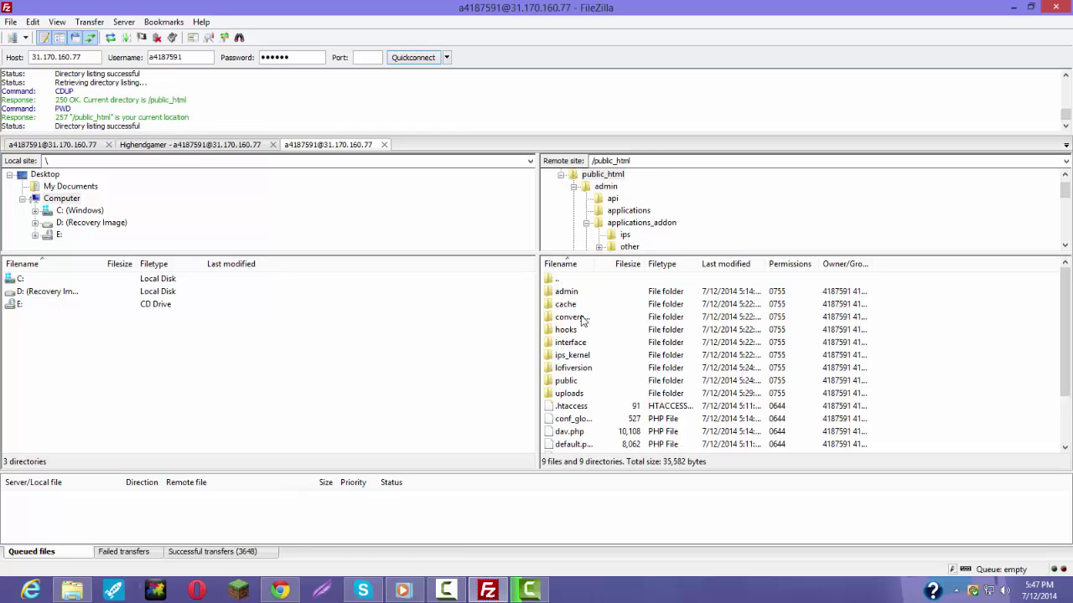
double_click(568, 380)
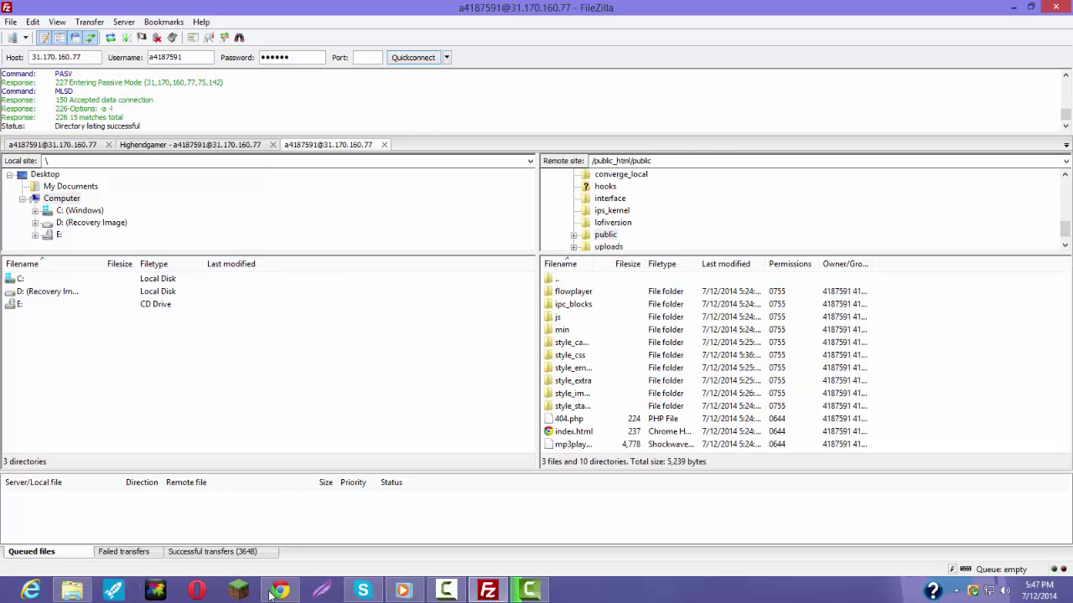
click(70, 592)
double_click(211, 224)
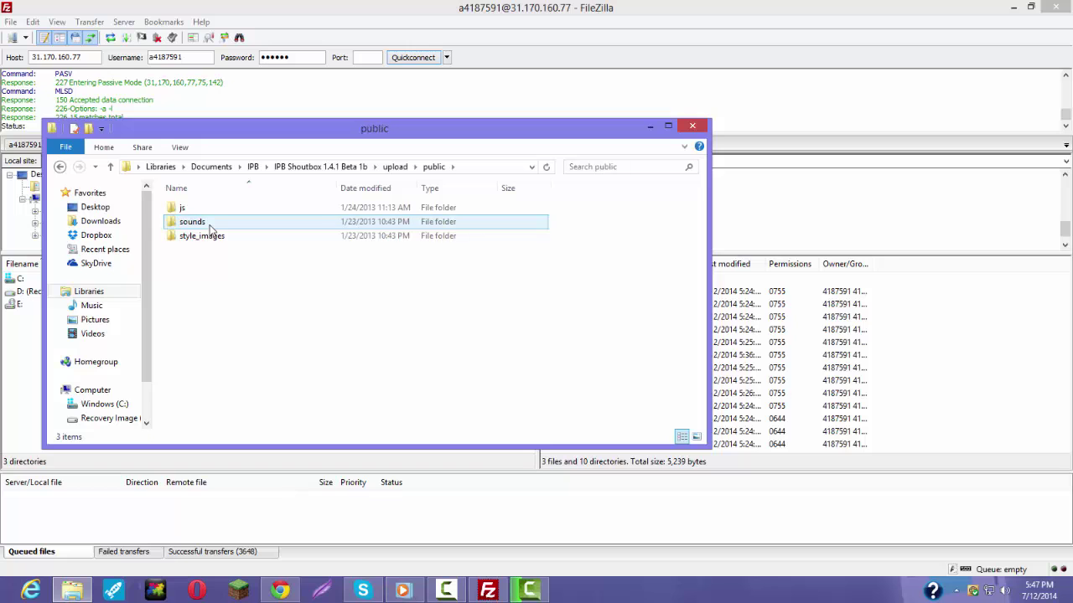
Step: Upload the shoutbox JavaScript file from the local public\js folder to /public_html/public/js on the server
click(665, 16)
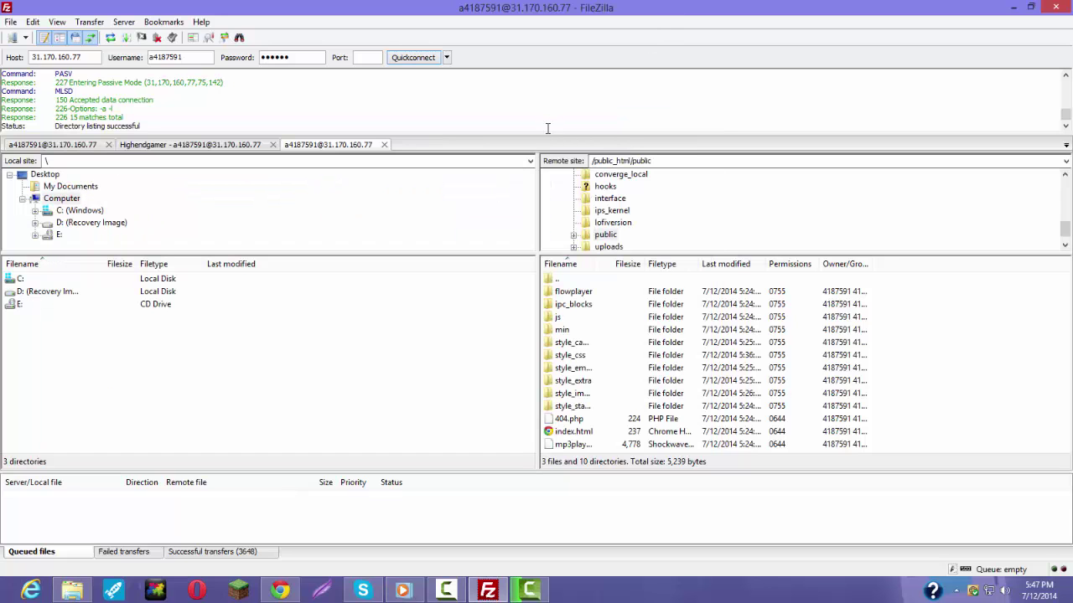
double_click(563, 319)
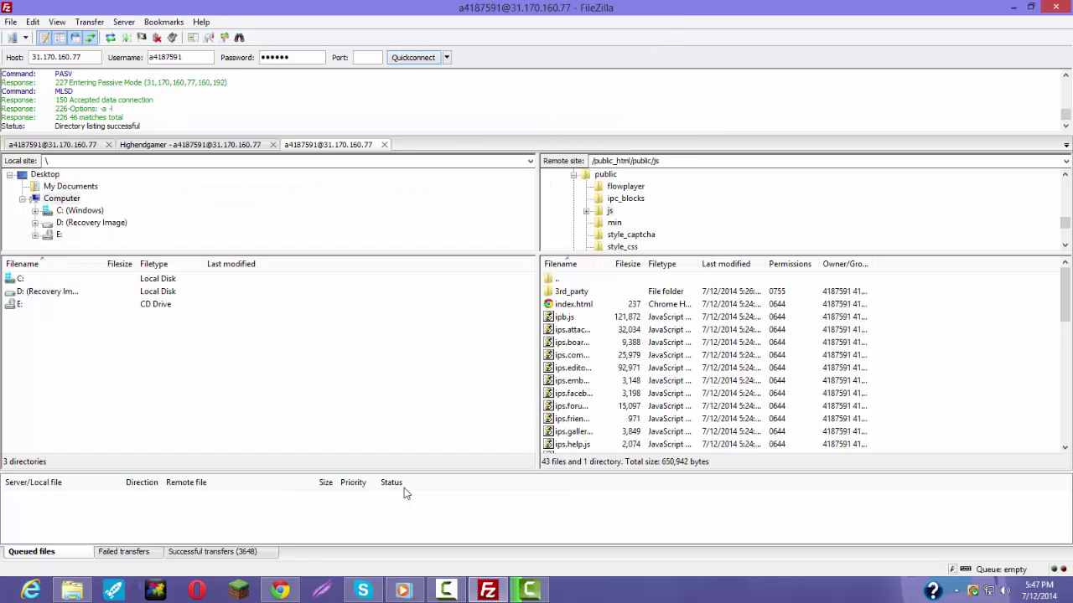
click(72, 591)
double_click(181, 208)
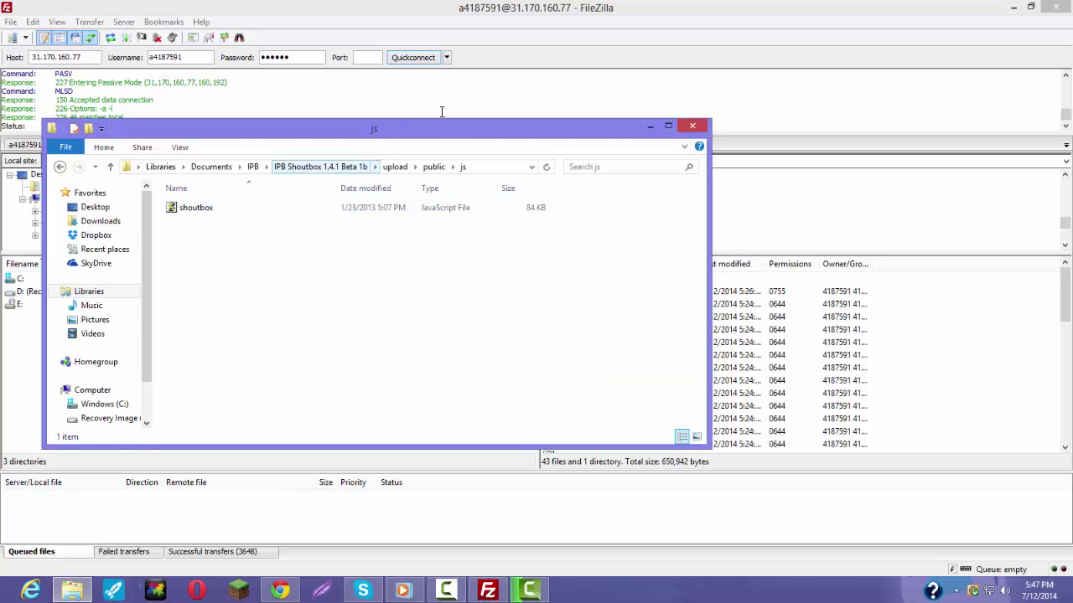
drag(427, 134, 254, 131)
drag(31, 208, 936, 378)
drag(1009, 398, 1009, 399)
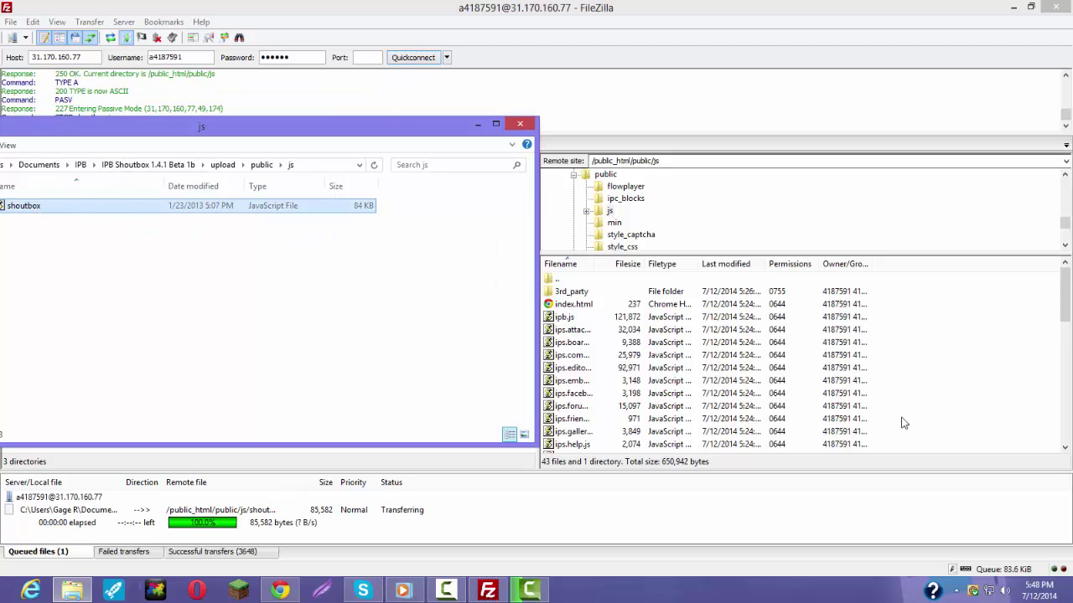
Step: Return to FileZilla and go up from the js folder to /public_html/public on the server
click(568, 52)
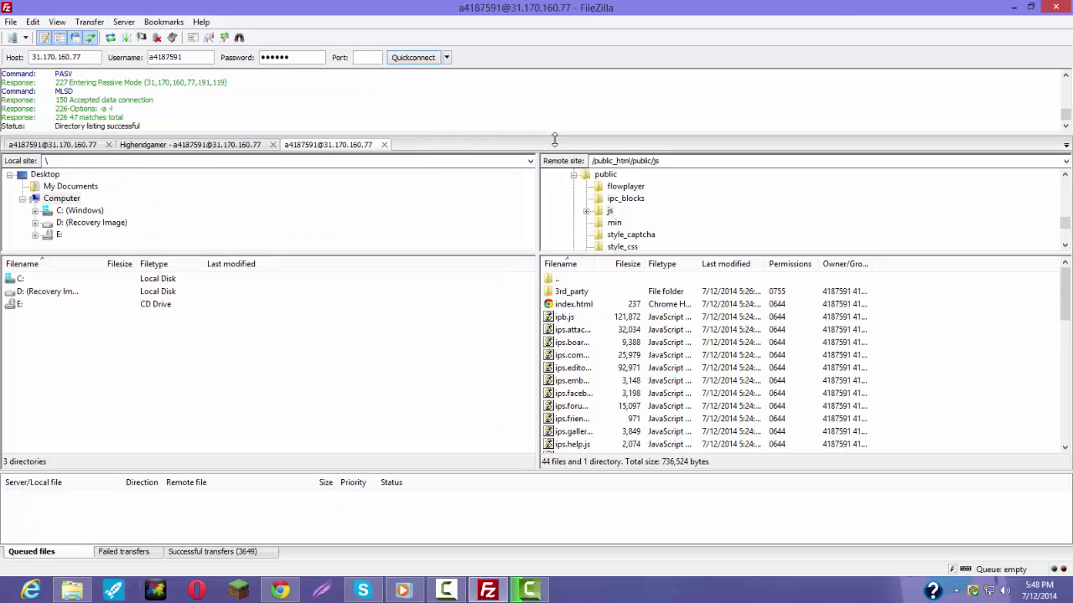
double_click(561, 280)
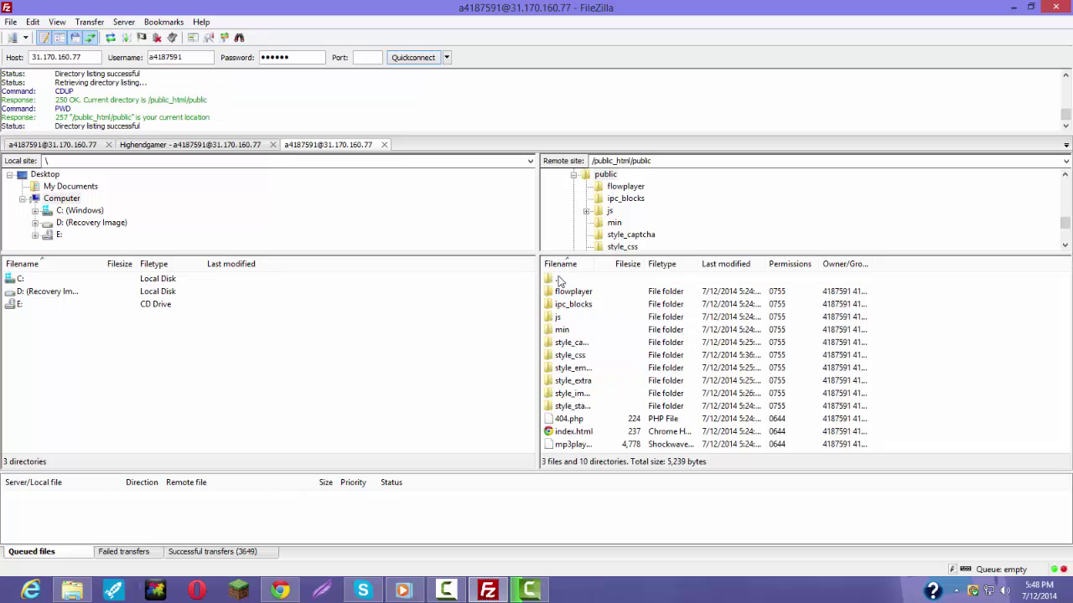
click(30, 590)
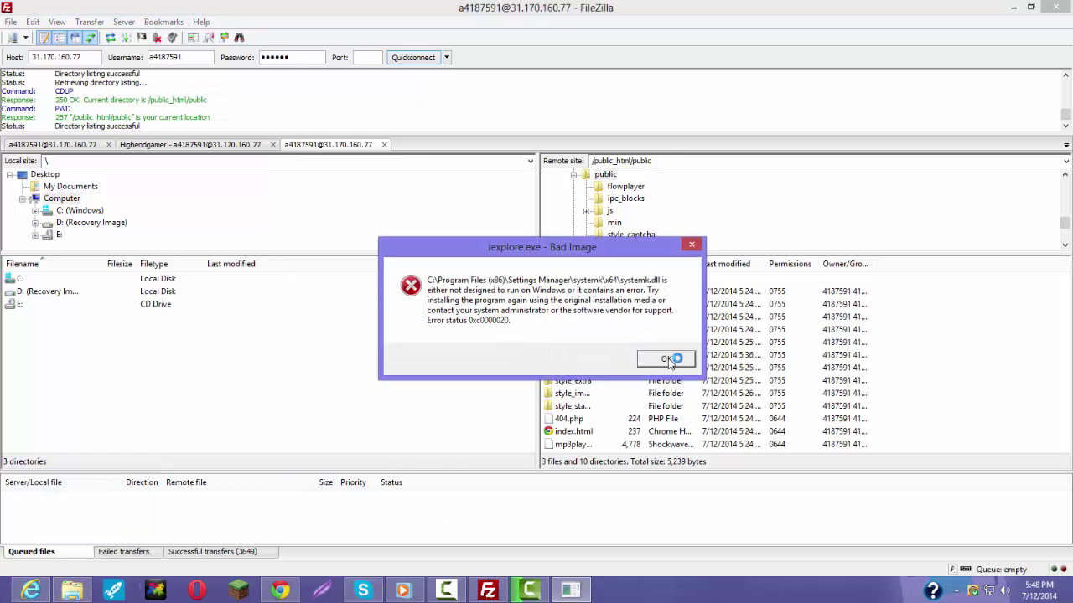
click(667, 358)
right_click(32, 591)
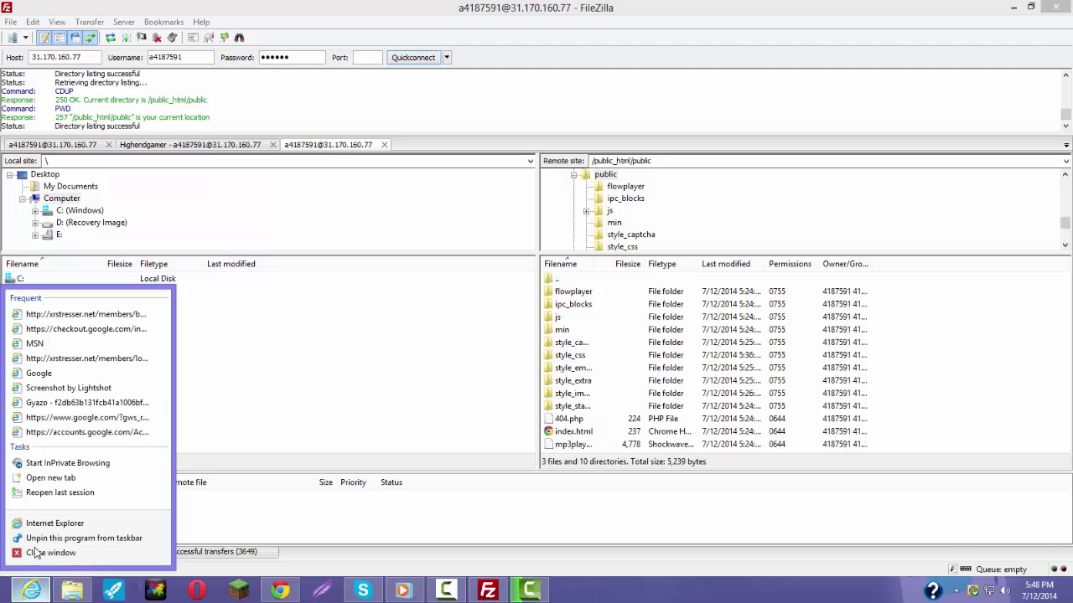
click(36, 553)
Step: Go back to the local Shoutbox public folder in File Explorer and inspect its sounds folder
click(73, 590)
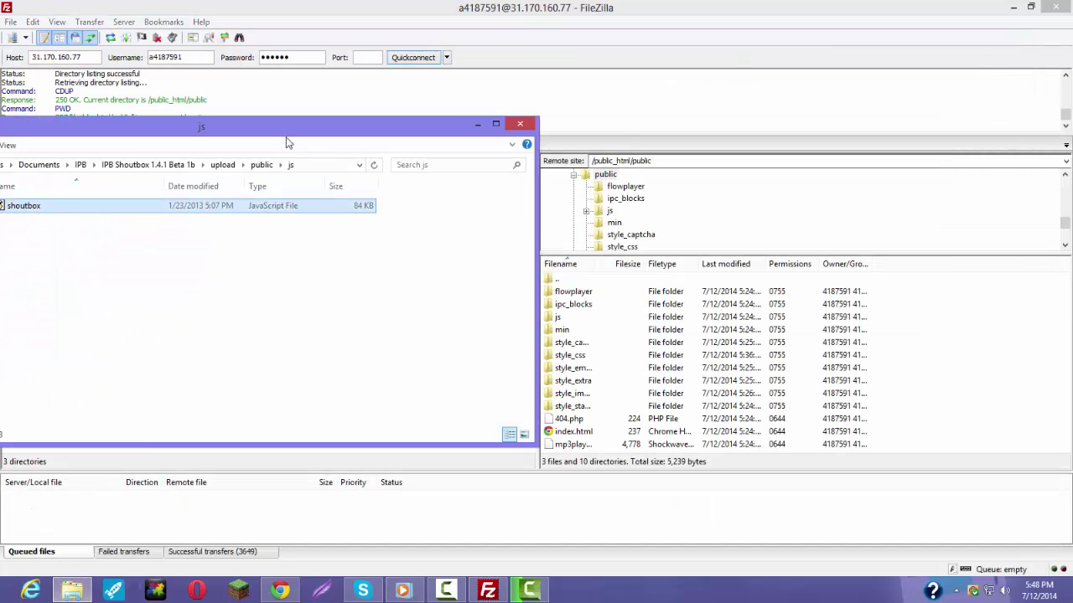
drag(285, 141, 489, 137)
click(92, 161)
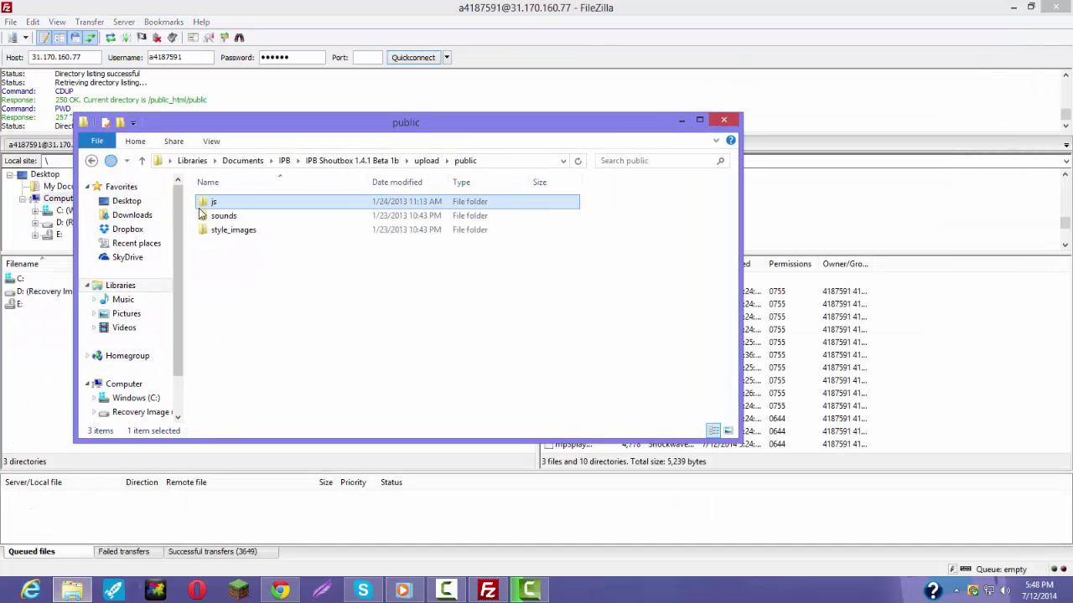
double_click(227, 216)
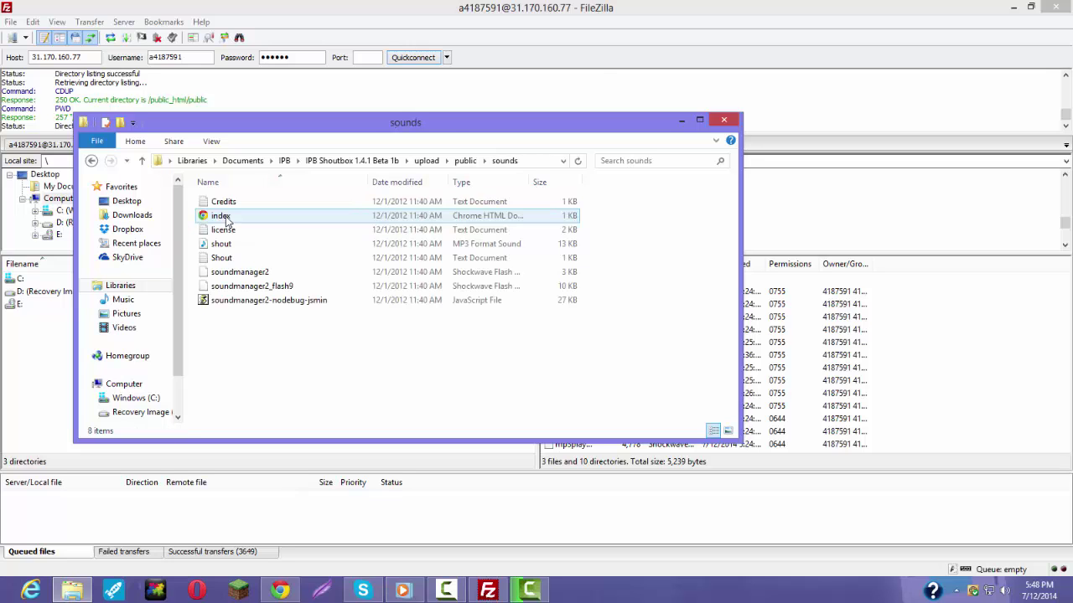
Step: Look over the /public_html folders on the server in FileZilla and reopen the public folder
click(655, 25)
double_click(560, 279)
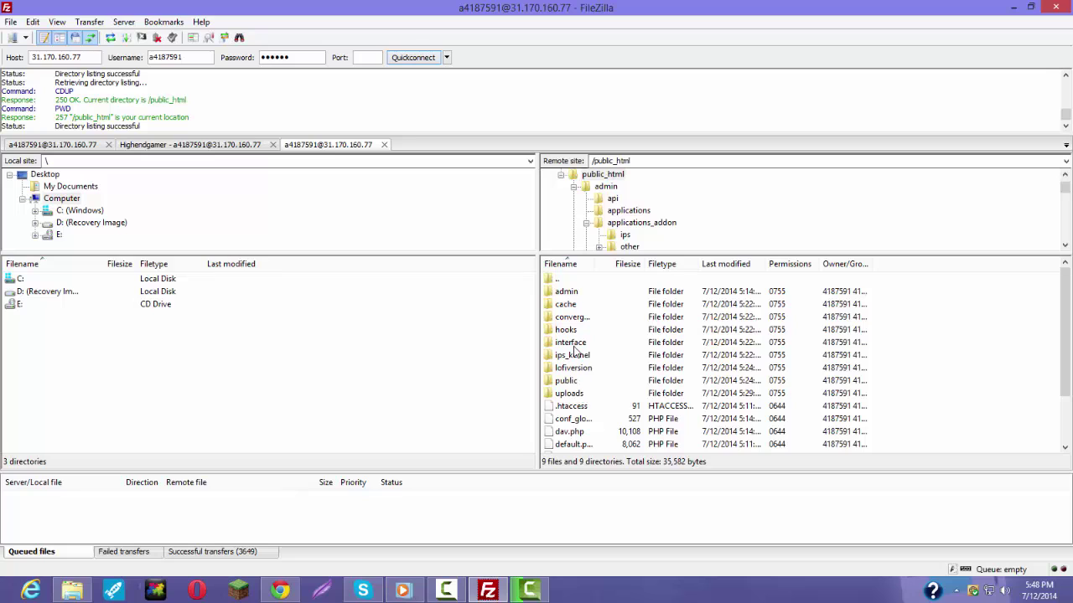
double_click(565, 381)
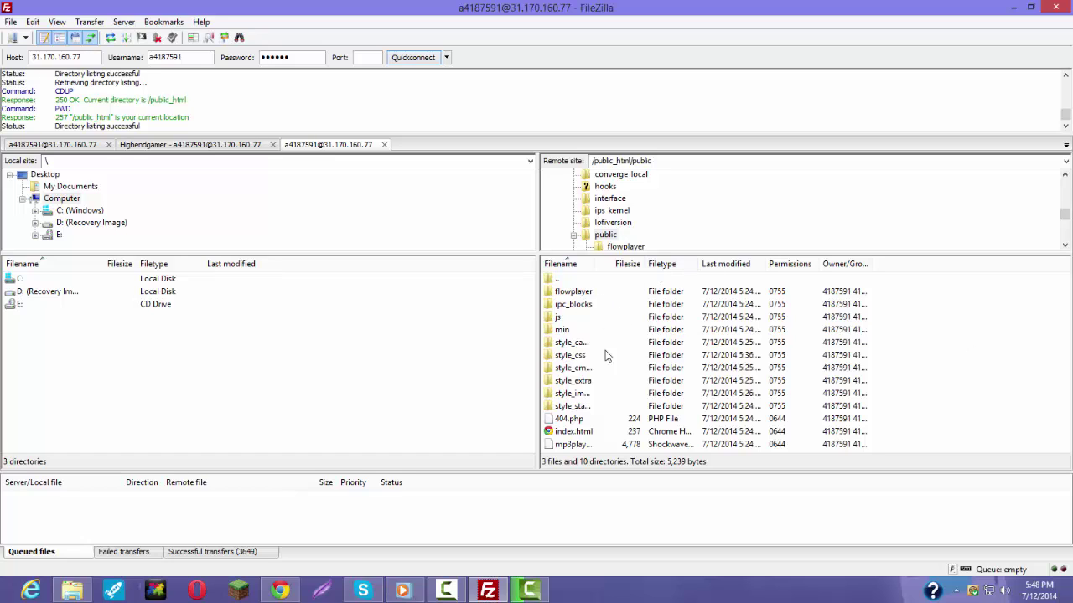
Step: Recheck the local sounds folder, then return to the Shoutbox public folder and move its window clear of the server file list
click(72, 590)
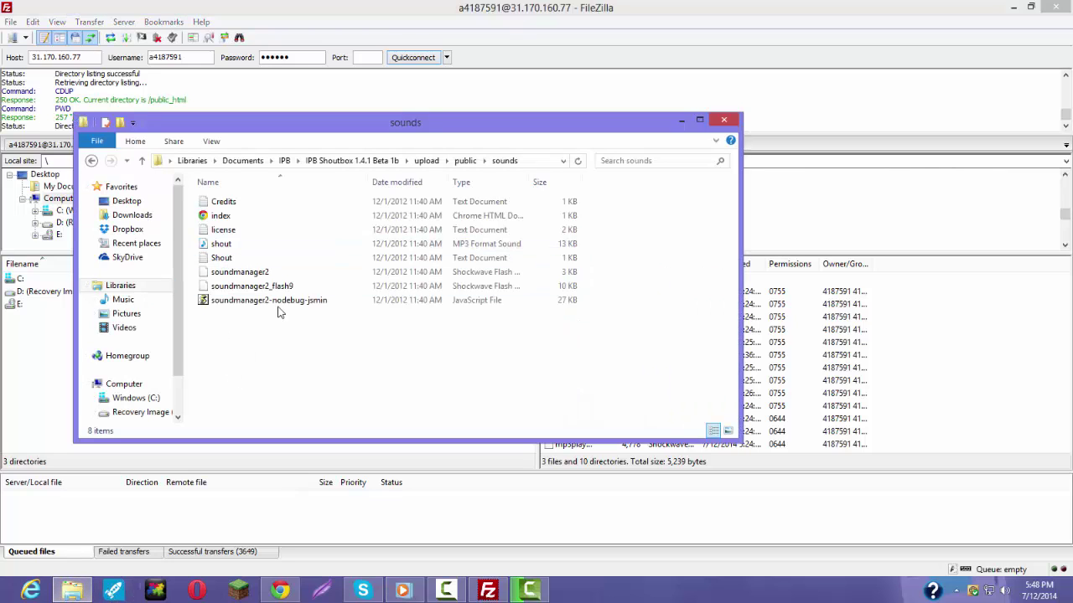
click(91, 160)
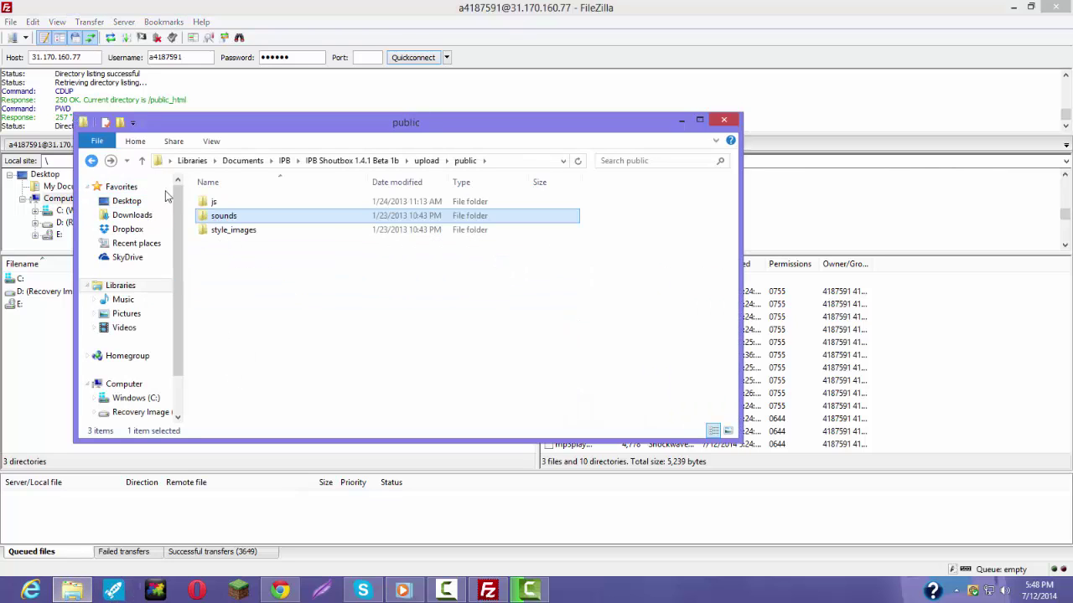
double_click(259, 220)
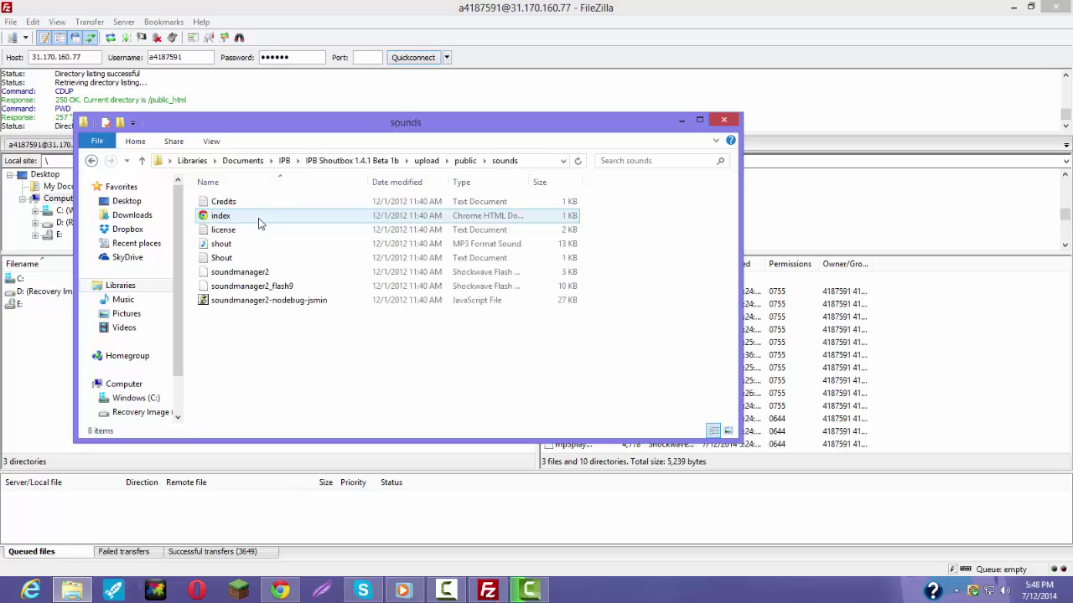
click(91, 161)
drag(447, 134, 213, 217)
drag(191, 291, 226, 288)
click(356, 9)
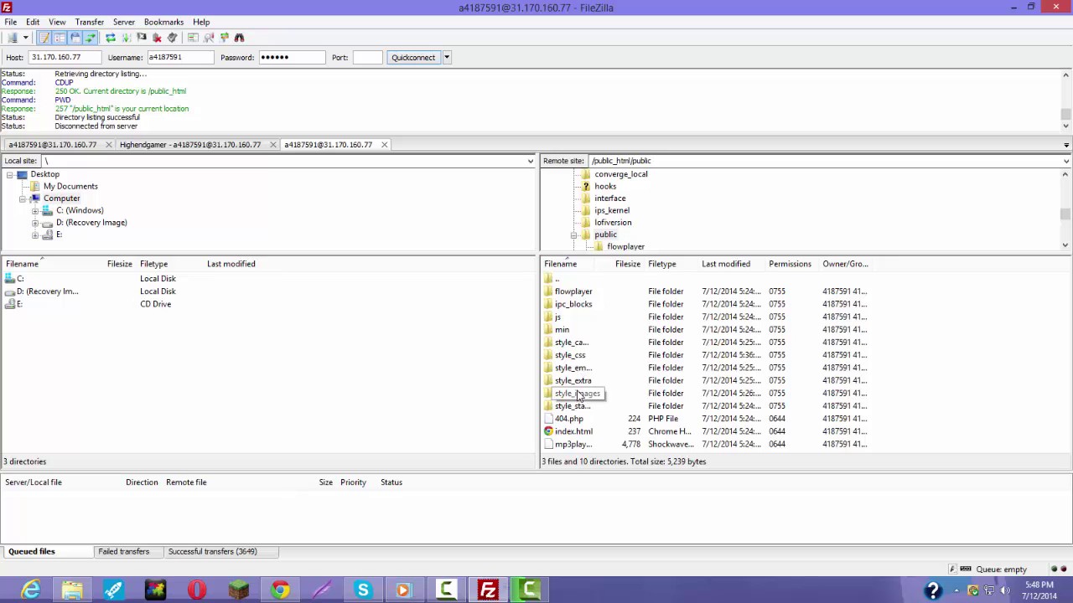
Step: Open the style_images folder inside /public_html/public on the server
click(73, 591)
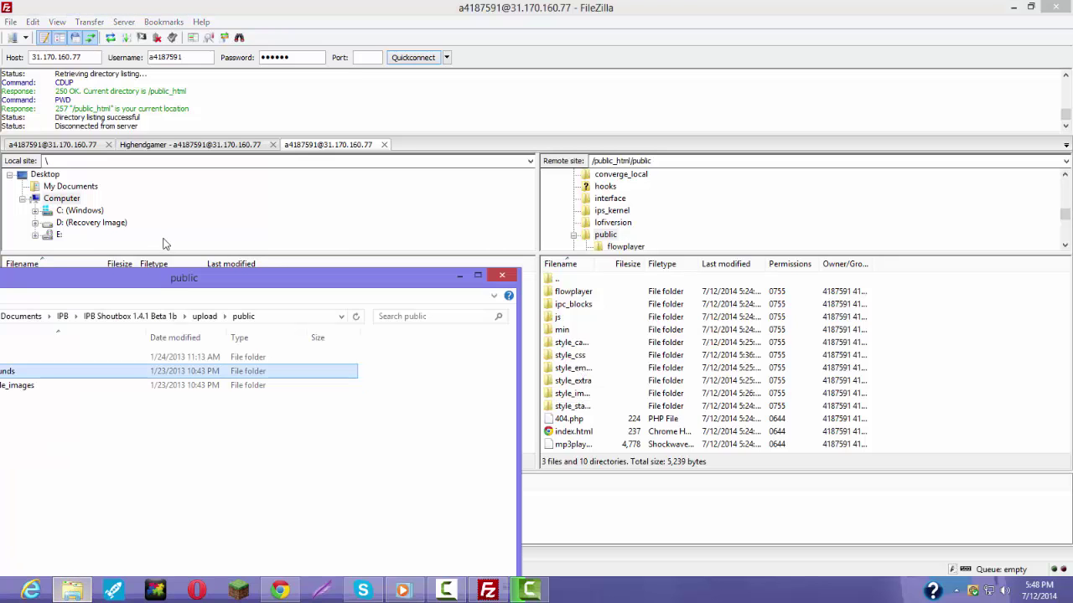
drag(188, 285, 216, 266)
click(683, 6)
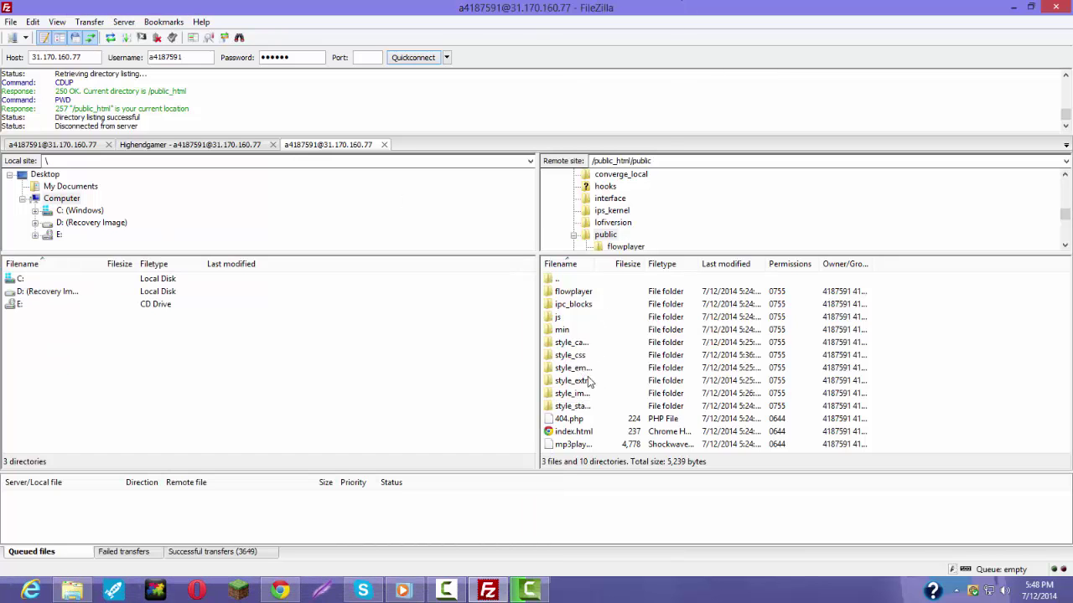
double_click(582, 393)
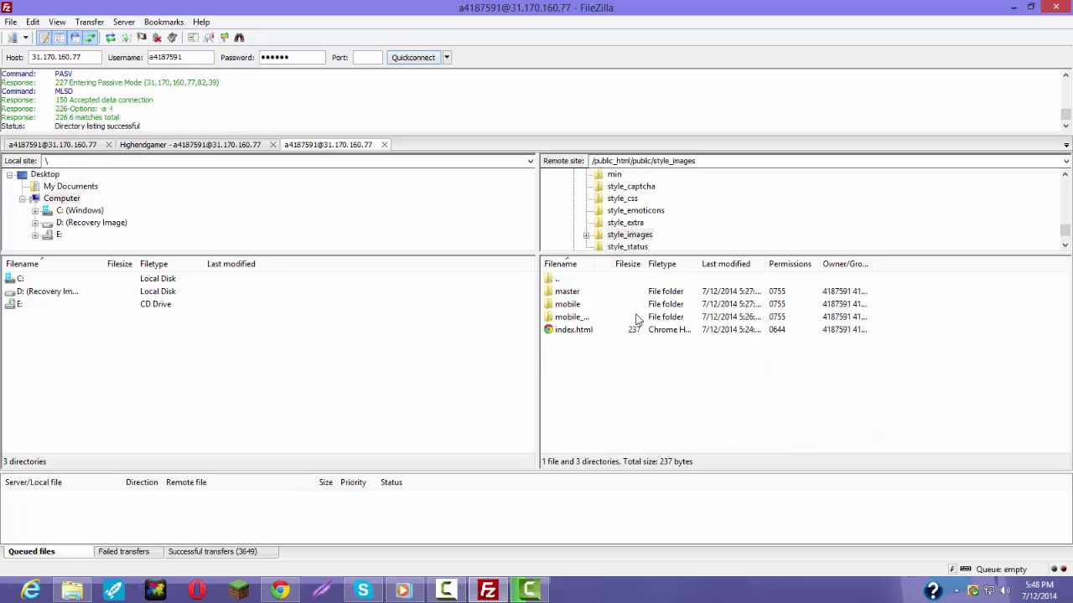
Step: Open the style_images\master folder in the local Shoutbox files and the matching style_images/master folder on the server
click(73, 590)
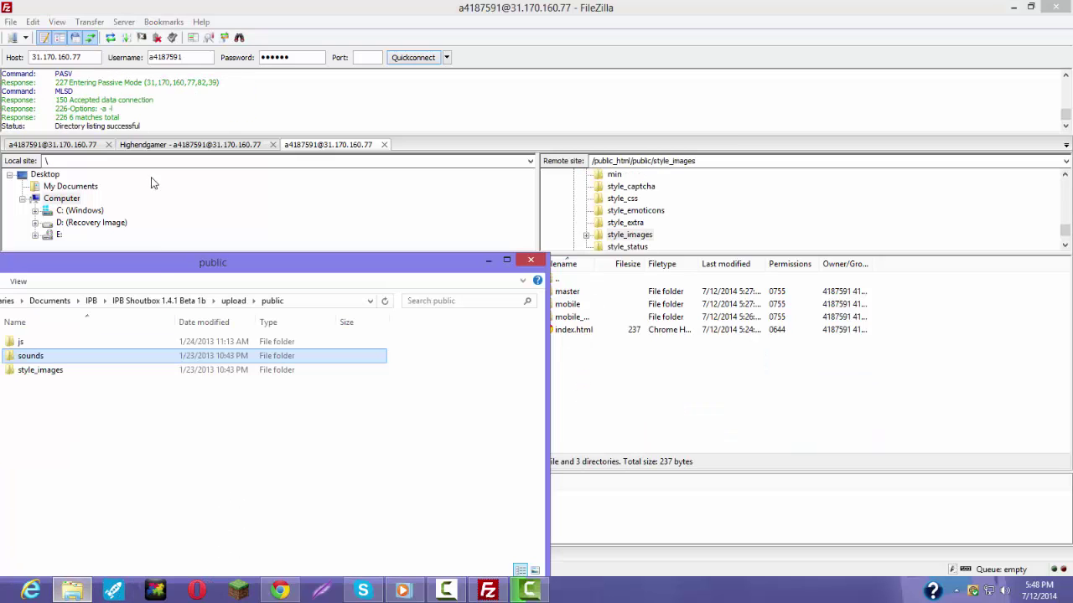
drag(155, 268, 191, 257)
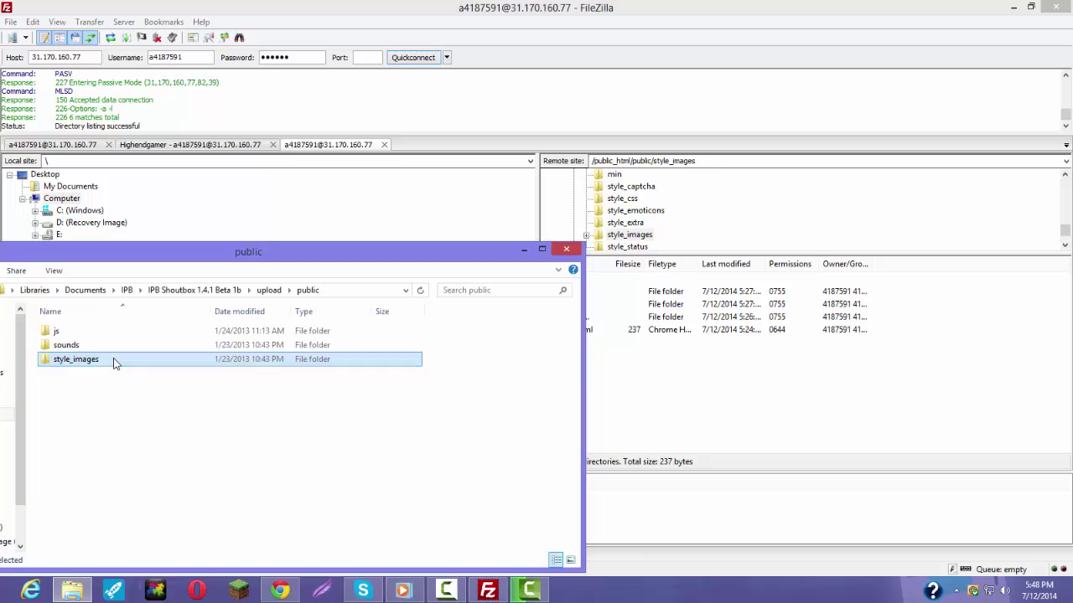
double_click(115, 363)
drag(302, 251, 247, 237)
double_click(567, 292)
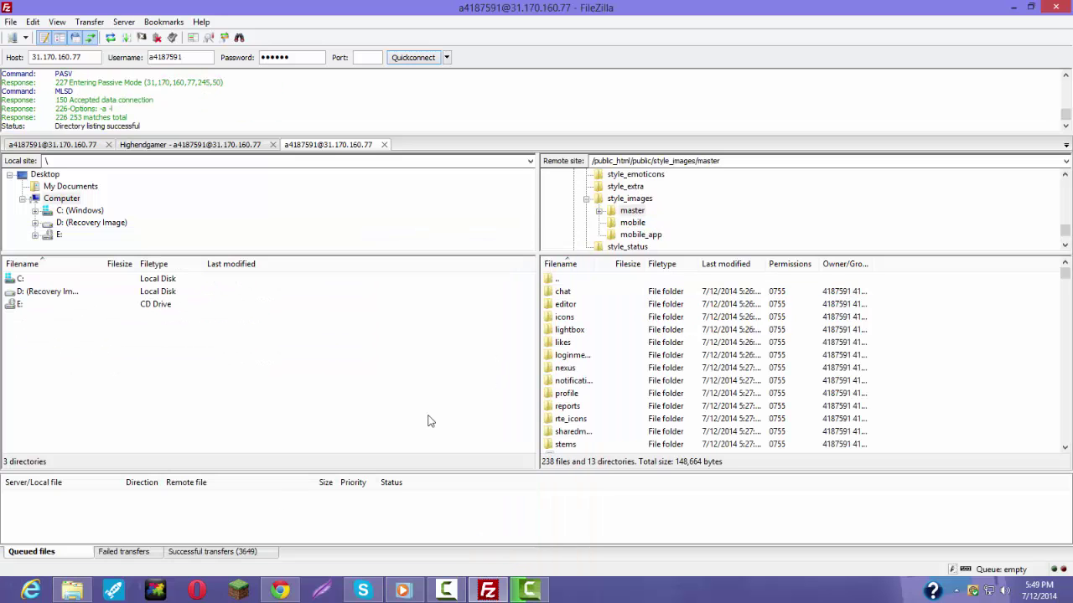
click(74, 591)
double_click(88, 317)
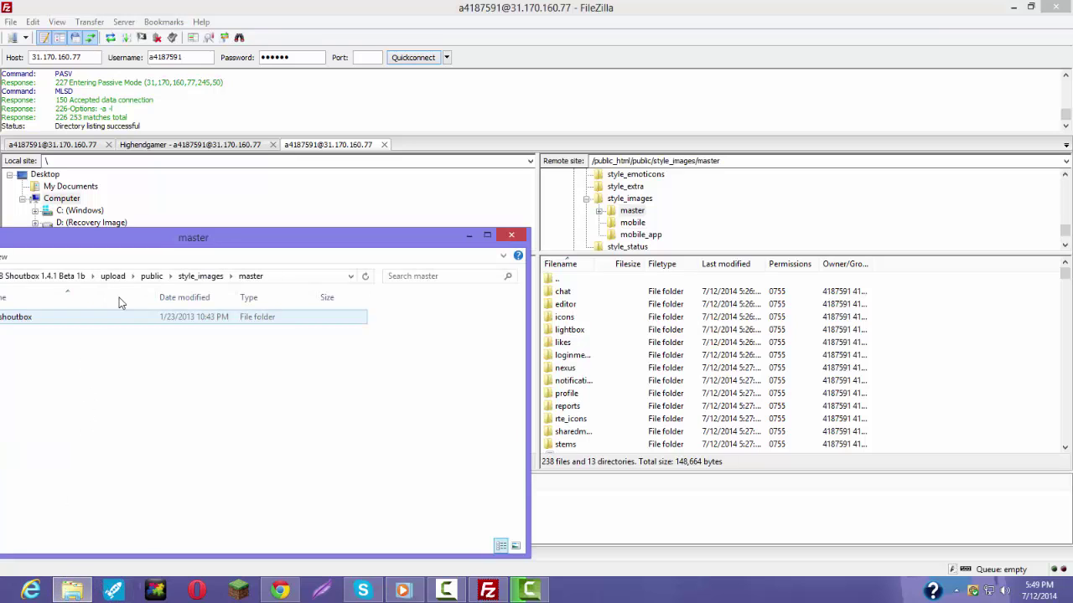
Step: Check the local master\shoutbox folder and upload it to /public_html/public/style_images/master on the server
drag(192, 247, 332, 227)
double_click(79, 315)
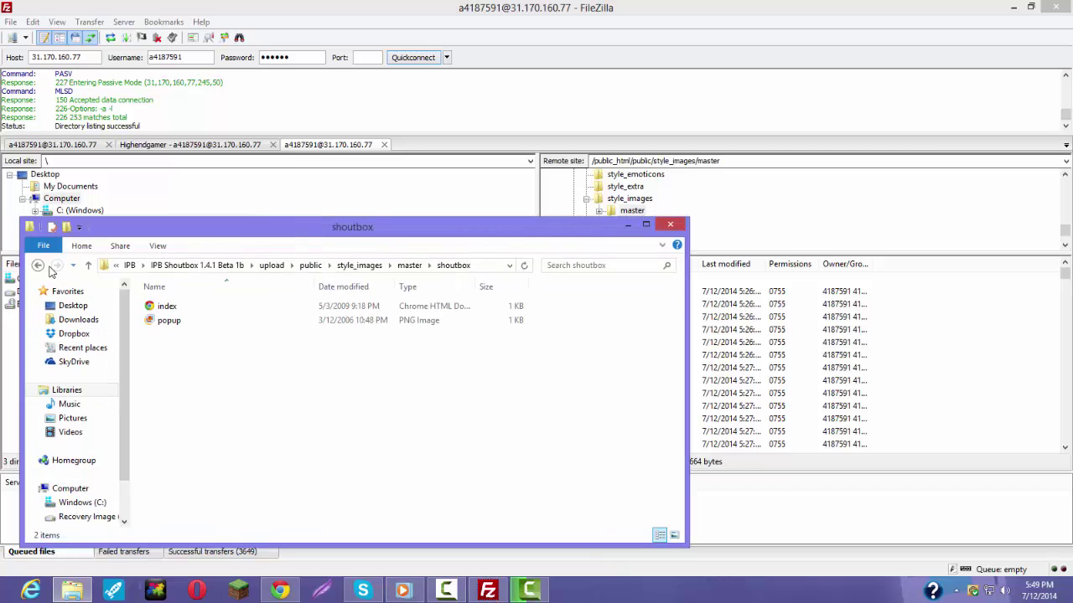
click(38, 271)
drag(1008, 383, 975, 376)
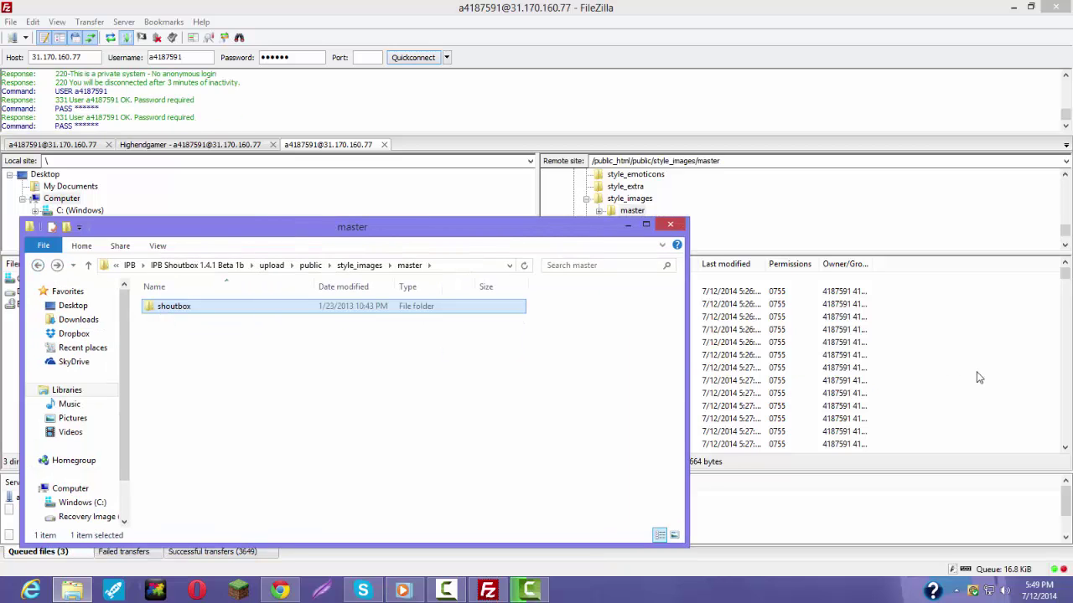
click(670, 223)
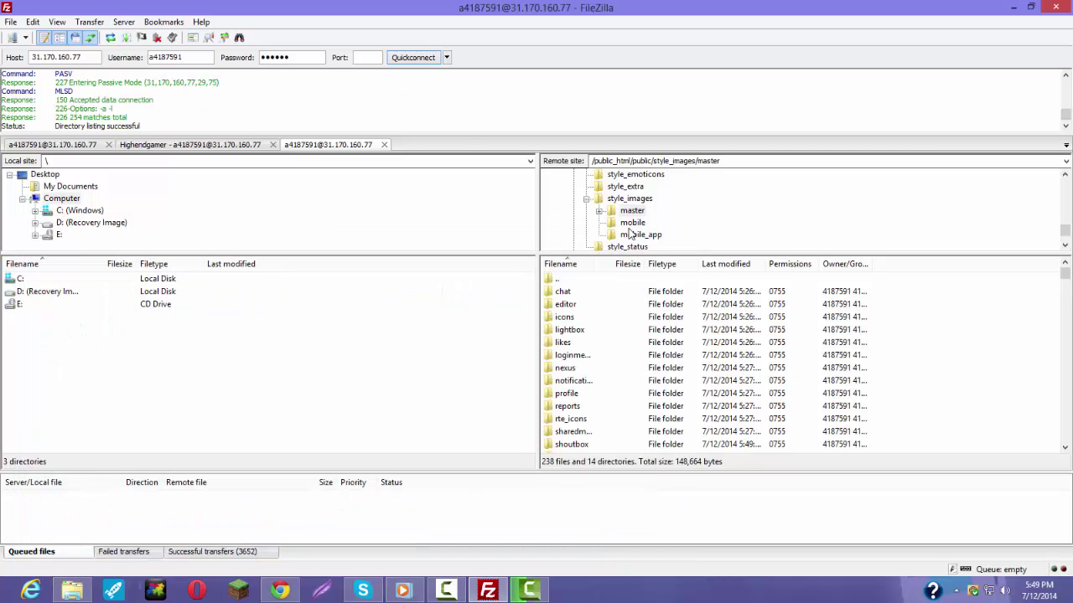
Step: Return to /public_html/public on the server and to the public folder in the local Shoutbox upload folder
double_click(566, 279)
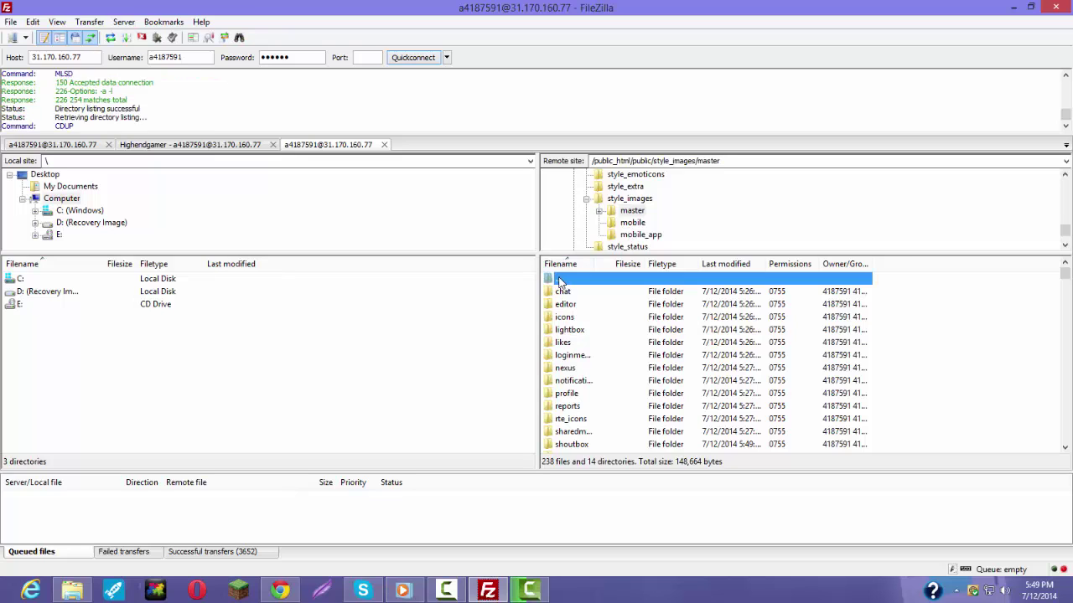
double_click(563, 283)
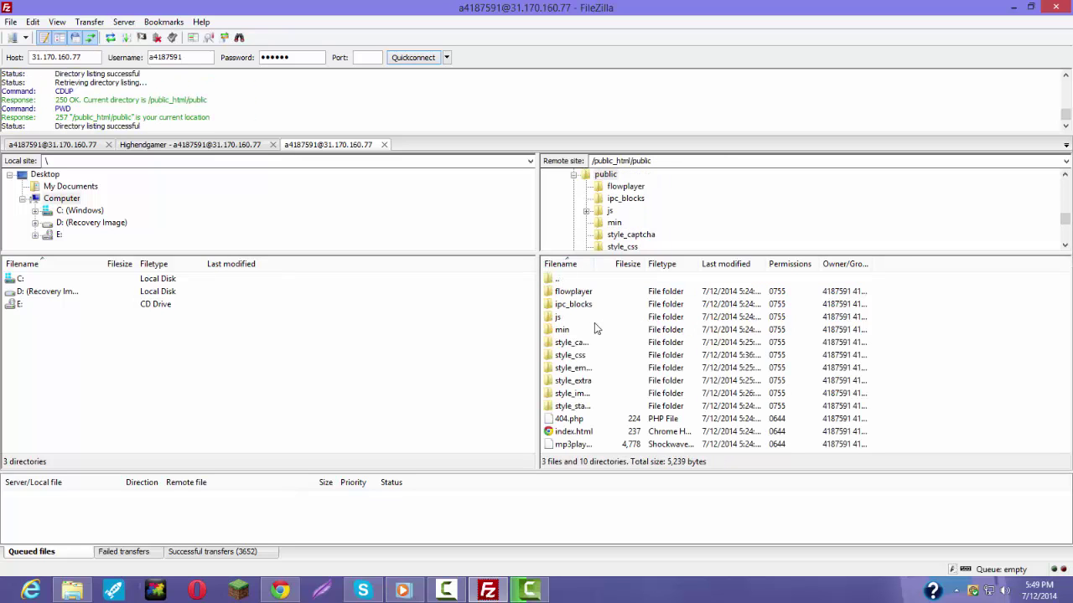
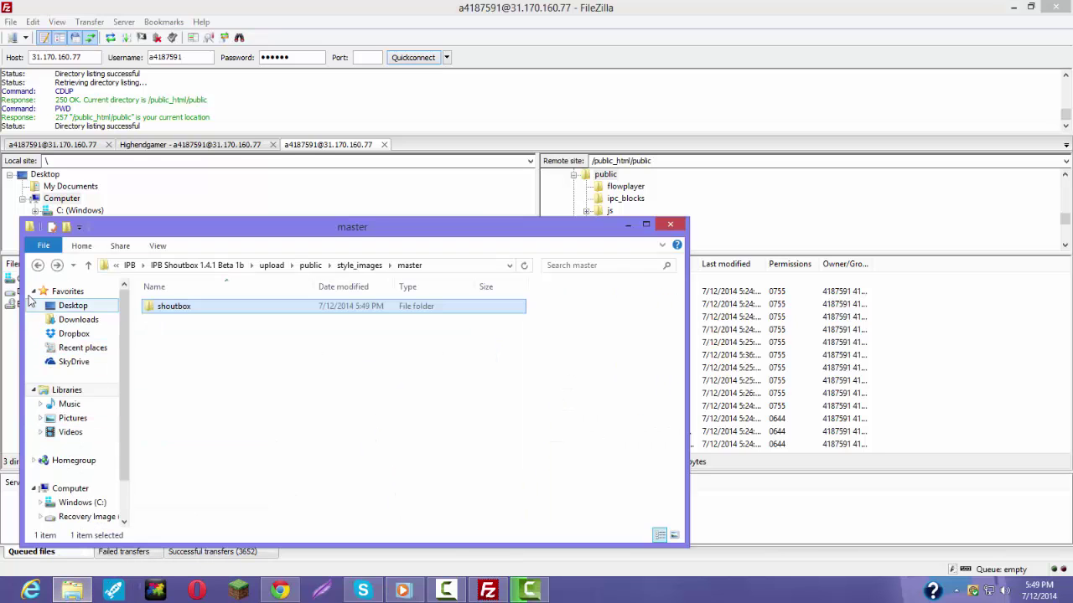
click(38, 265)
click(37, 265)
Step: Upload the local sounds folder to /public_html/public on the server
mouse_move(210, 328)
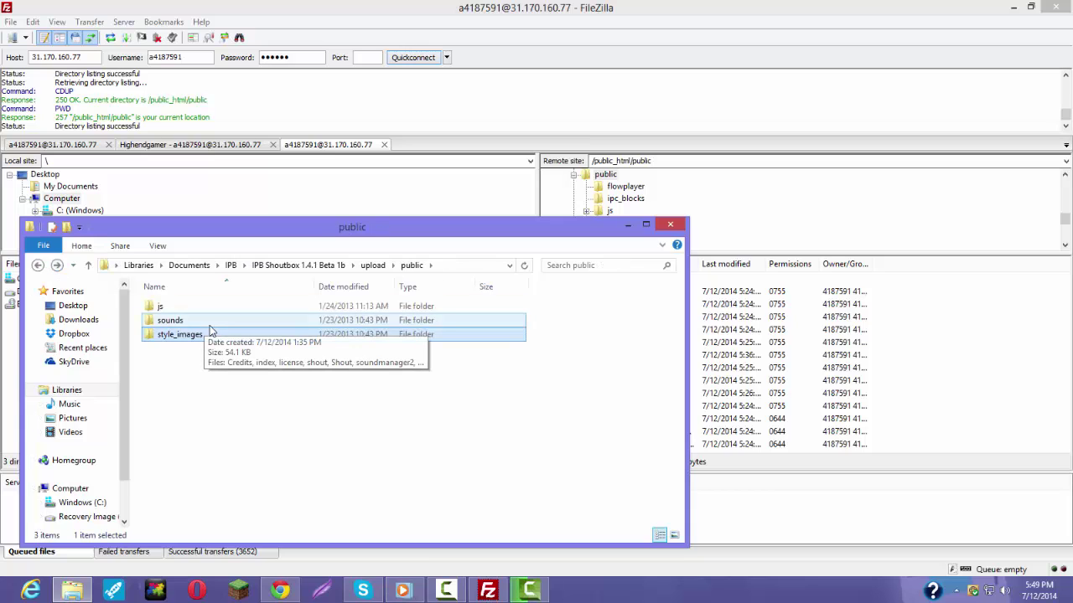
click(173, 324)
drag(180, 327, 947, 348)
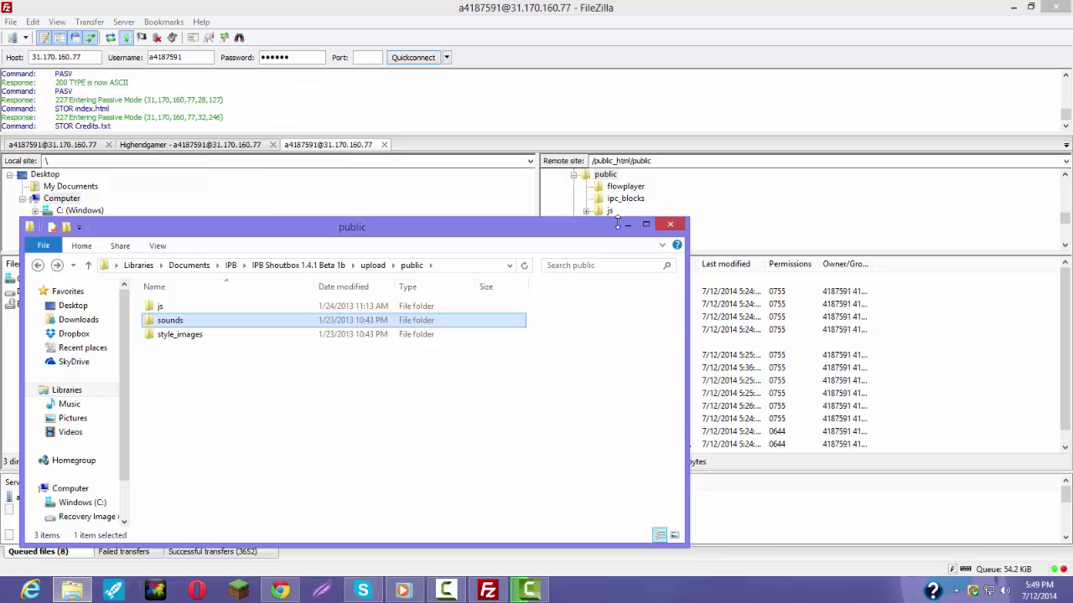
click(626, 223)
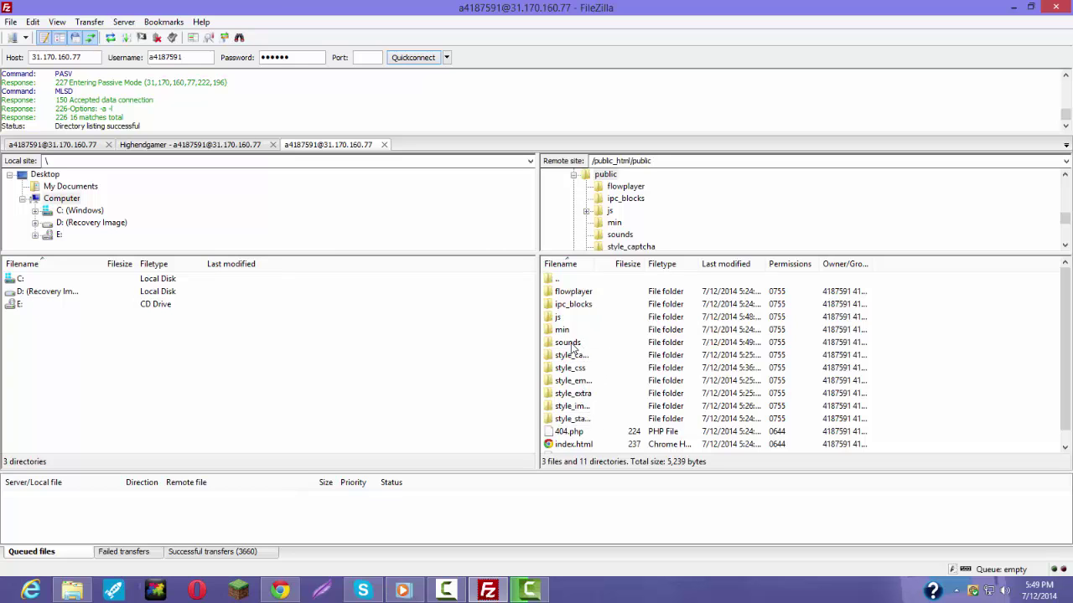
Step: Switch to the forum's home page in Chrome and reload it
mouse_move(280, 591)
click(264, 459)
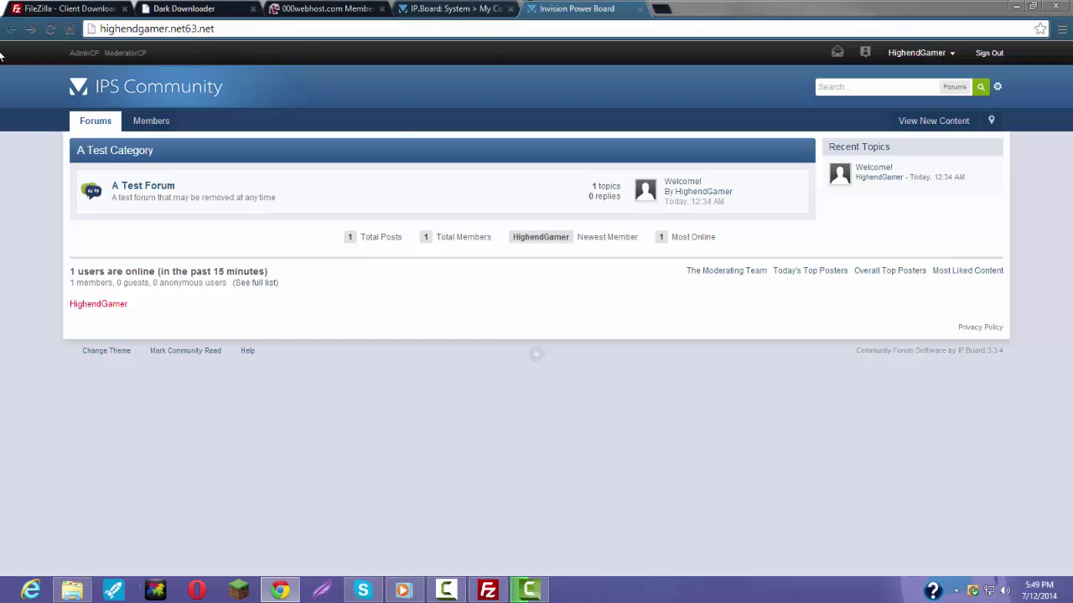
click(51, 29)
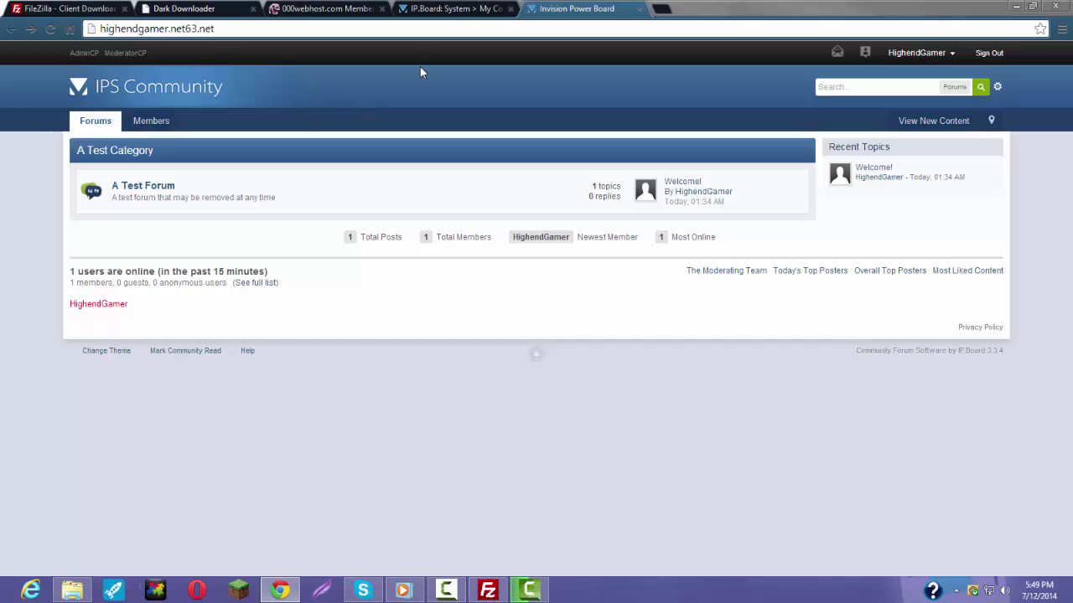
Step: Open Manage Applications & Modules in the System section of the IP.Board admin control panel
click(446, 11)
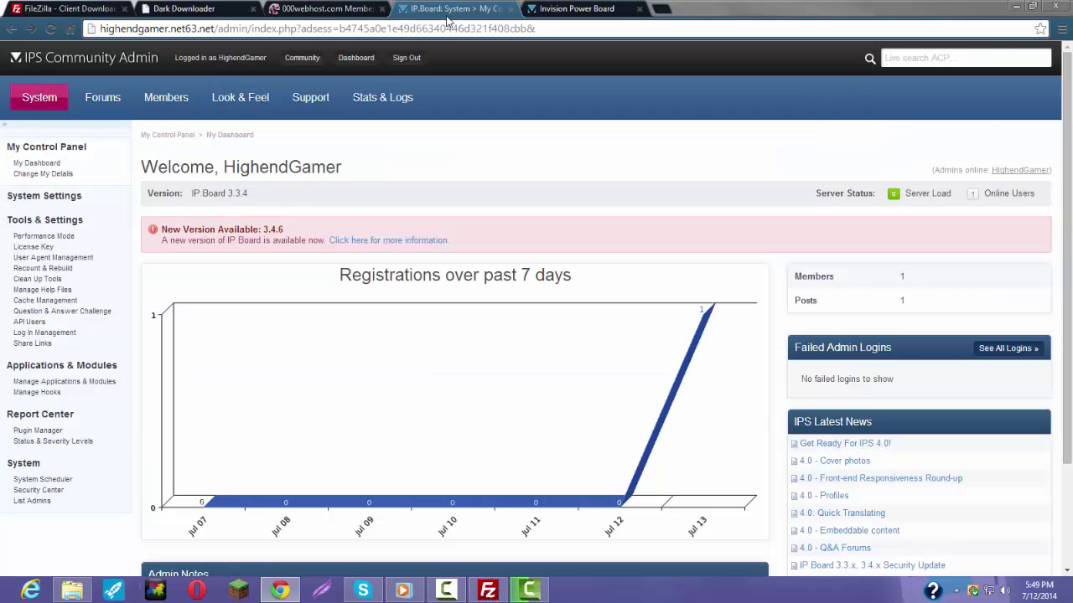
click(54, 101)
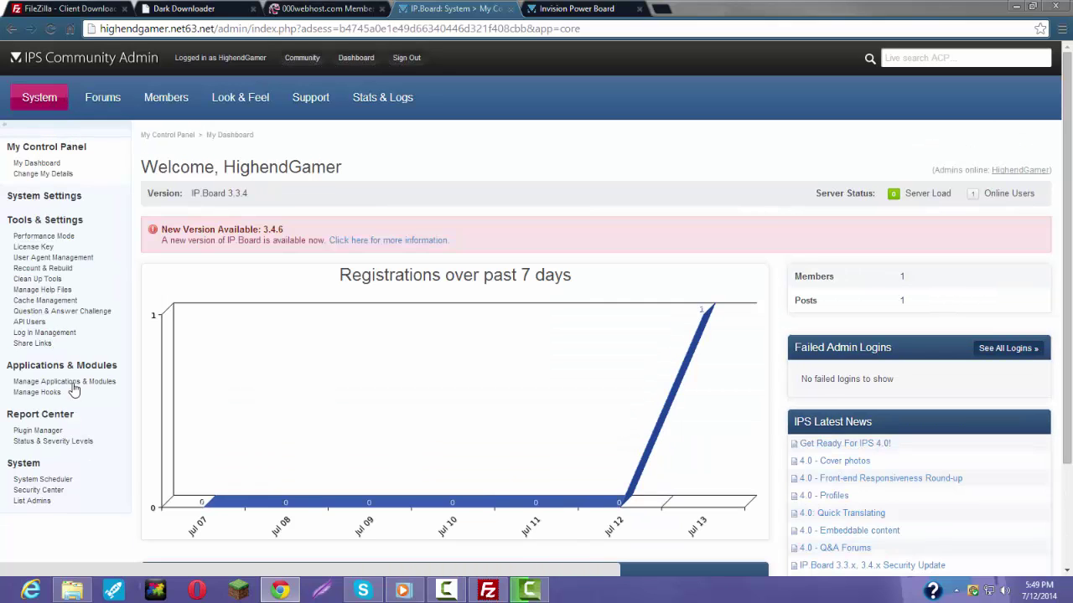
click(72, 384)
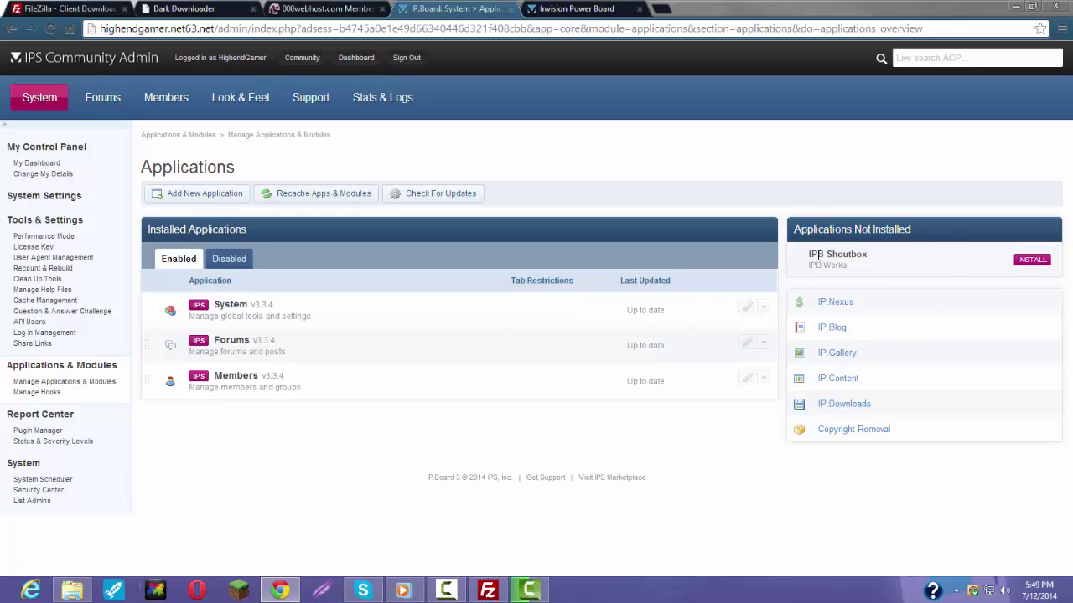
Step: Start installing the IPB Shoutbox application from the list of applications not installed
drag(810, 253, 886, 255)
click(893, 257)
click(1023, 262)
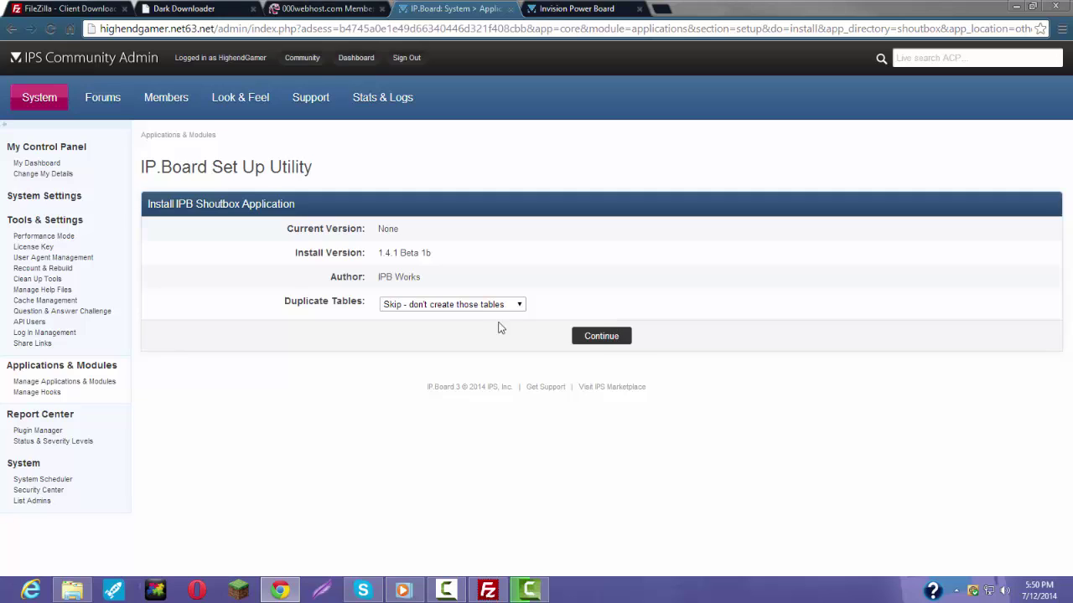
Step: Continue the IPB Shoutbox installation with duplicate tables set to "Skip - don't create those tables"
click(518, 304)
click(519, 305)
click(609, 340)
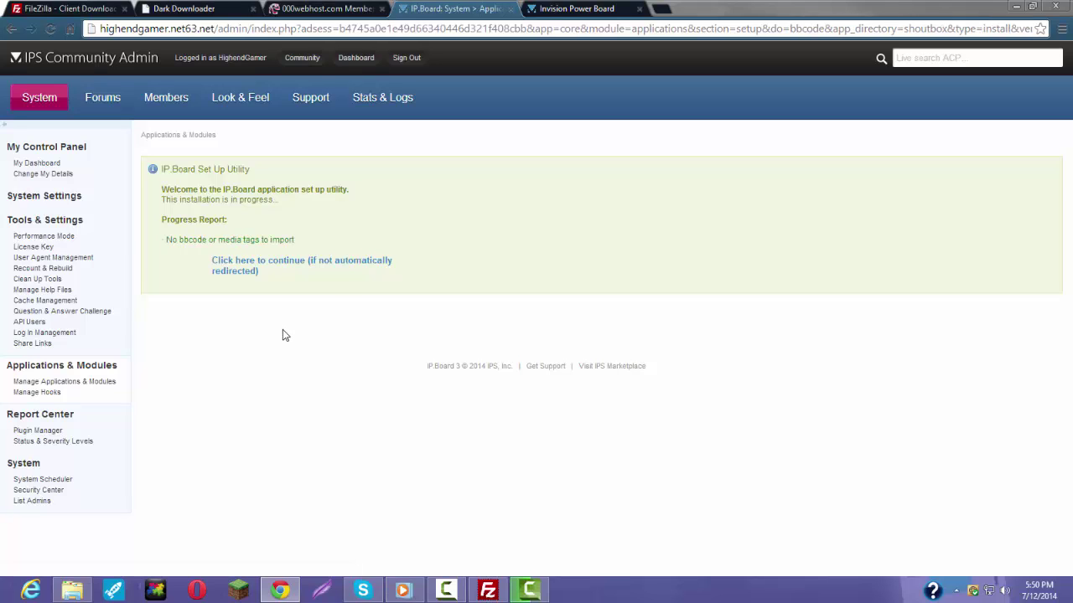
Step: Browse Documents > IPB > IPB in File Explorer to view the add-ons in the IPBoard 3.3.4 + Other addons folder, and return to Chrome
click(72, 590)
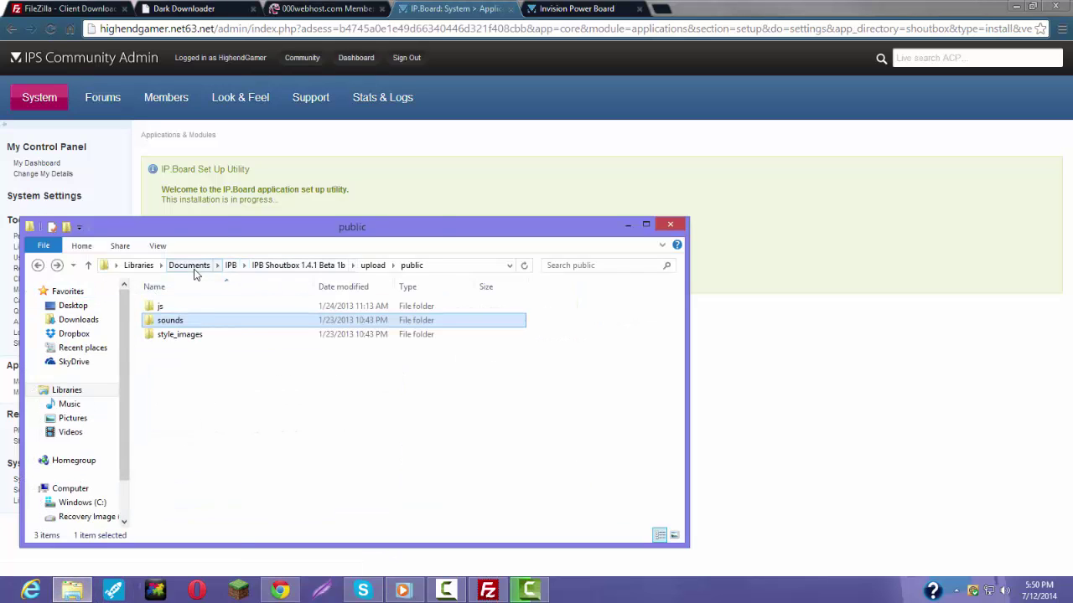
click(188, 265)
double_click(199, 365)
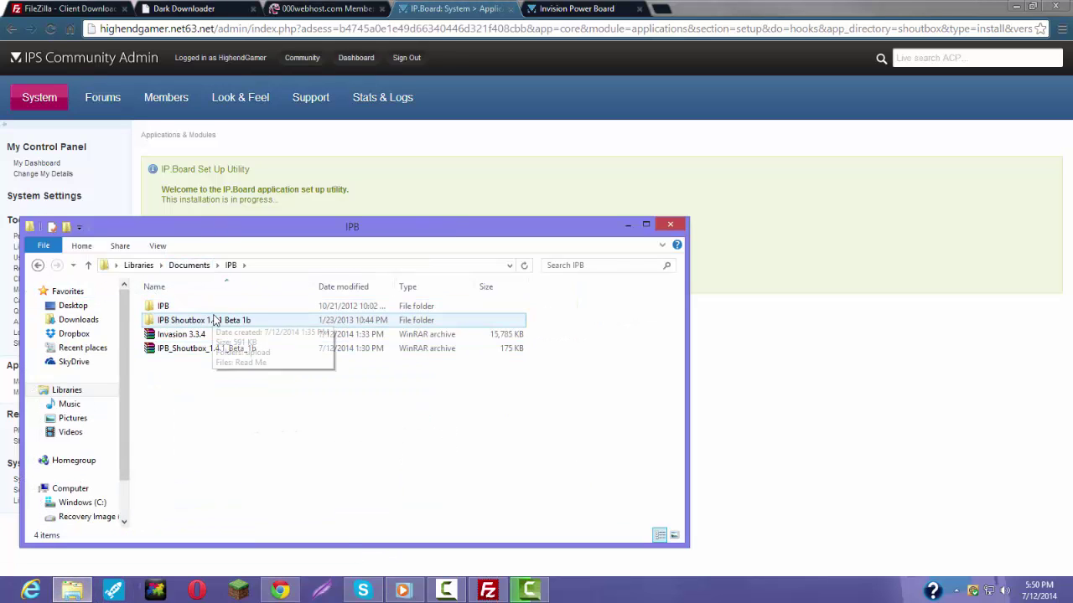
double_click(217, 310)
double_click(241, 308)
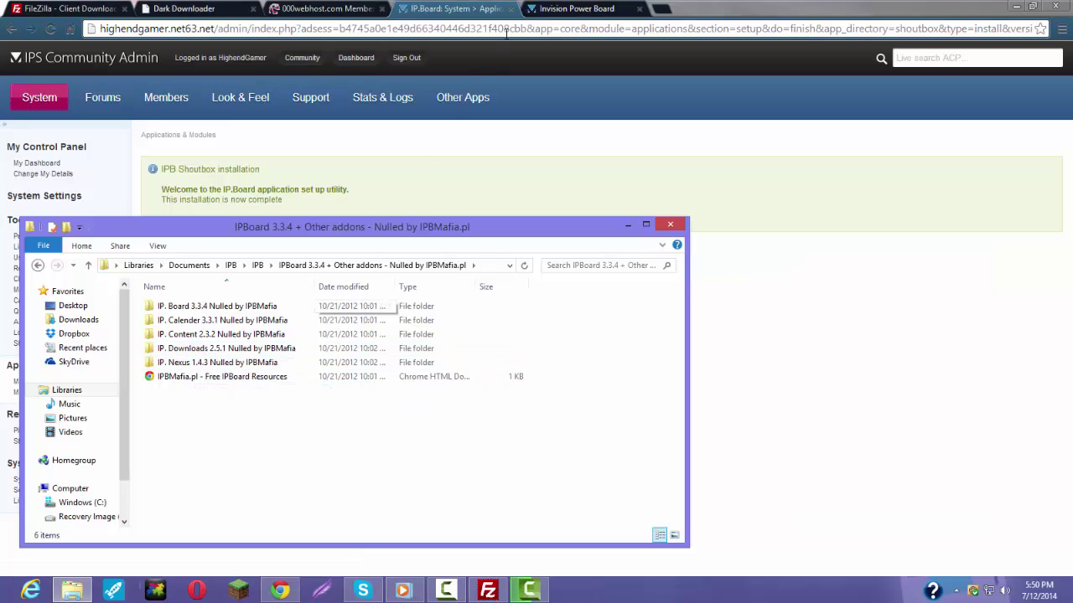
click(596, 102)
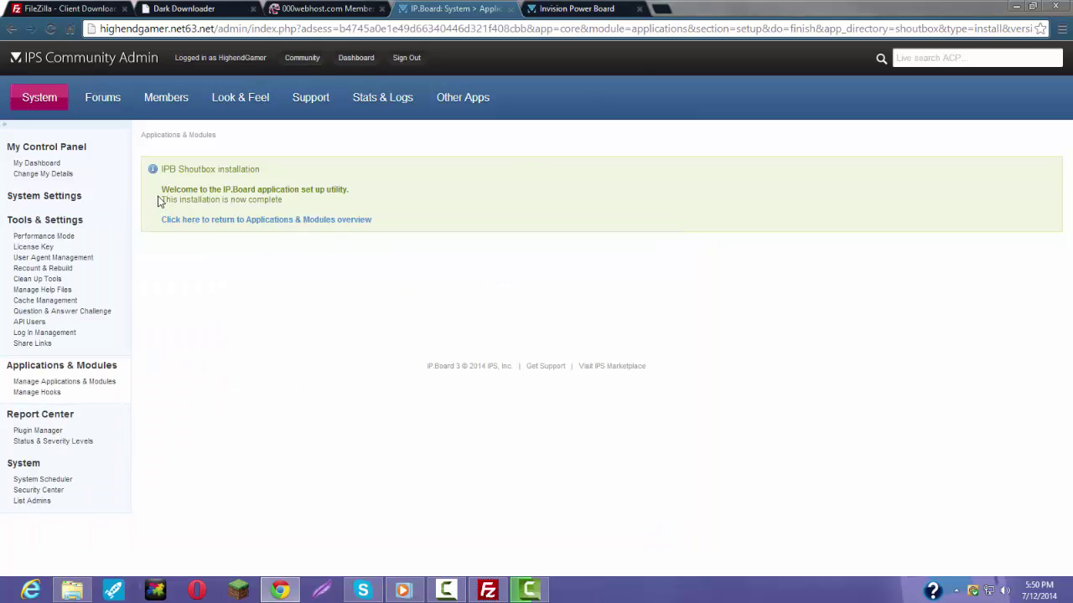
Step: Leave the IPB Shoutbox setup utility and return to the Applications & Modules overview
drag(275, 197, 411, 204)
click(412, 204)
click(310, 224)
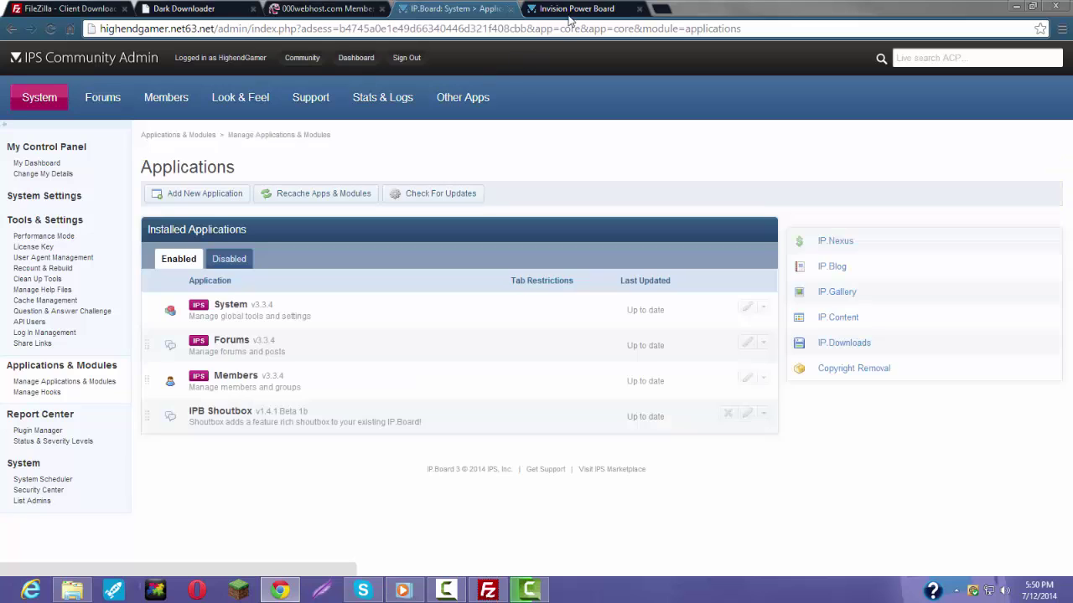
Step: Reload the forum's home page to check for the shoutbox and read its setup instructions
click(575, 10)
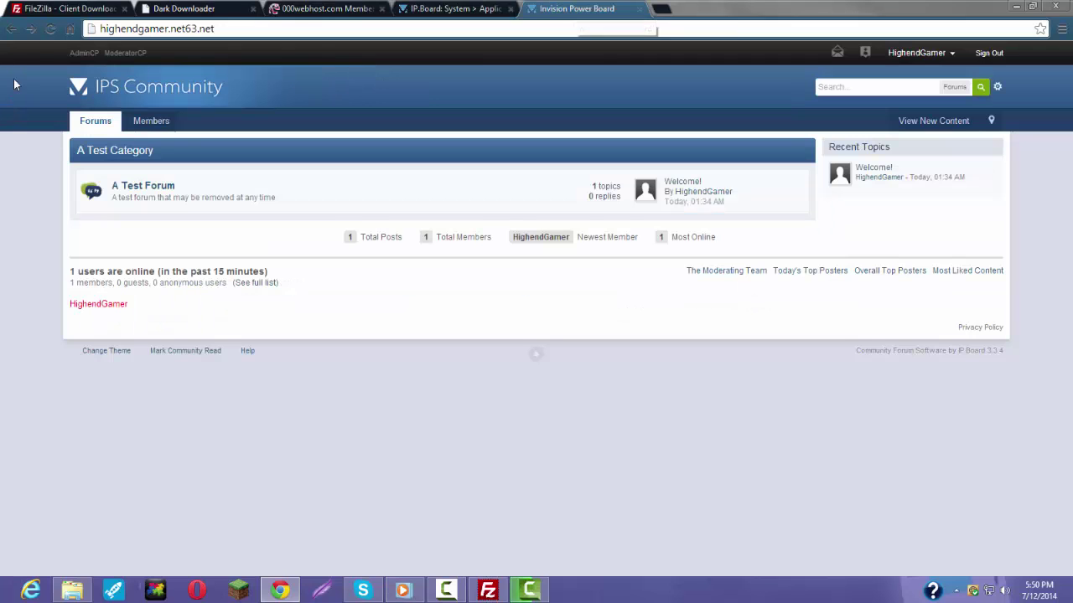
click(51, 28)
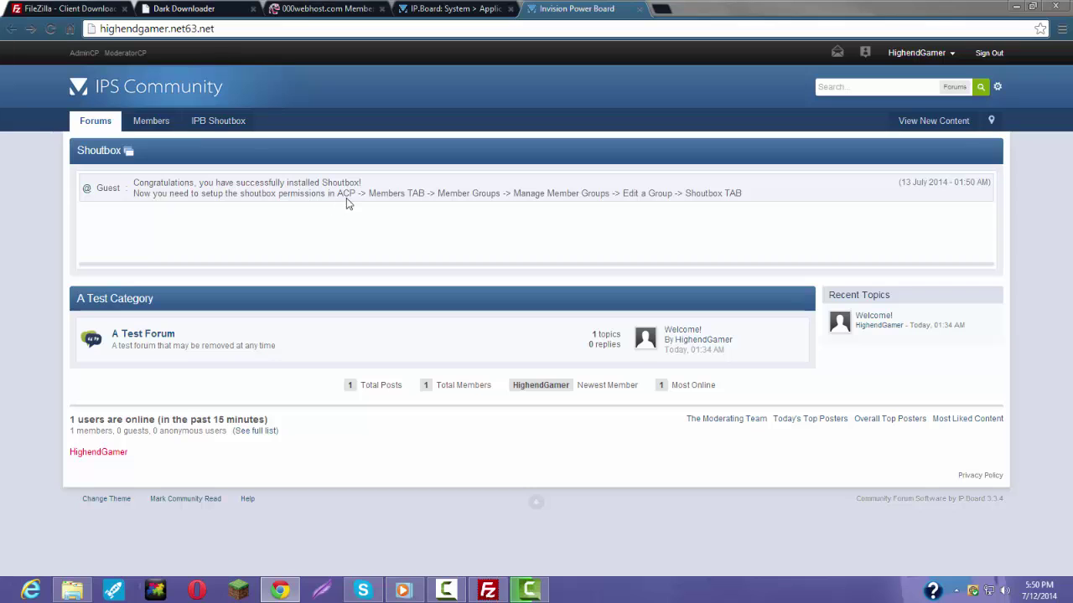
Step: Look through the Manage Members, Manage Member Groups and Manage Member Permissions pages in the admin control panel
click(450, 9)
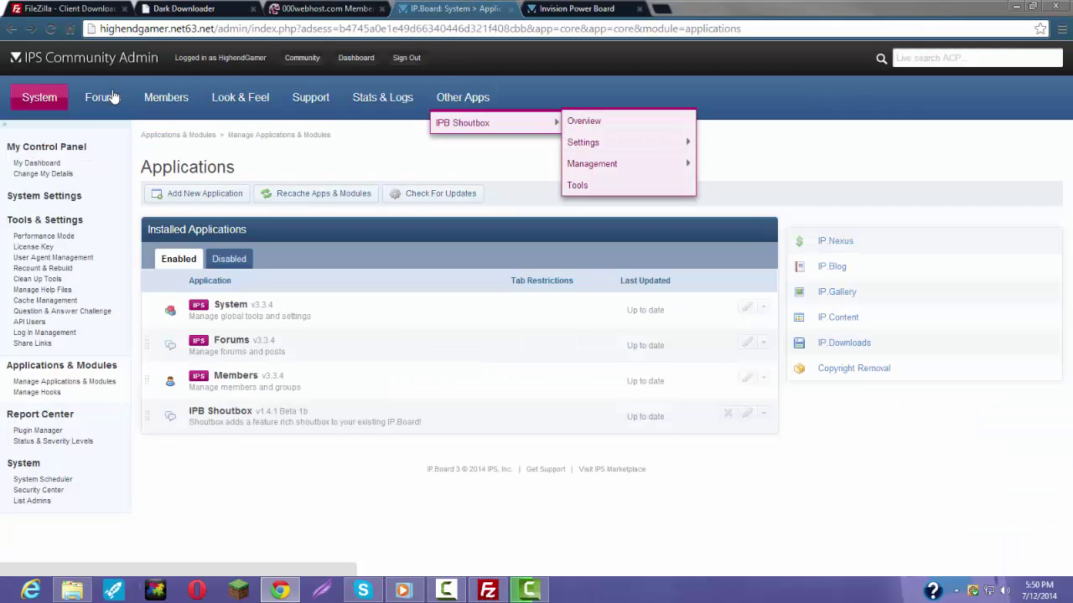
mouse_move(163, 100)
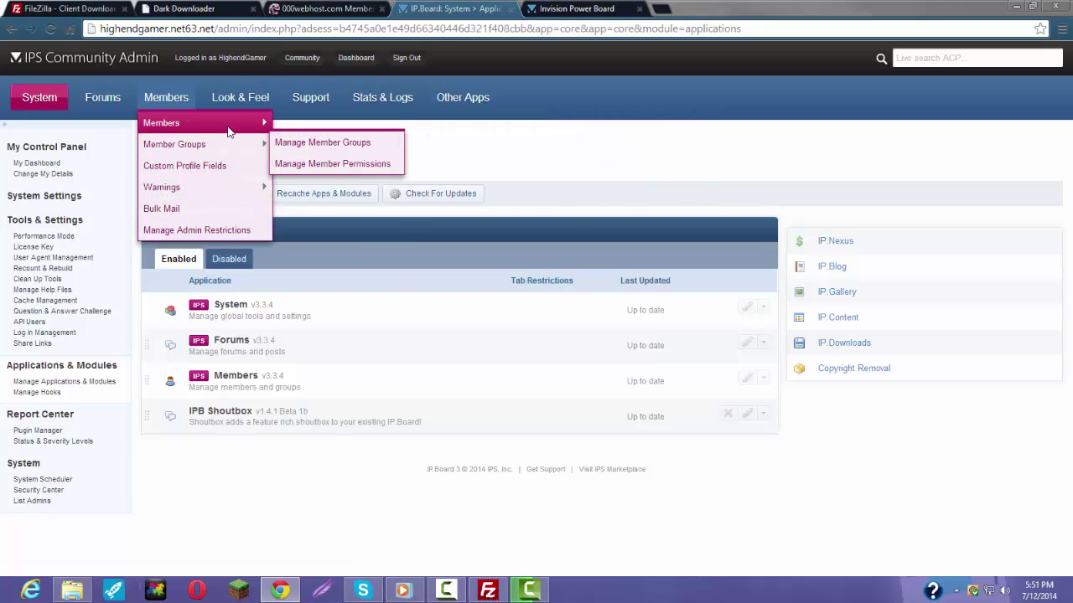
mouse_move(235, 132)
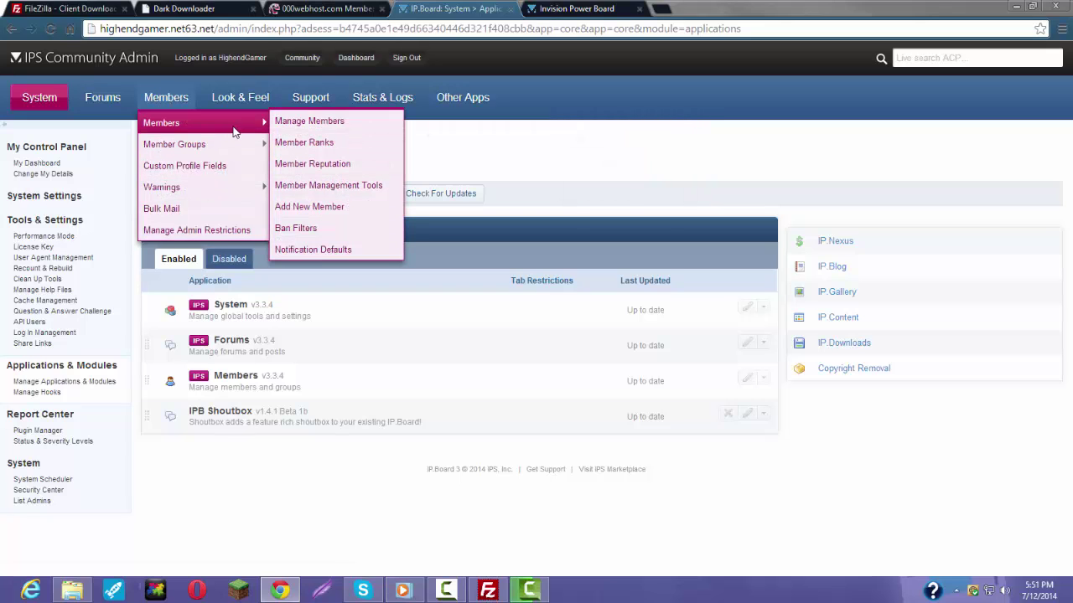
click(323, 122)
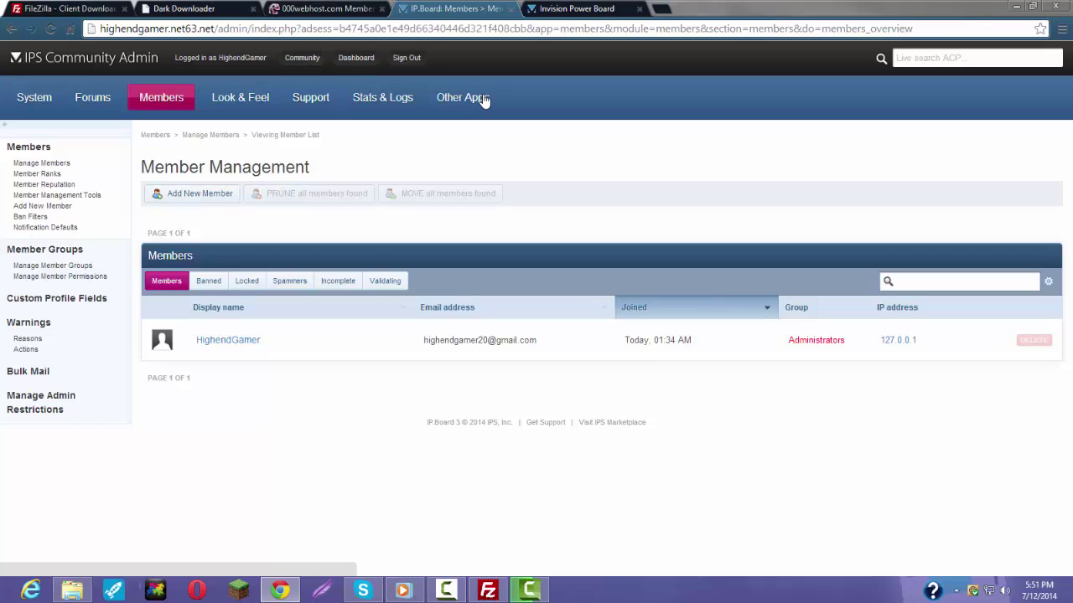
mouse_move(165, 97)
mouse_move(173, 149)
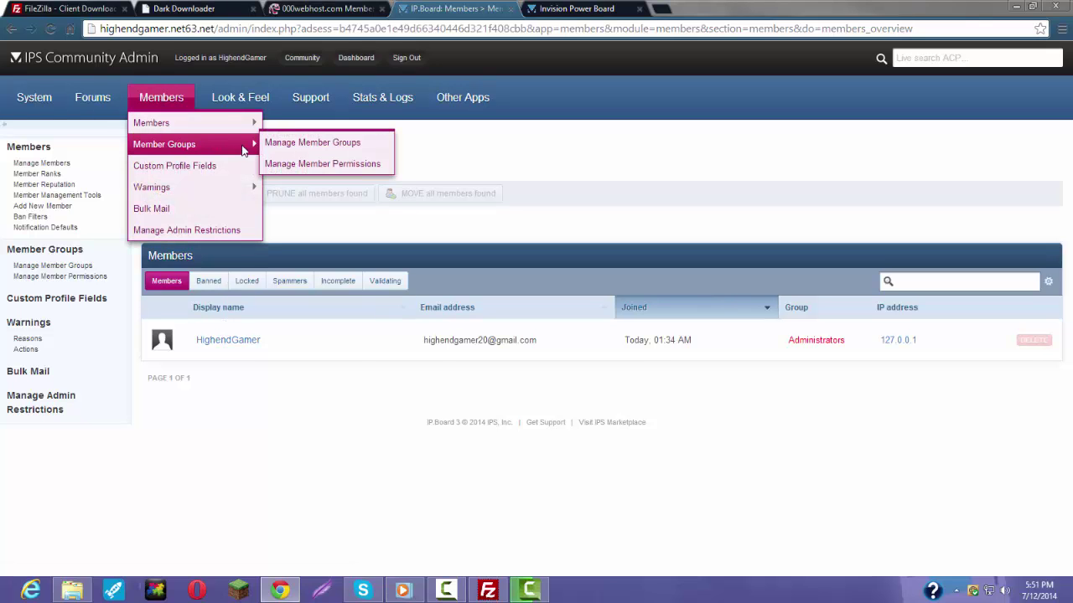
click(311, 149)
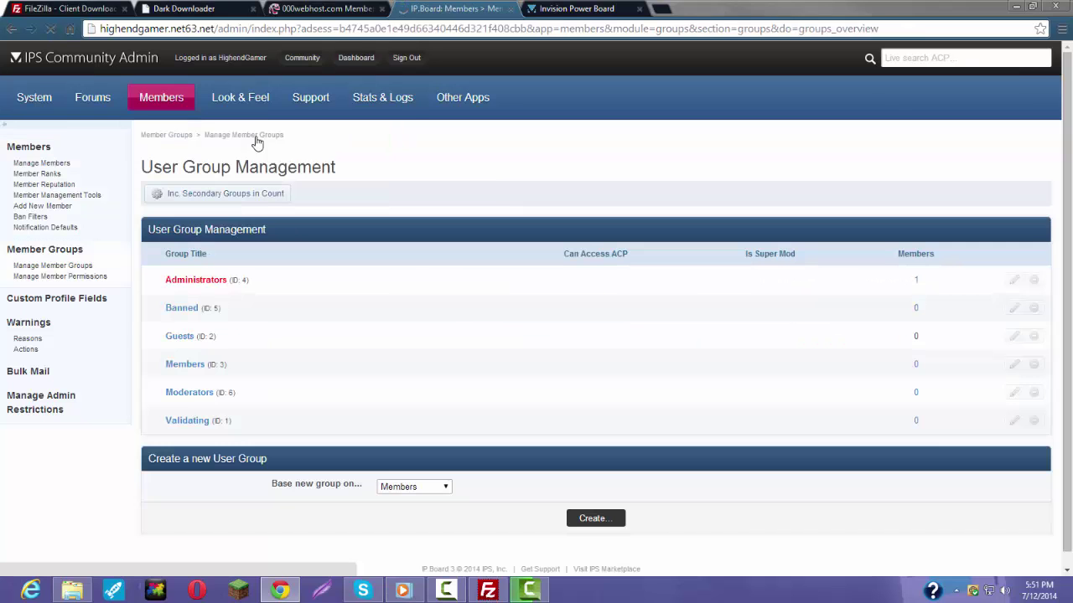
mouse_move(148, 109)
mouse_move(163, 146)
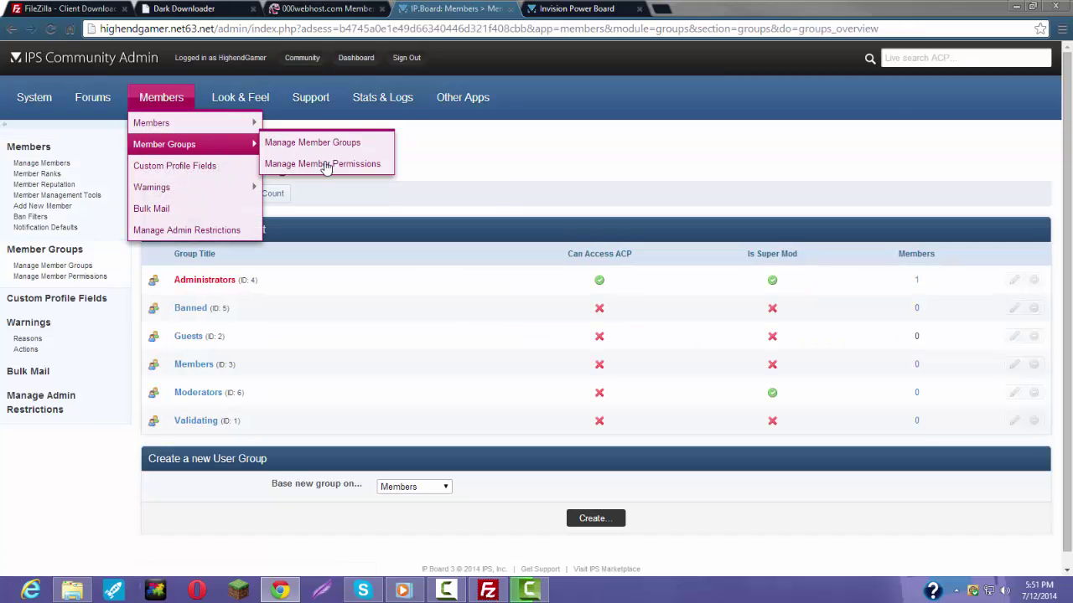
click(327, 164)
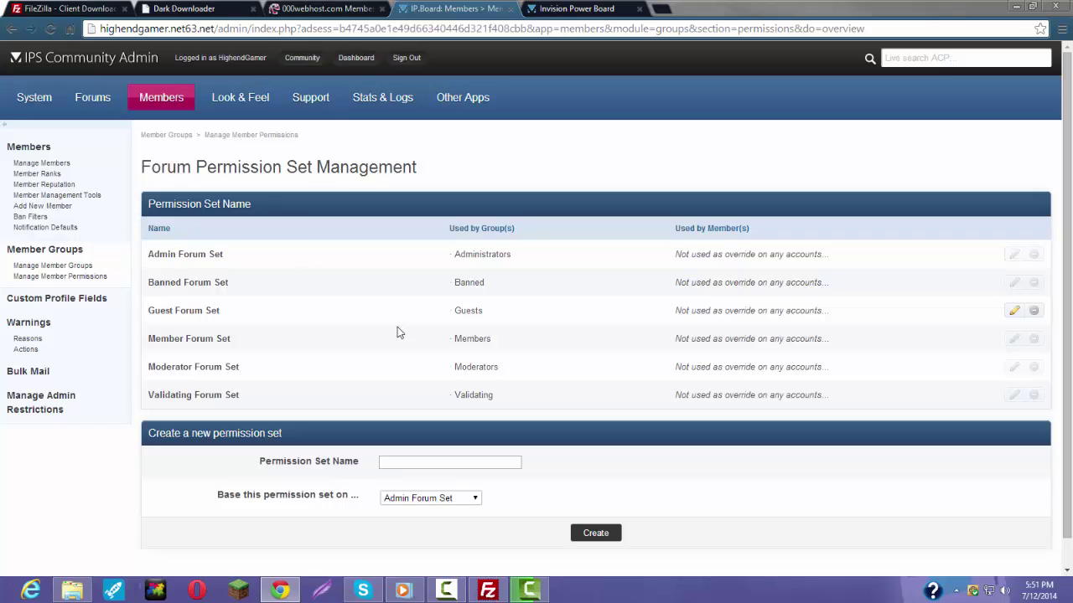
Step: Reread the shoutbox permission instructions on the forum's home page and return to the admin control panel
click(605, 9)
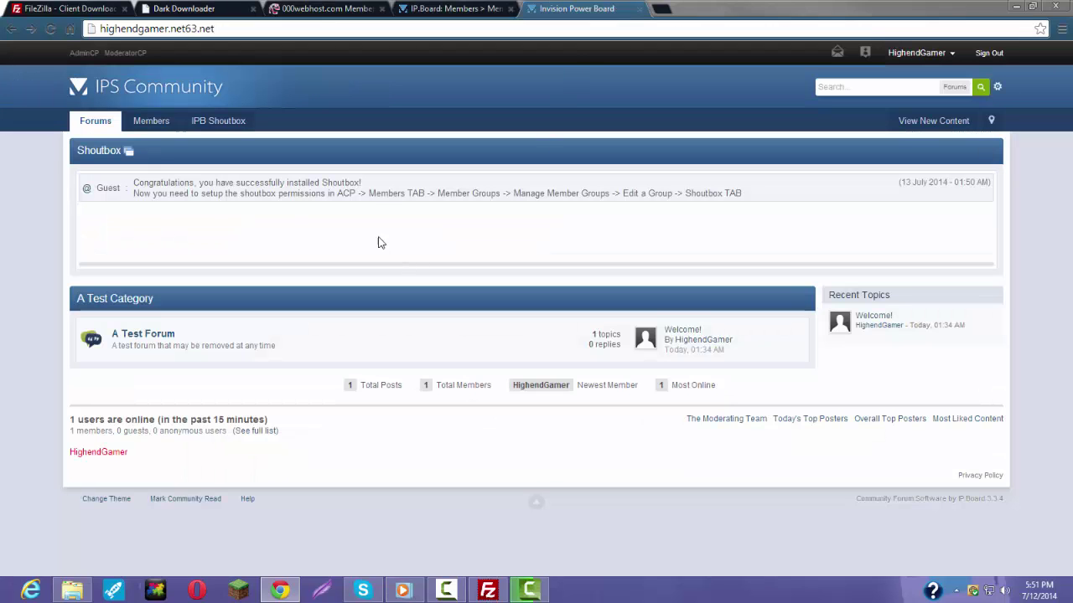
drag(368, 194, 488, 195)
click(453, 9)
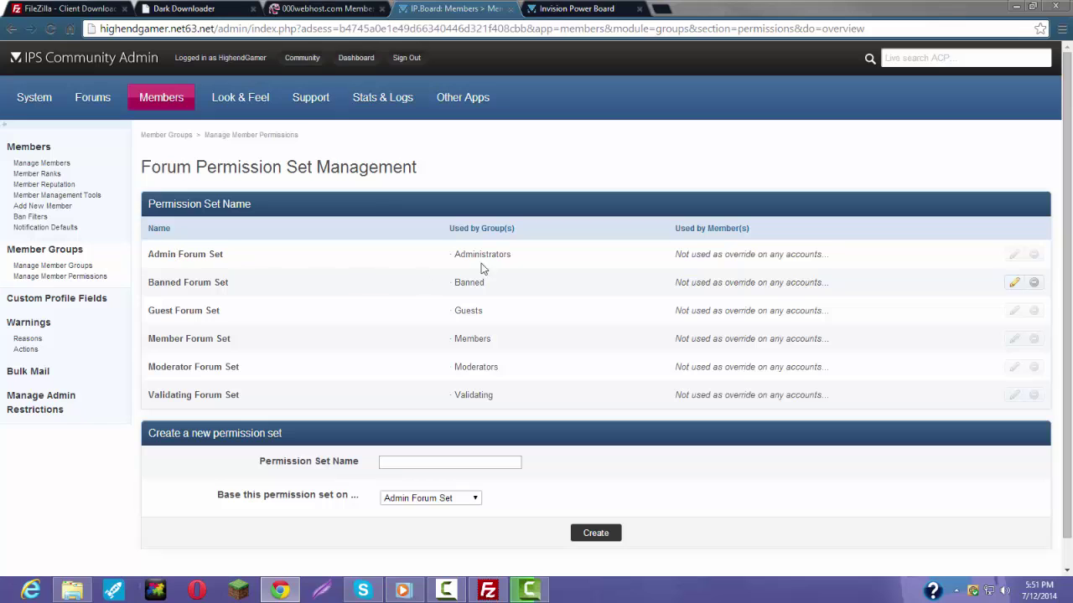
Step: Open the IPB Shoutbox settings of the Administrators group from Manage Member Groups
mouse_move(172, 104)
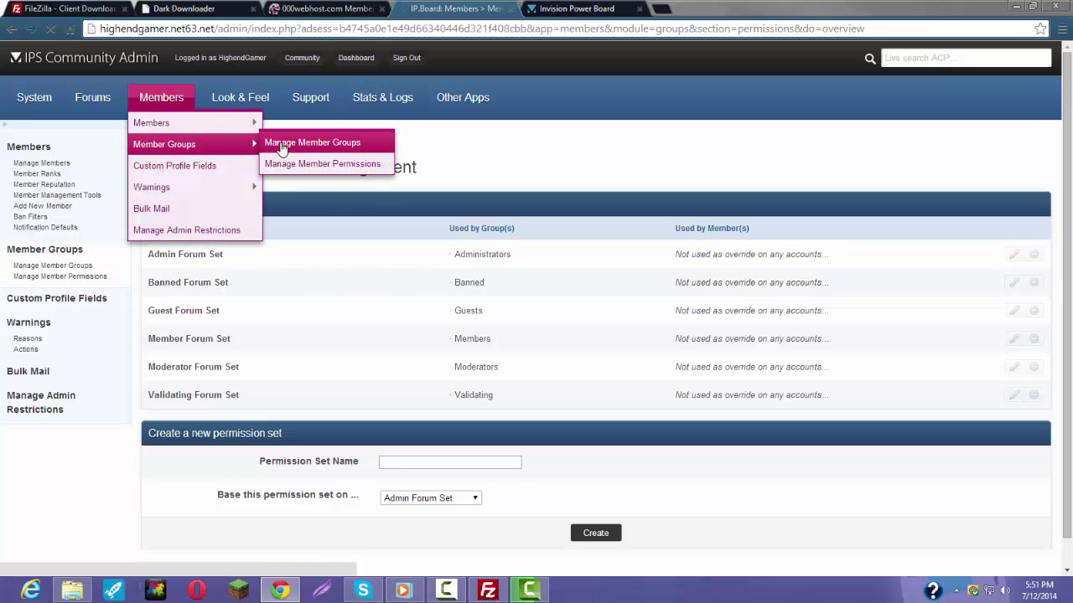
click(279, 142)
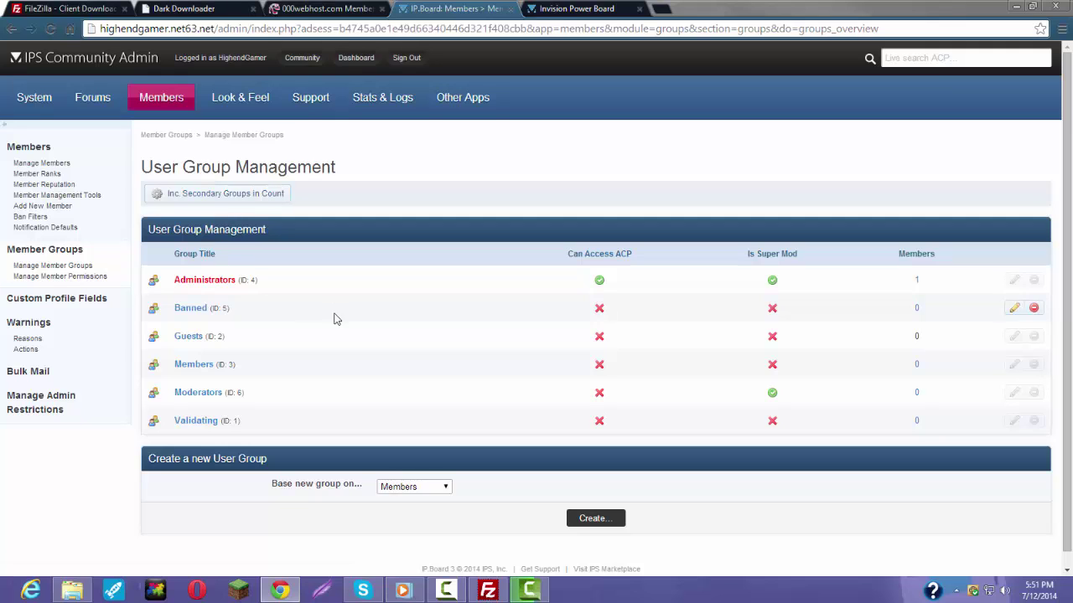
click(1014, 281)
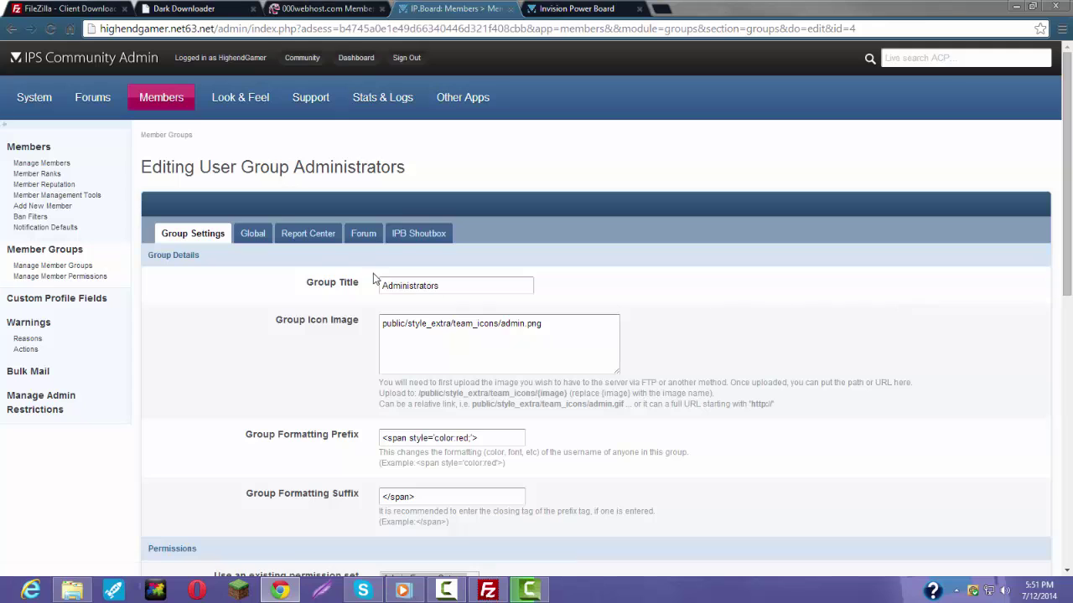
click(400, 234)
Step: Allow Administrators to use the shoutbox, bypass the flood limit, and edit and delete their shouts, and save the group
click(383, 302)
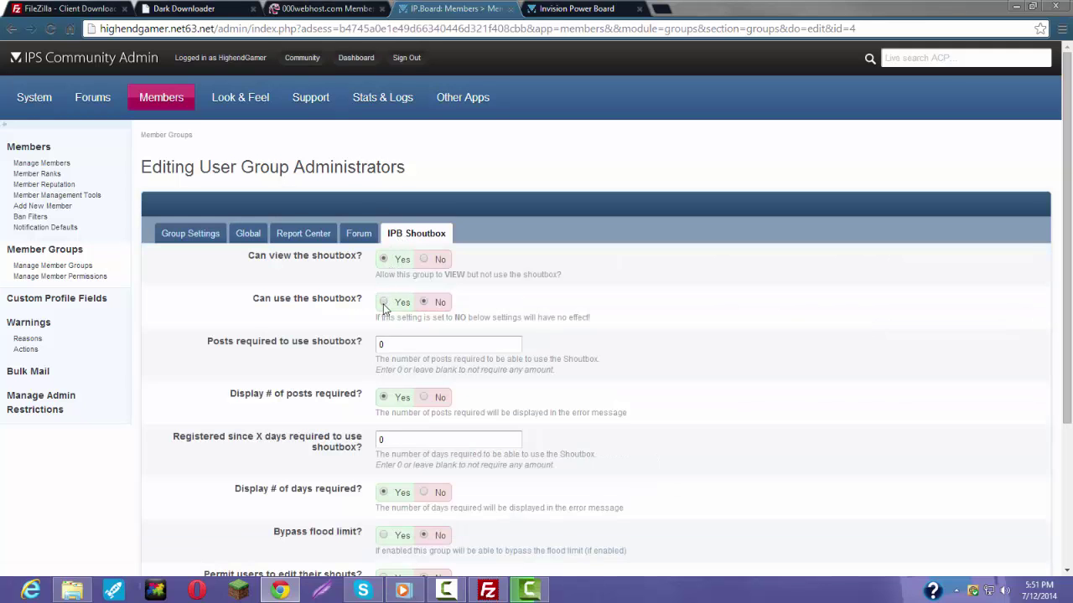
scroll(399, 491, down, 2)
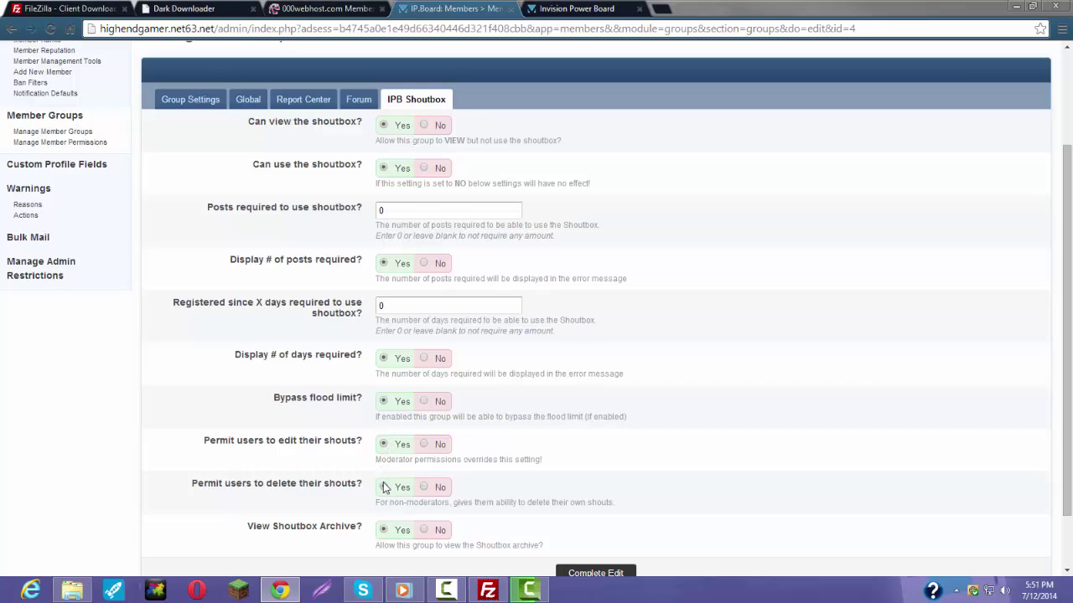
scroll(360, 484, down, 1)
click(624, 506)
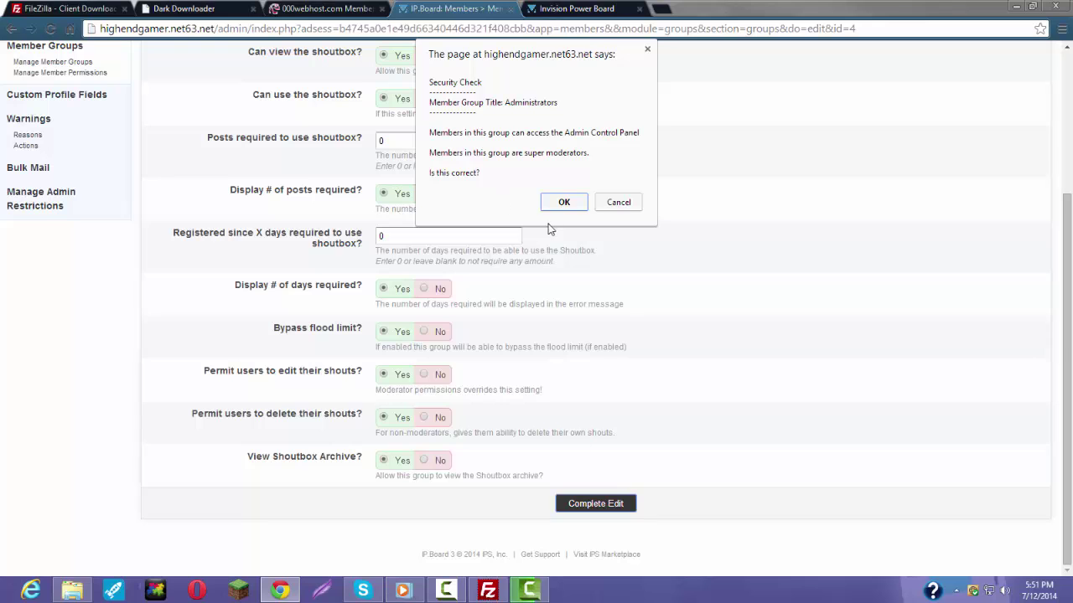
click(563, 204)
click(682, 115)
Step: Reload the forum's home page and submit the shout "post" in the shoutbox
click(577, 8)
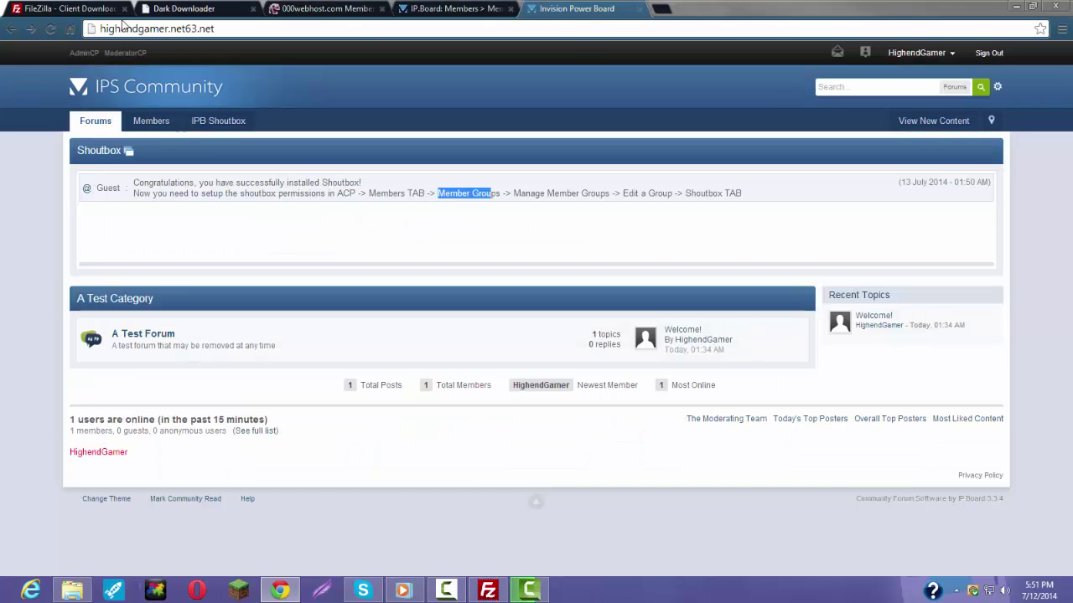
click(50, 28)
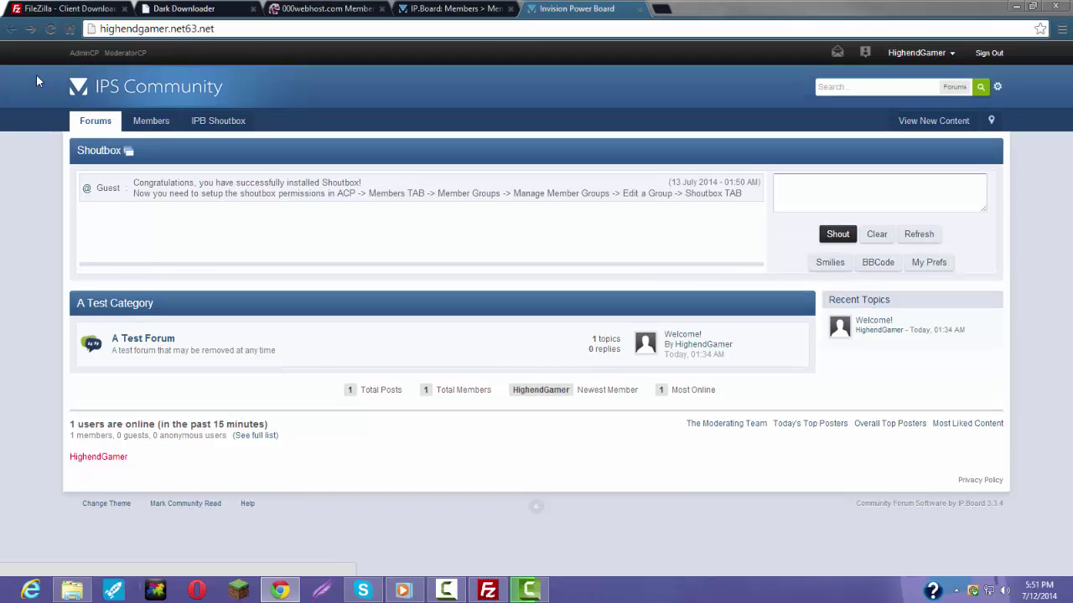
click(810, 198)
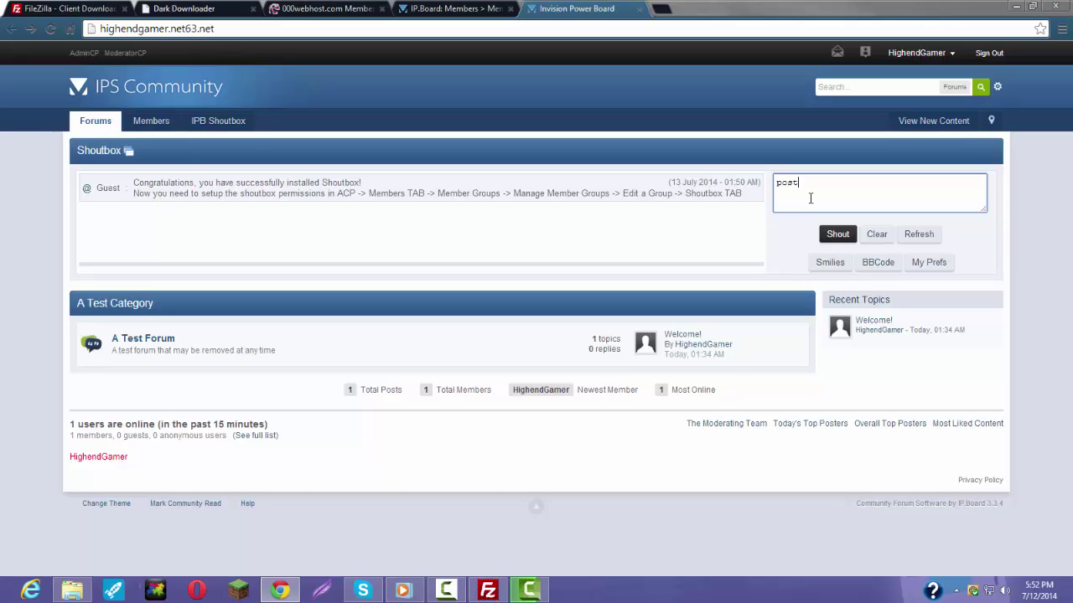
click(828, 236)
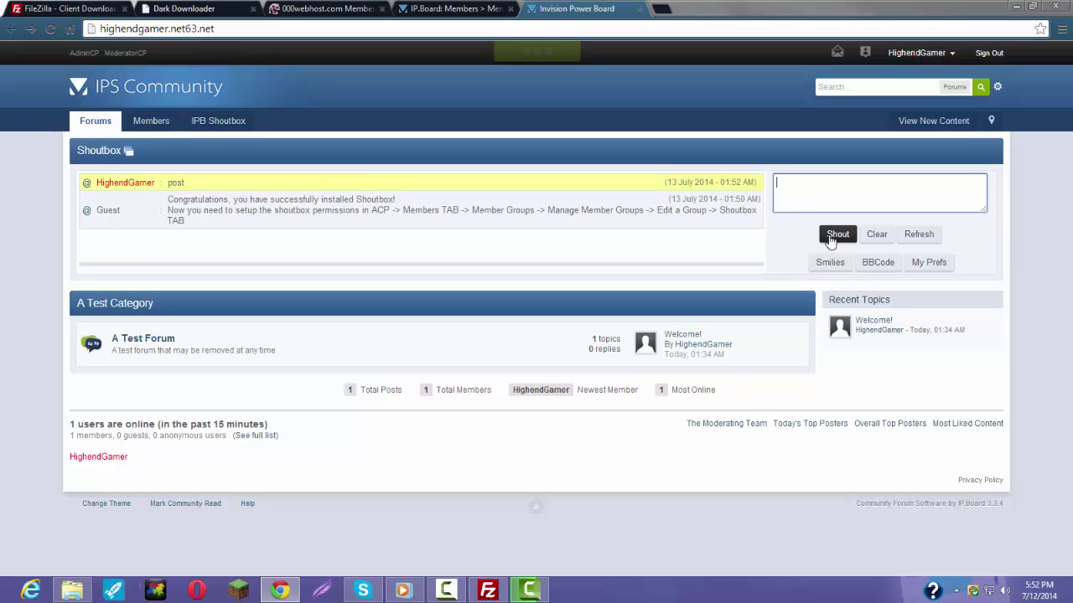
mouse_move(146, 188)
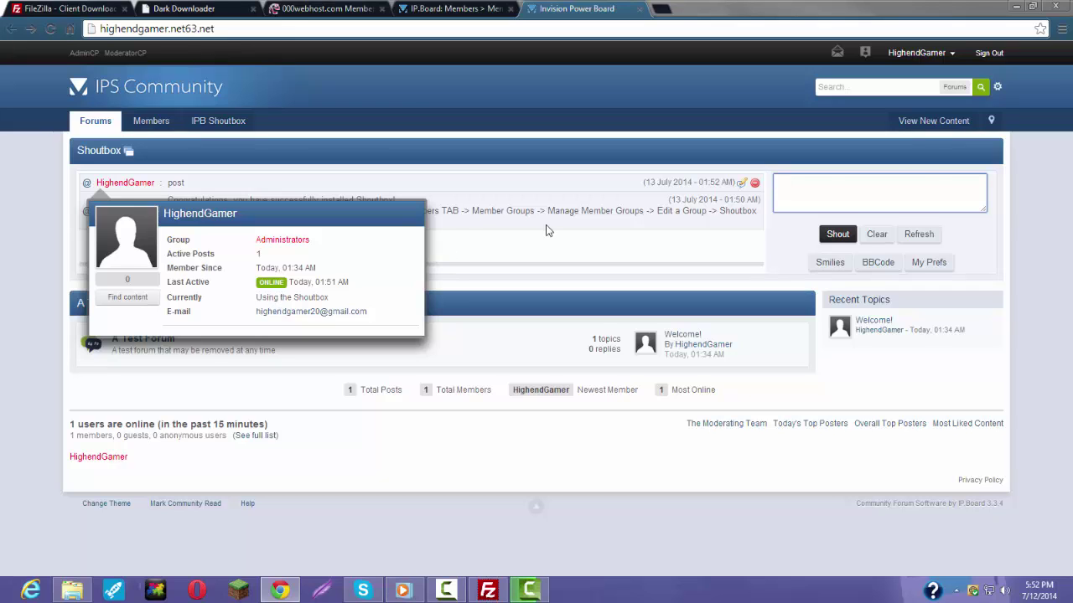
click(918, 185)
Step: Open the forum's IPB Shoutbox page and read the notice about adding moderators
click(207, 124)
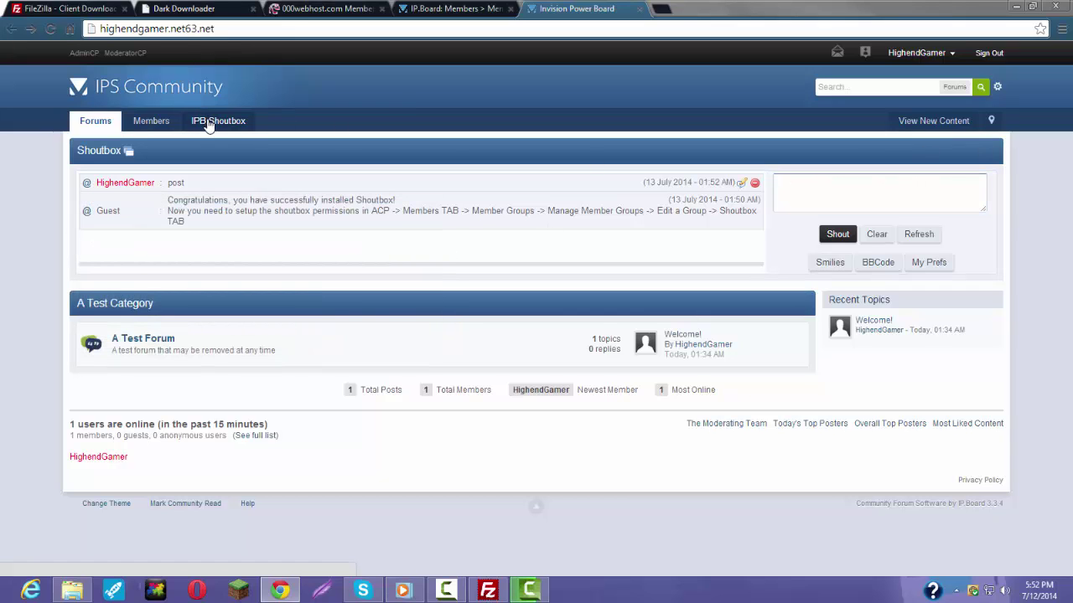
click(221, 125)
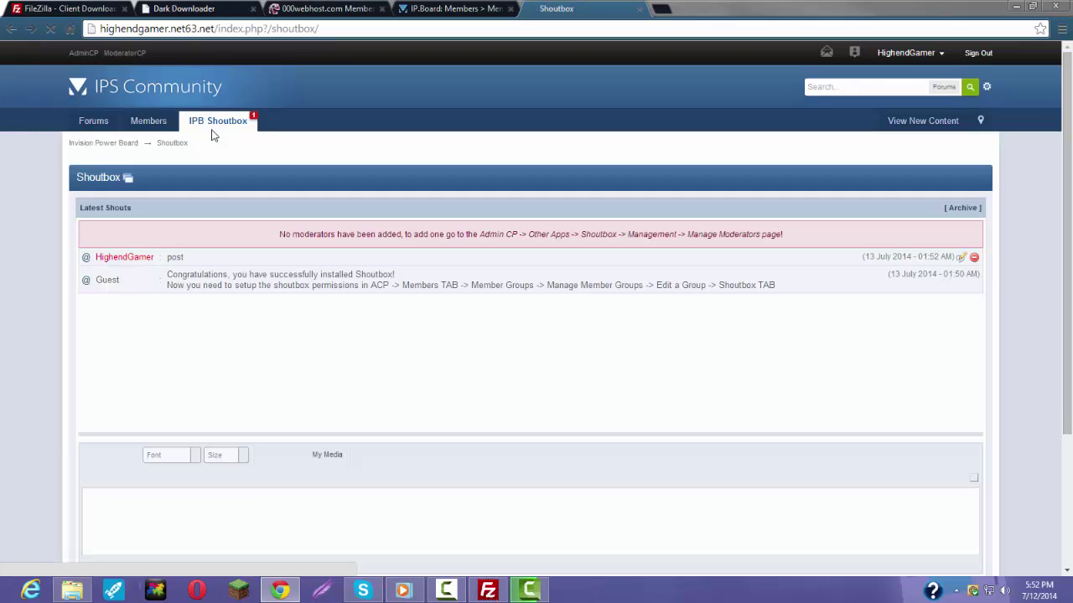
drag(278, 236, 814, 225)
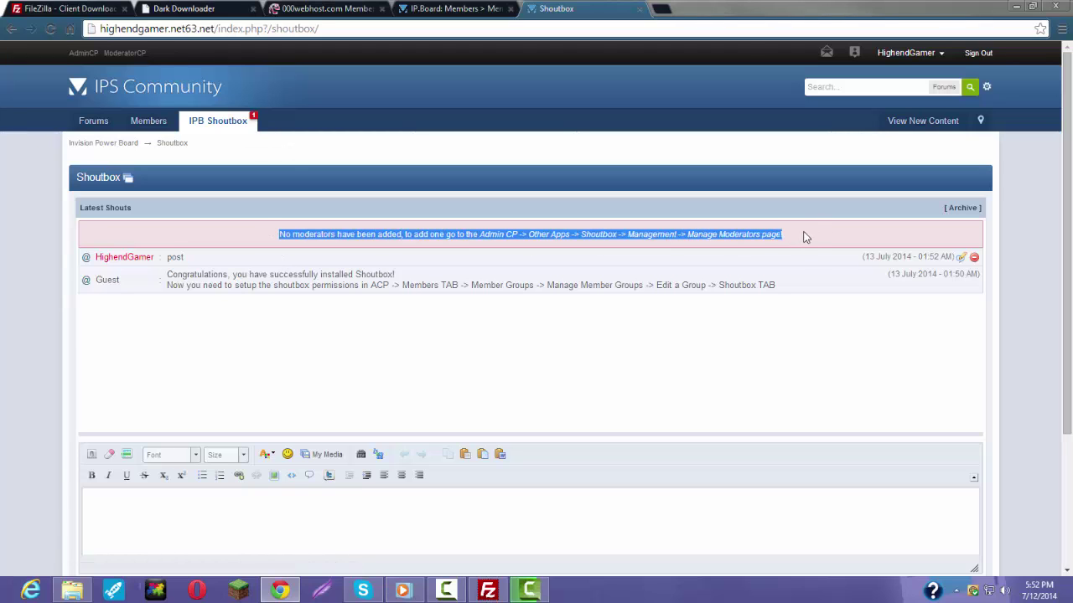
click(801, 238)
Step: Submit the shout "me" from the editor on the IPB Shoutbox page
scroll(611, 382, down, 1)
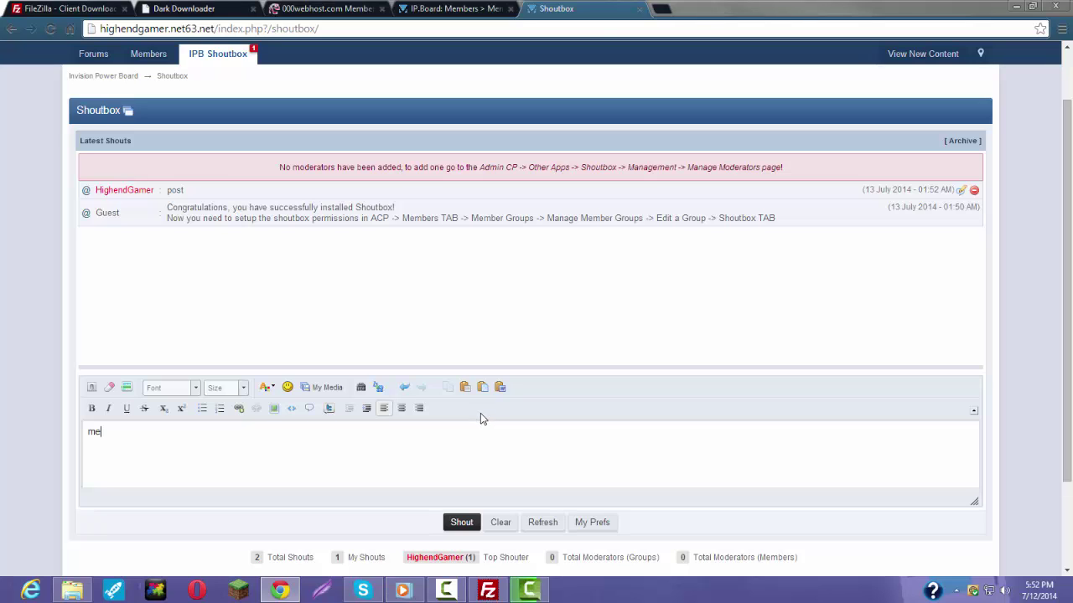
click(458, 524)
click(196, 458)
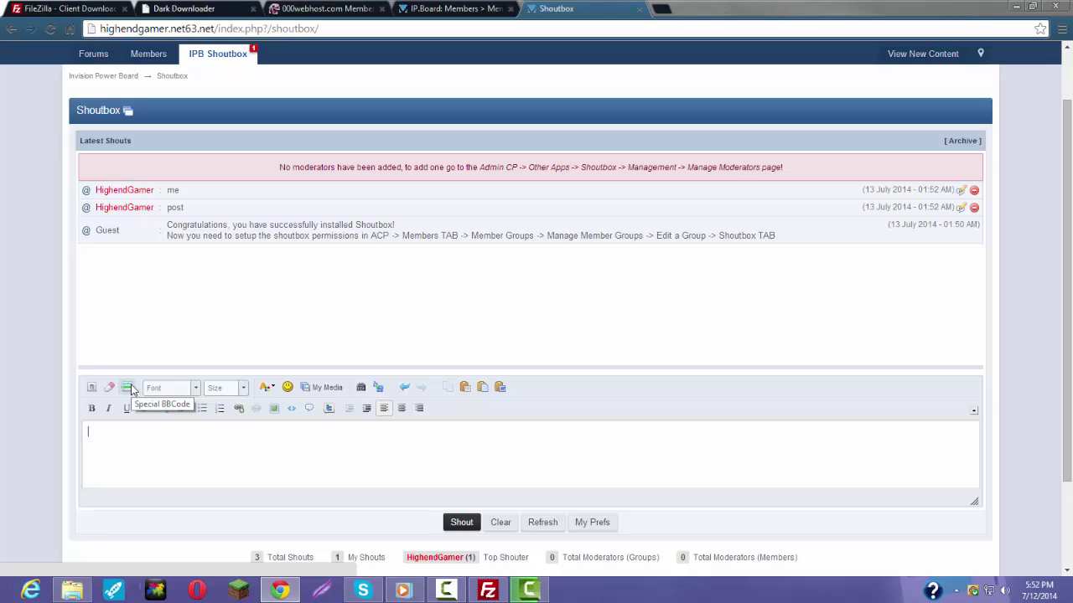
Step: Allow the Moderators group to bypass the shoutbox flood limit and edit their shouts, and save the group
click(411, 8)
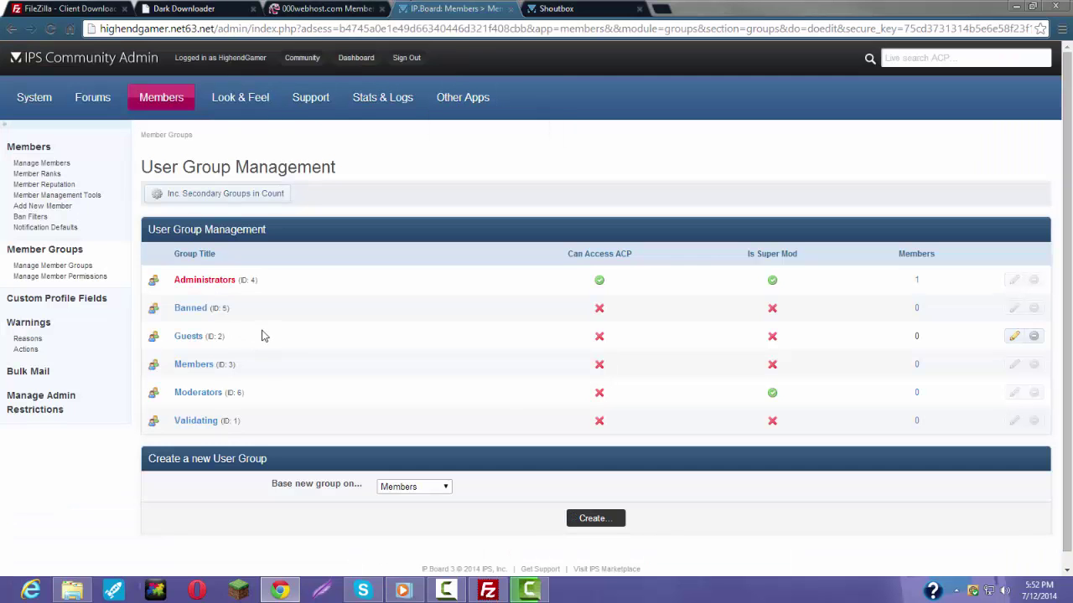
click(1015, 396)
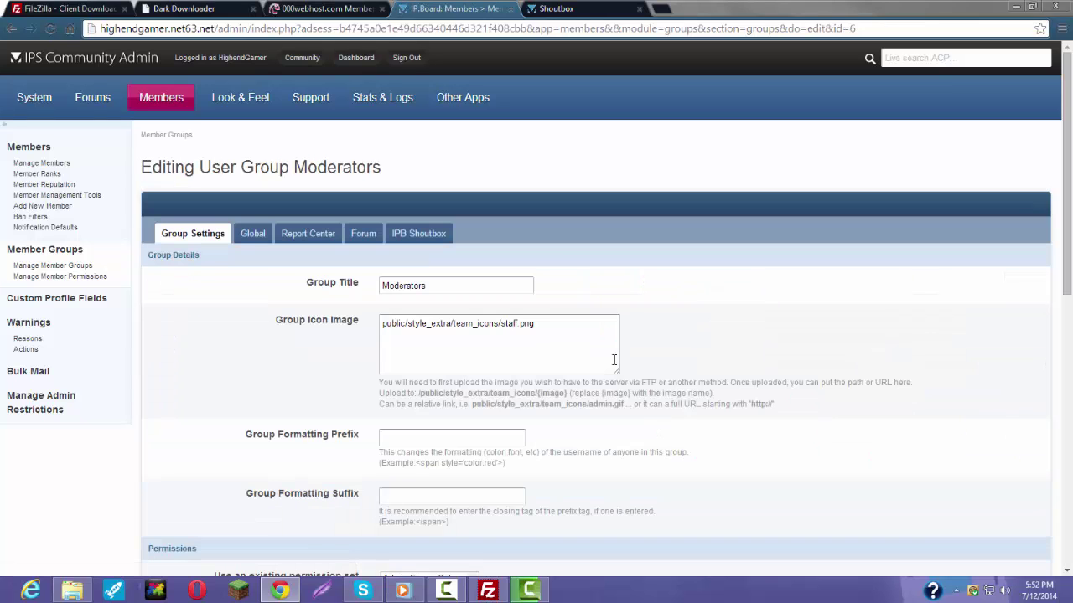
click(408, 240)
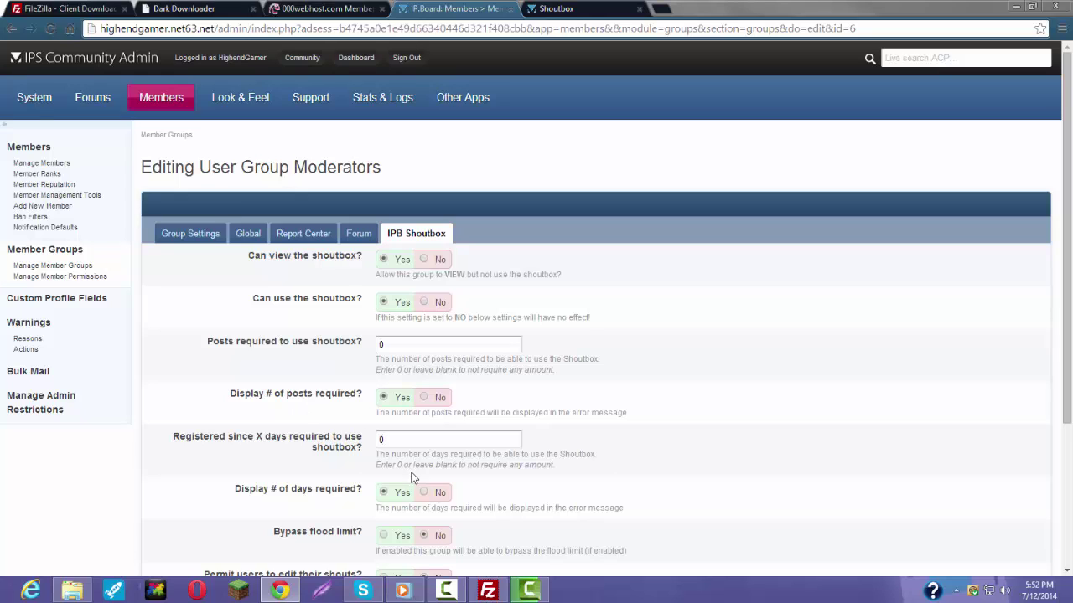
click(383, 541)
scroll(340, 508, down, 2)
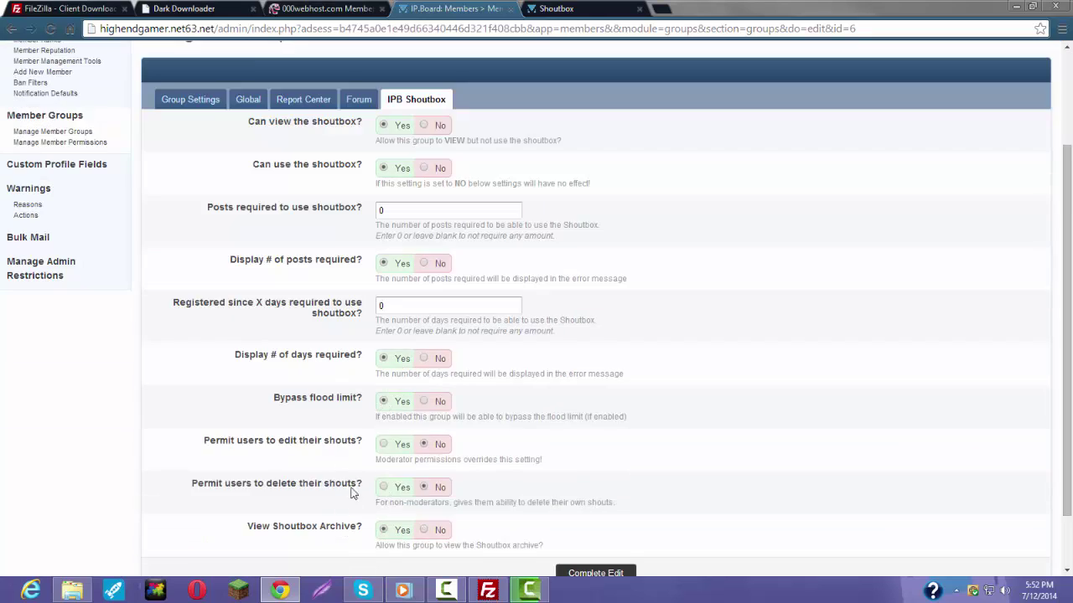
click(383, 444)
scroll(330, 543, down, 1)
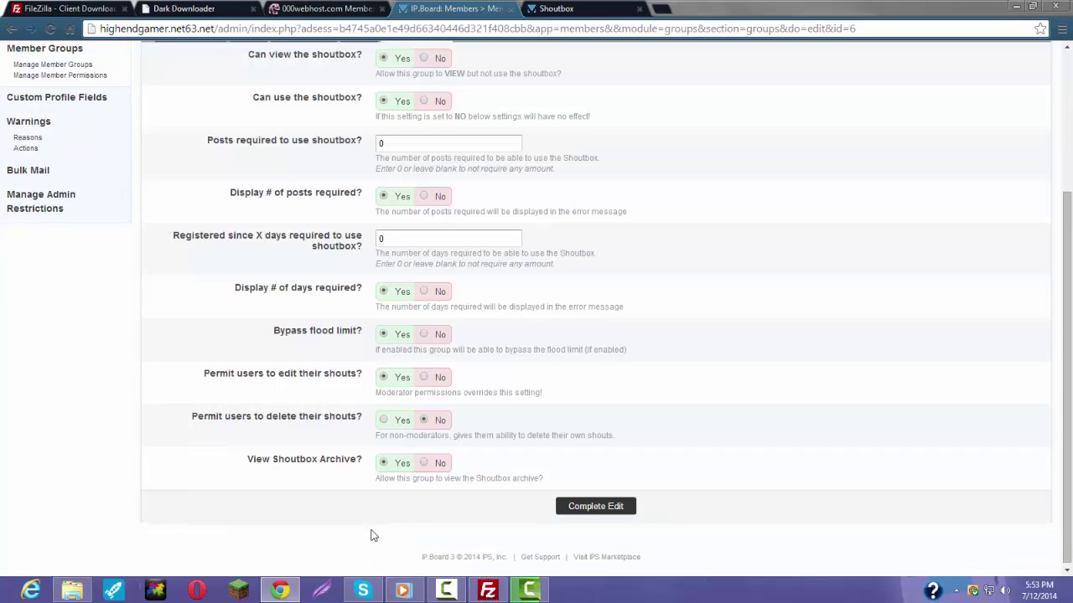
click(598, 513)
click(574, 186)
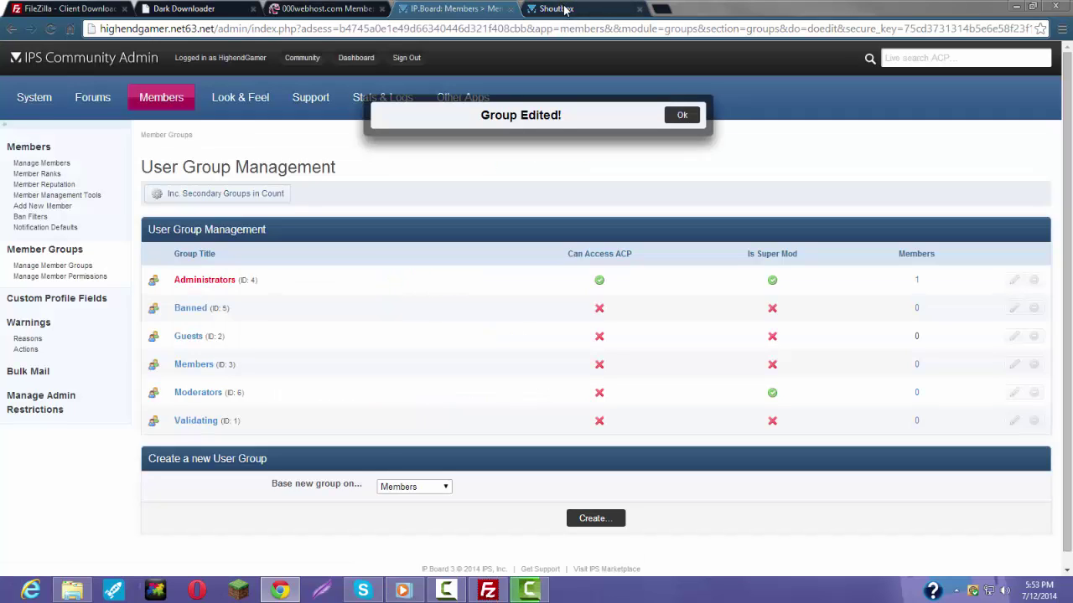
Step: Reload the forum's IPB Shoutbox page and check the notice about adding moderators again
click(555, 8)
drag(282, 167, 775, 173)
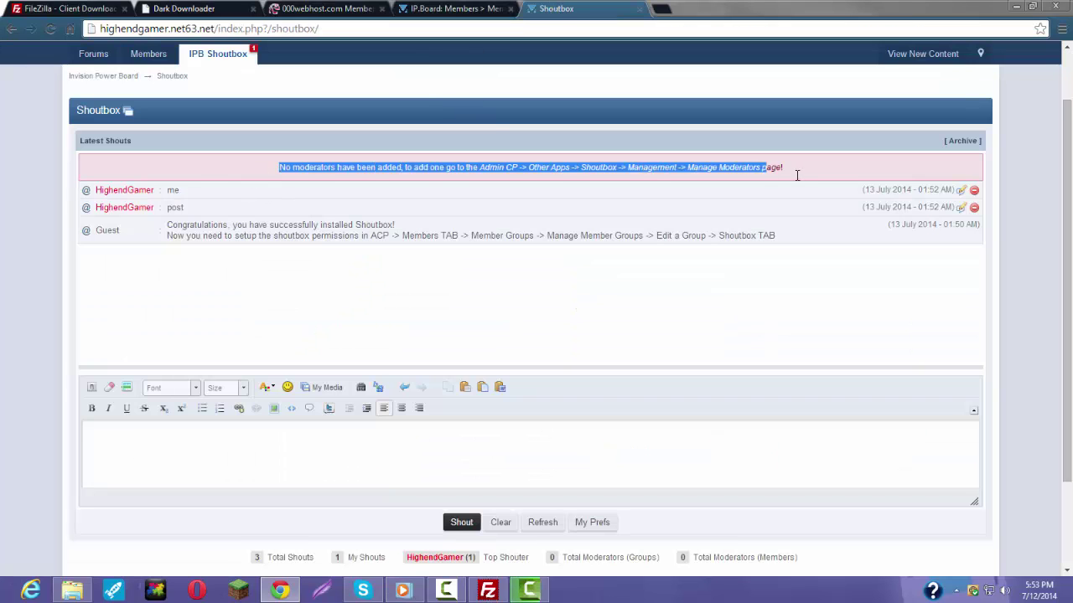
click(50, 29)
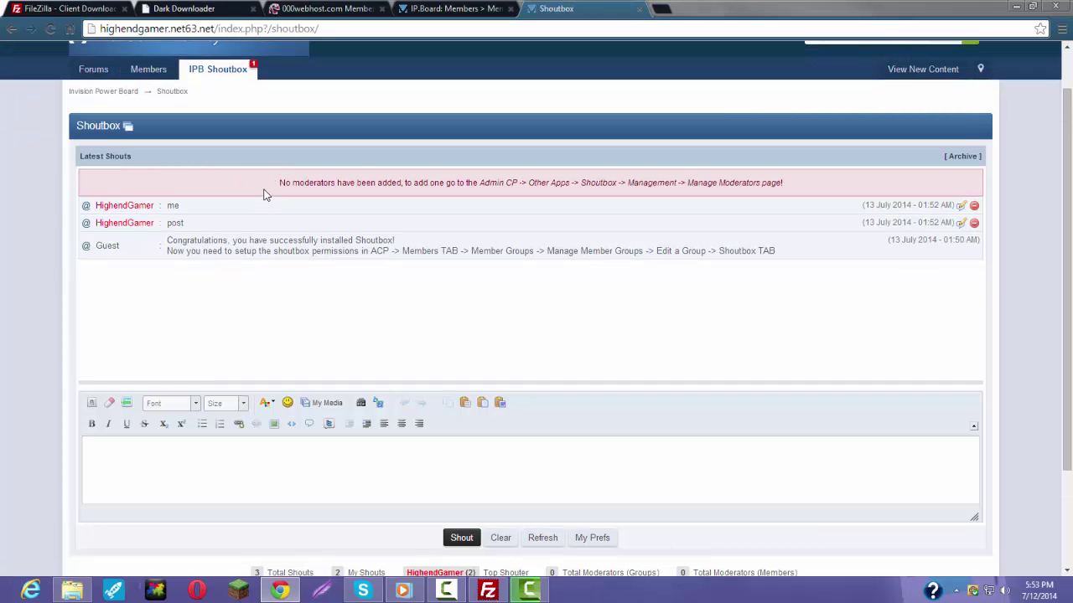
drag(279, 183, 825, 180)
click(661, 143)
Step: Start a new member account from the member list and fill in its login name and e-mail address
click(445, 9)
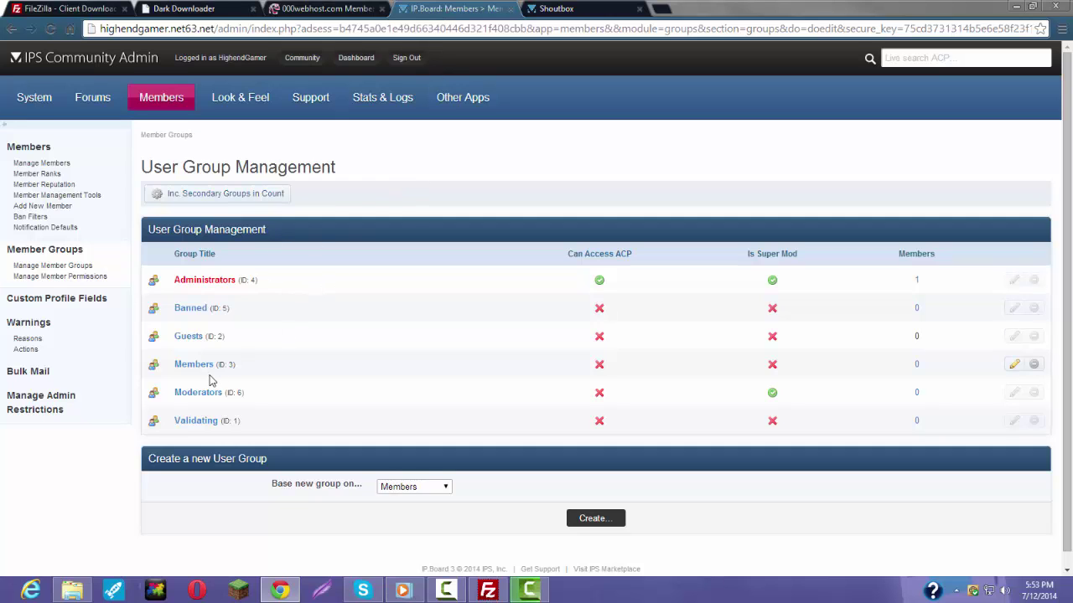
mouse_move(162, 100)
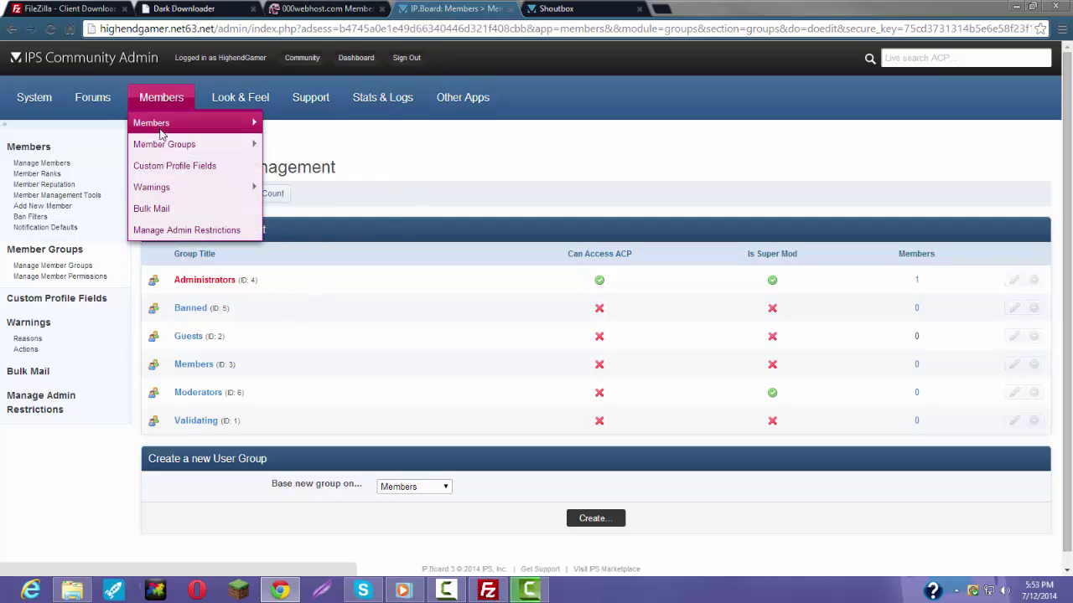
mouse_move(197, 144)
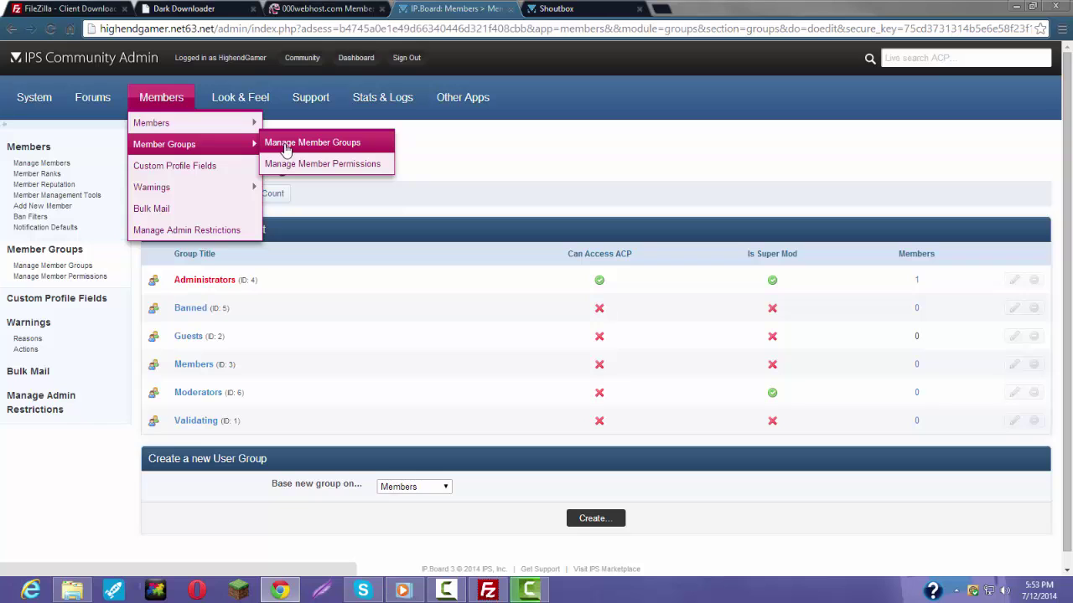
mouse_move(233, 126)
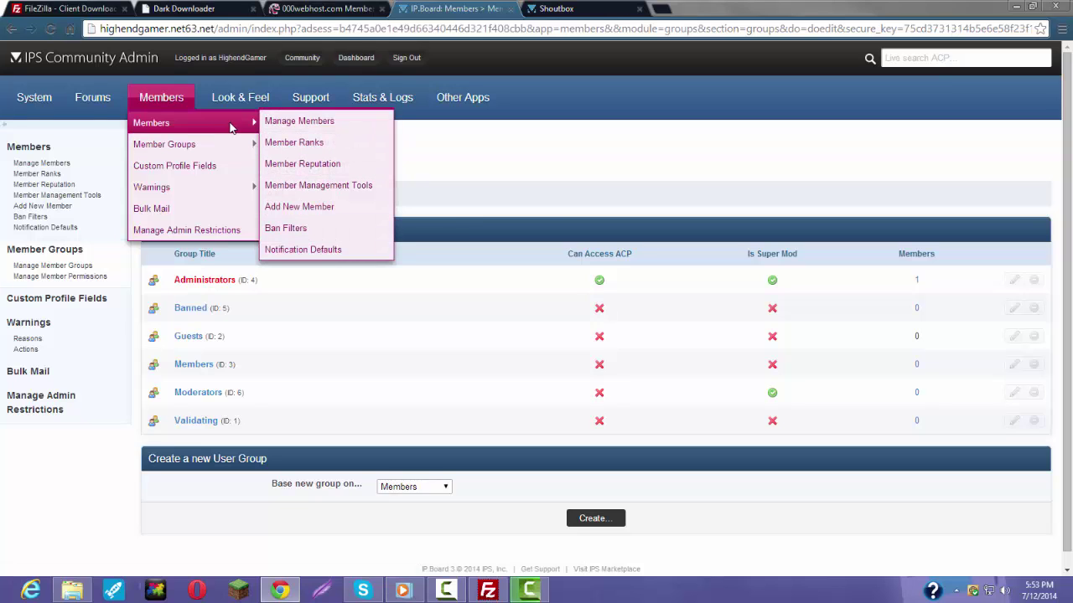
click(281, 125)
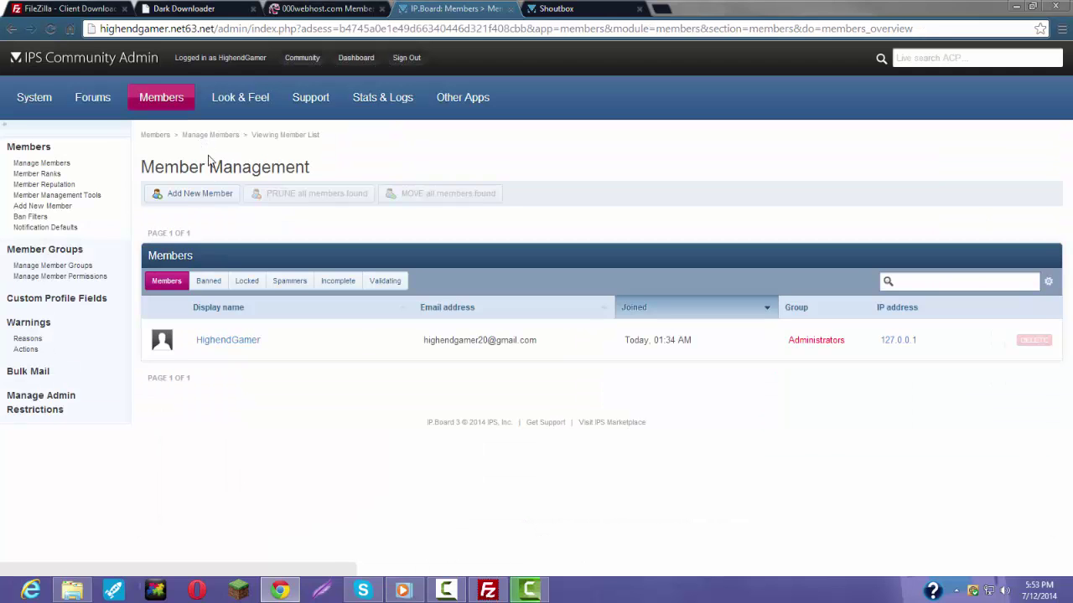
click(192, 198)
click(423, 236)
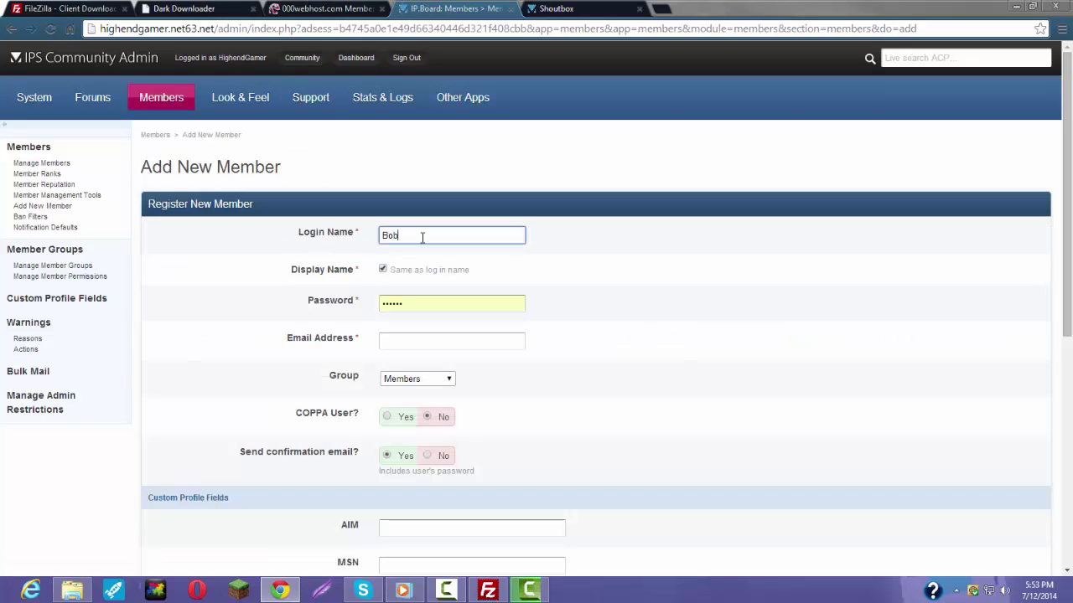
click(454, 339)
text(gag)
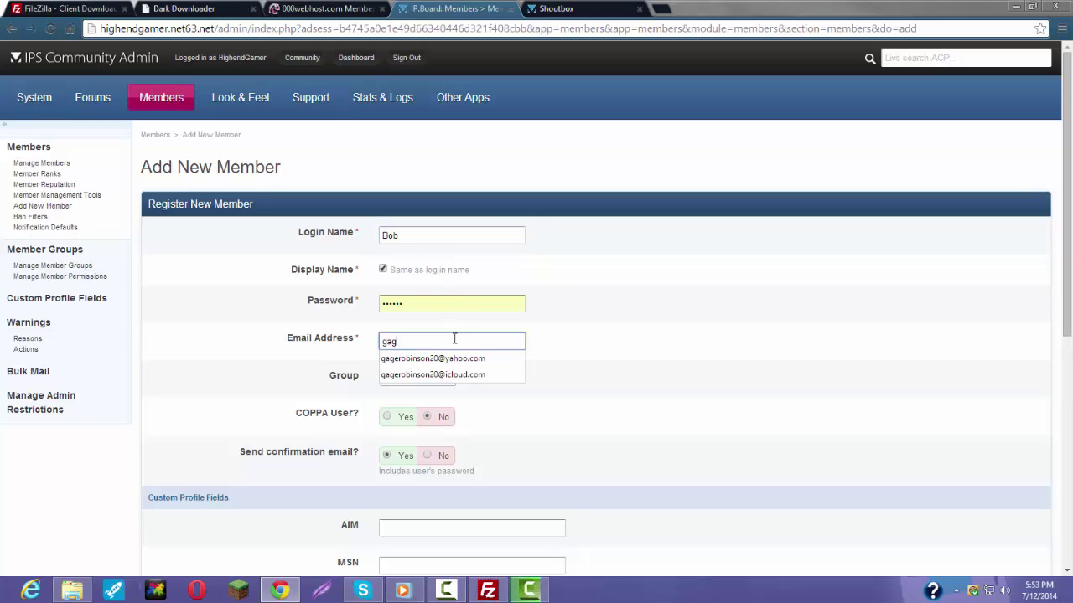
click(433, 359)
Step: Assign the new member to the Moderators group as a COPPA user, choose a gender, and register the account
click(417, 379)
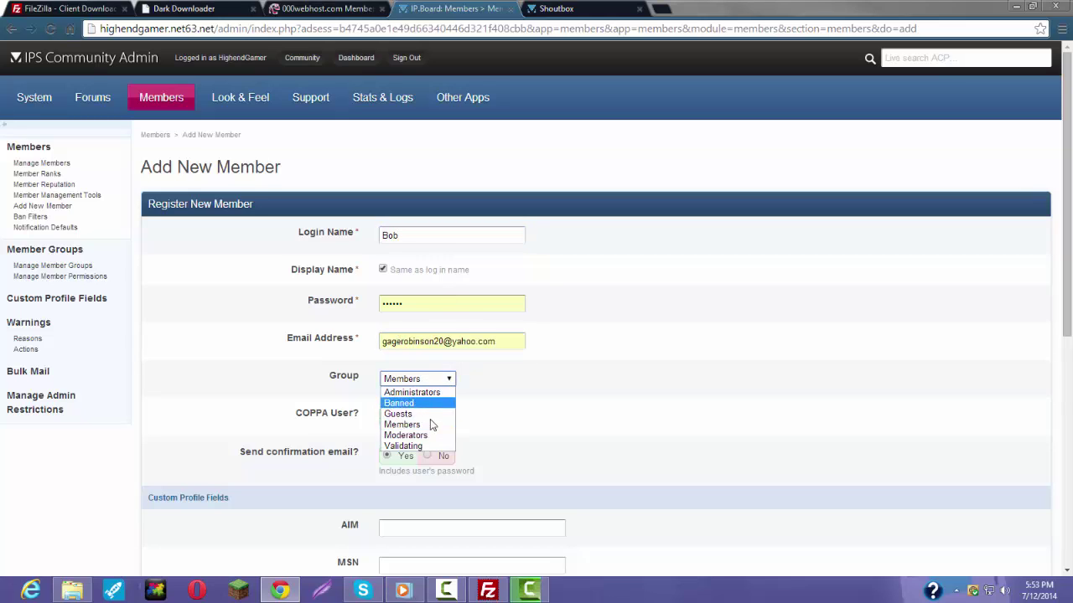
click(419, 434)
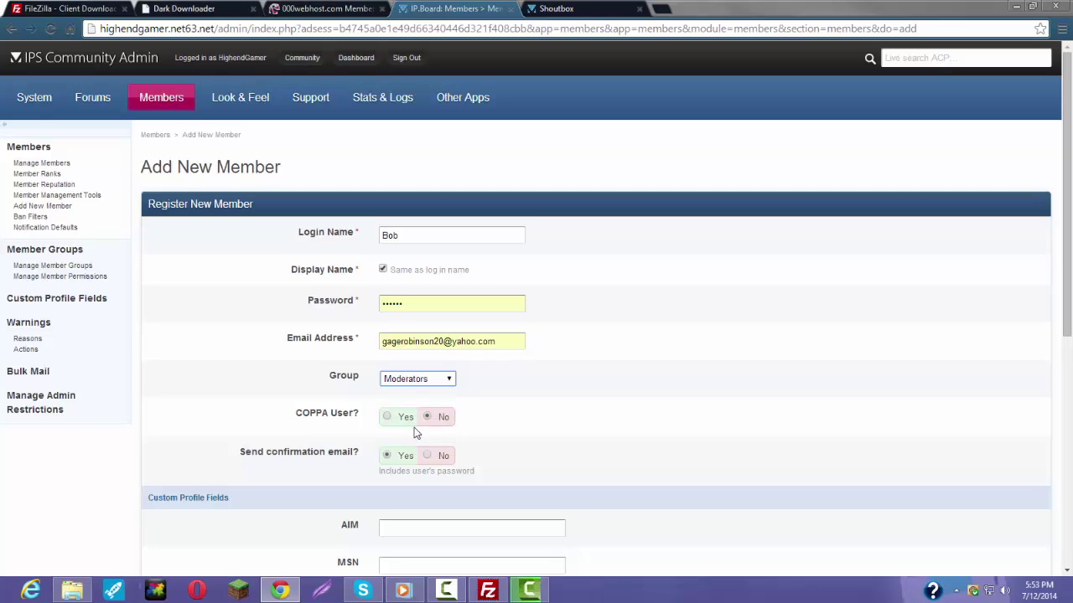
click(389, 420)
scroll(385, 460, down, 5)
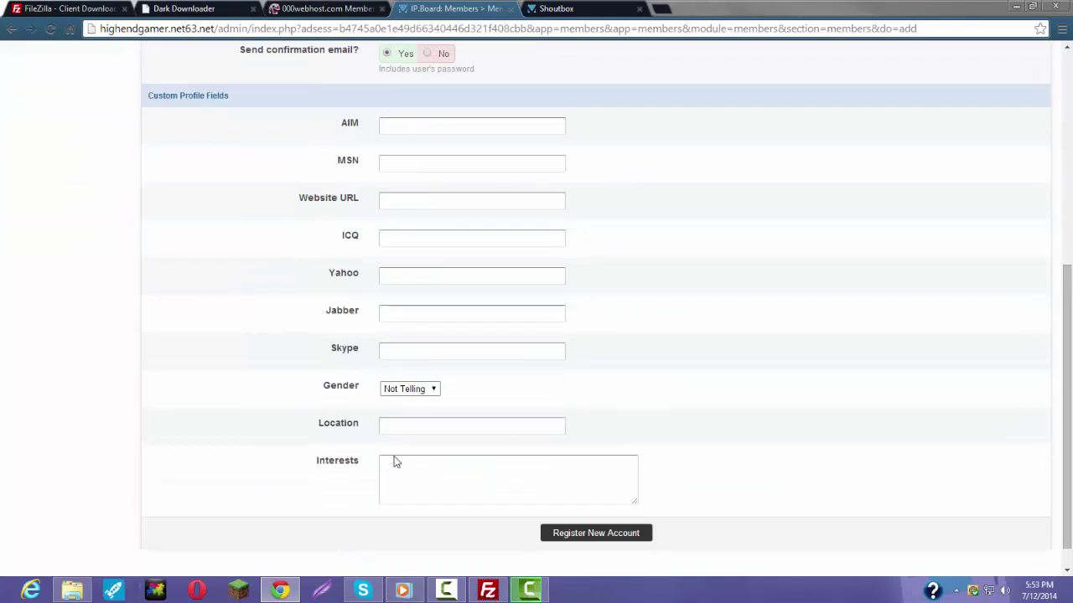
click(392, 389)
click(412, 420)
click(595, 534)
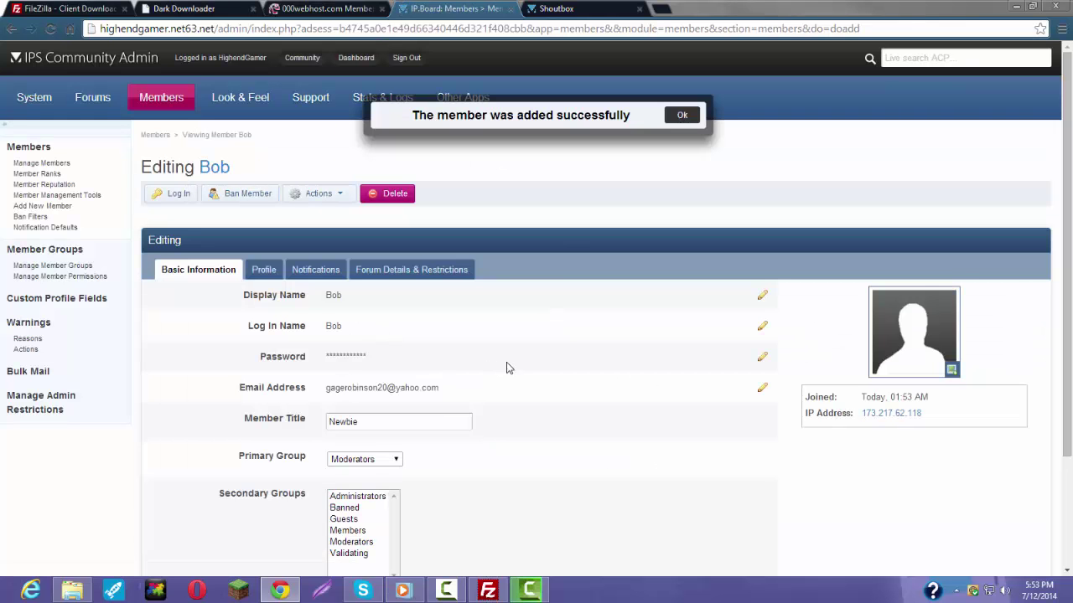
click(682, 115)
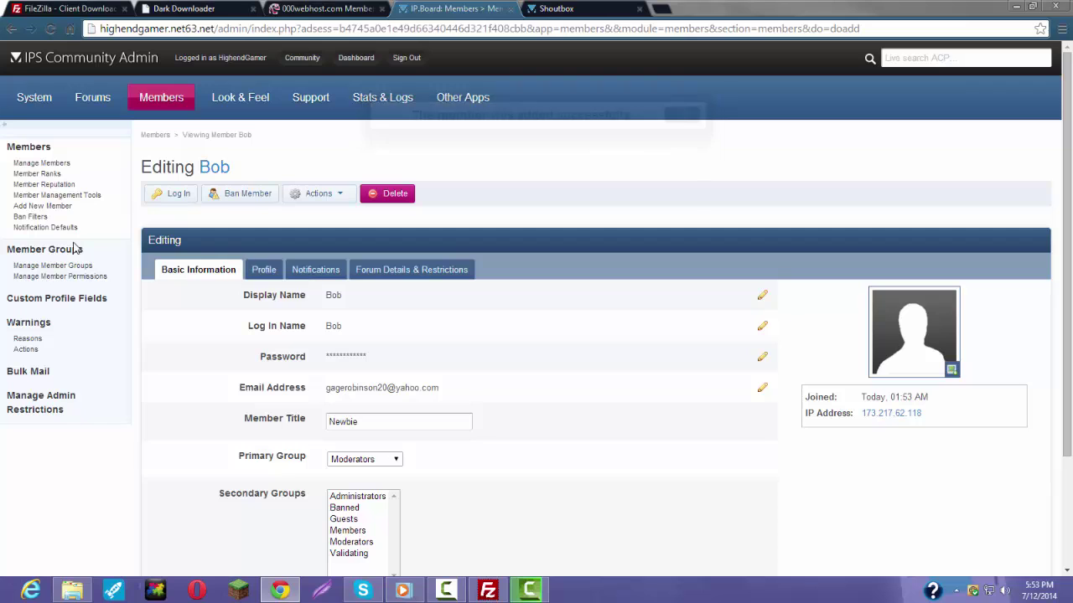
Step: Log in to the forum as the new moderator from its member page and submit the shout "hey"
click(158, 102)
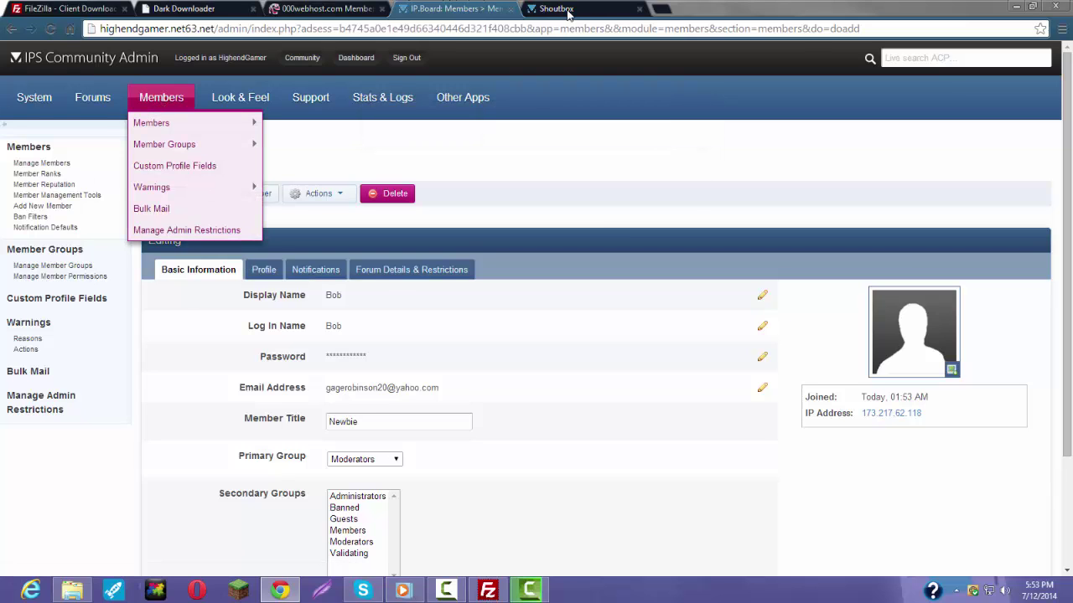
click(556, 10)
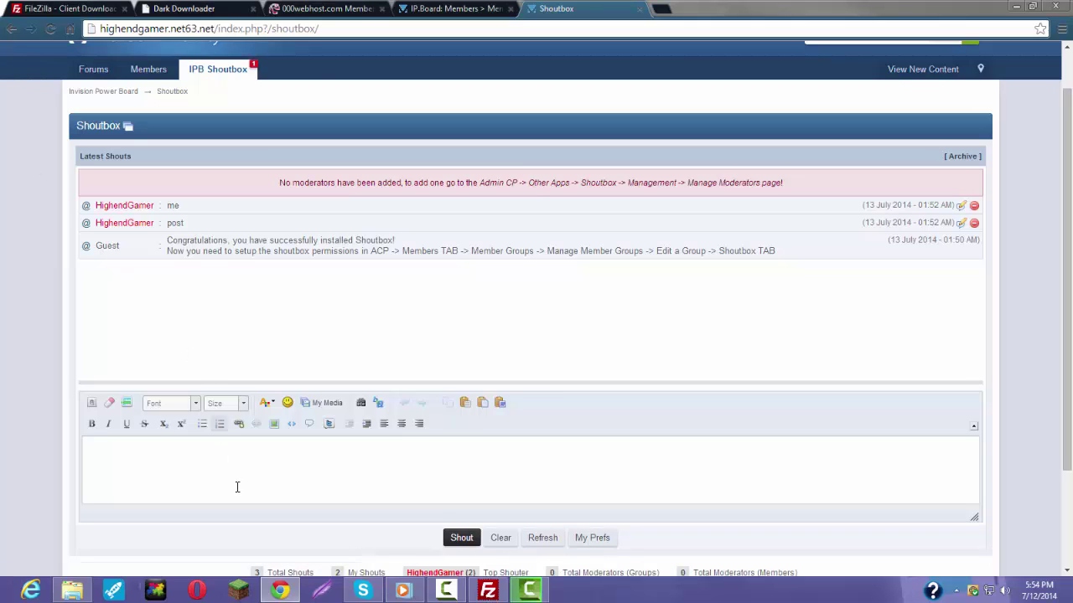
click(469, 8)
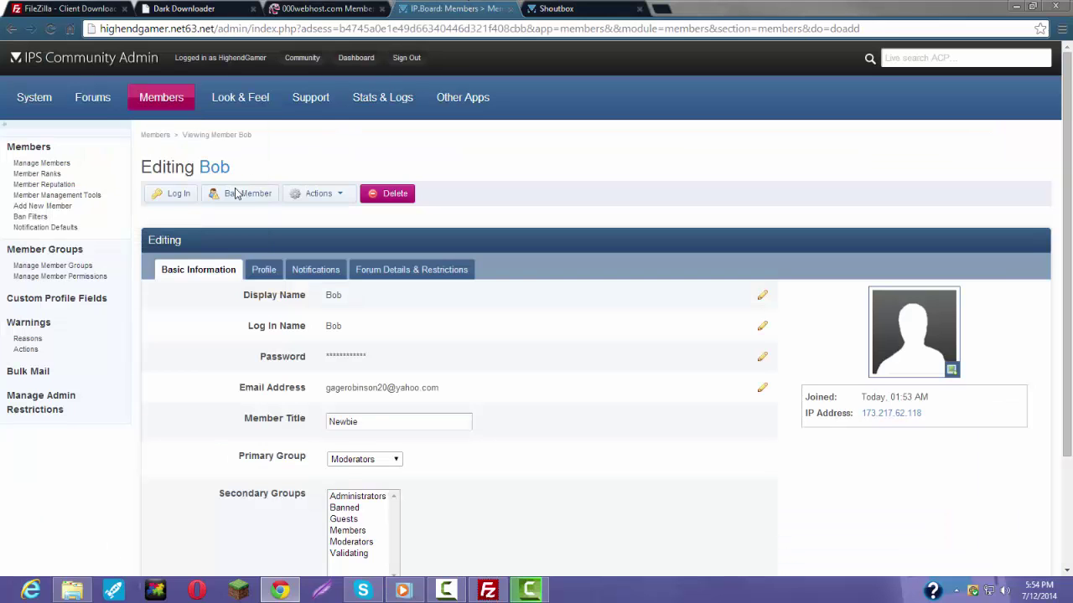
click(170, 195)
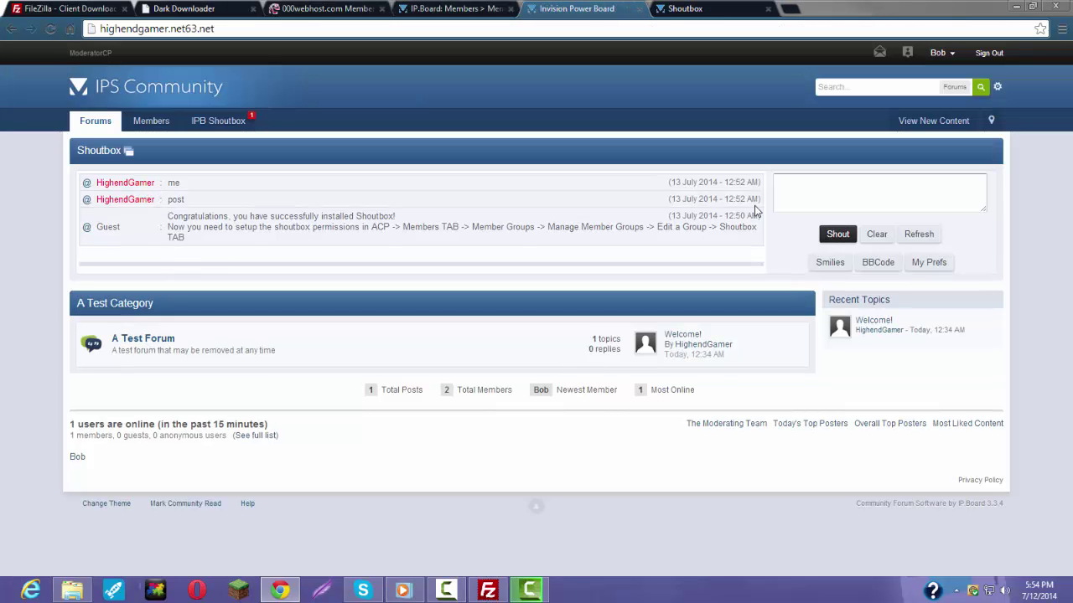
click(784, 194)
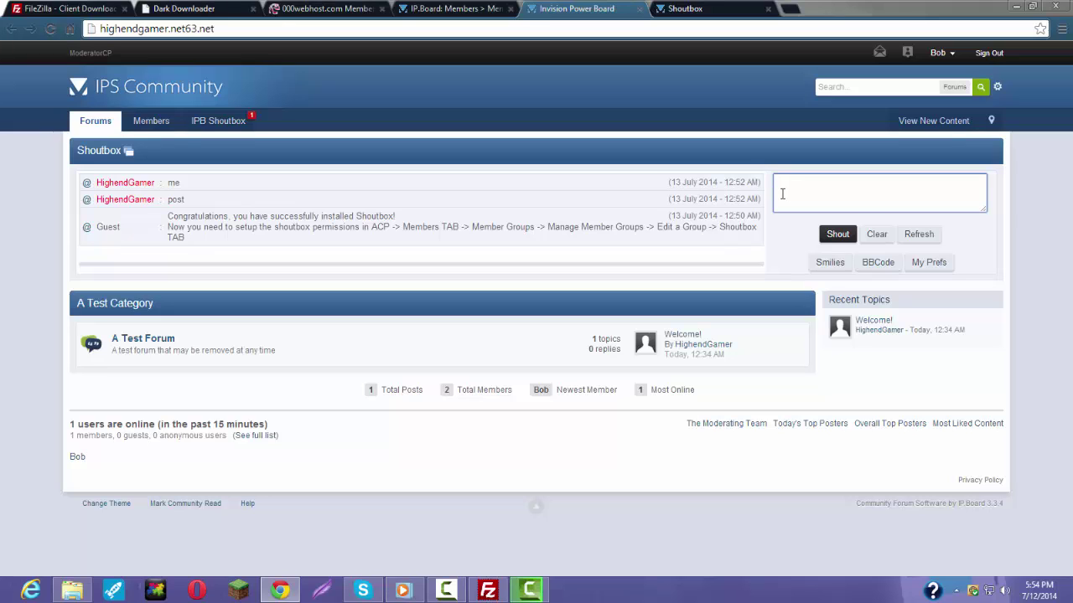
text(hey)
click(838, 234)
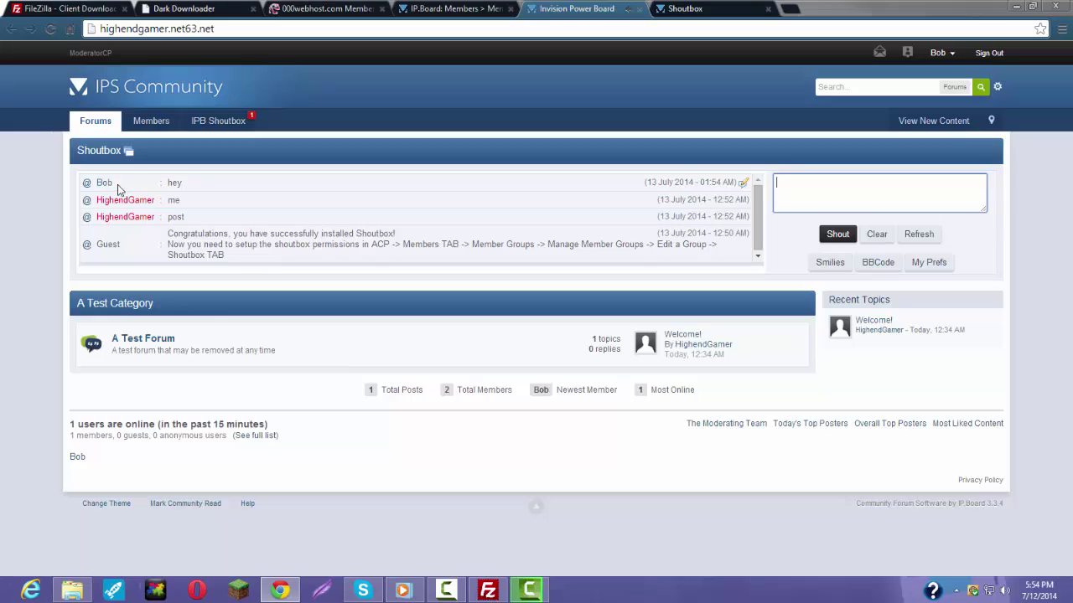
Step: Submit the shout "boo" with the administrator's username mentioned in front of it
drag(112, 181, 92, 186)
click(70, 186)
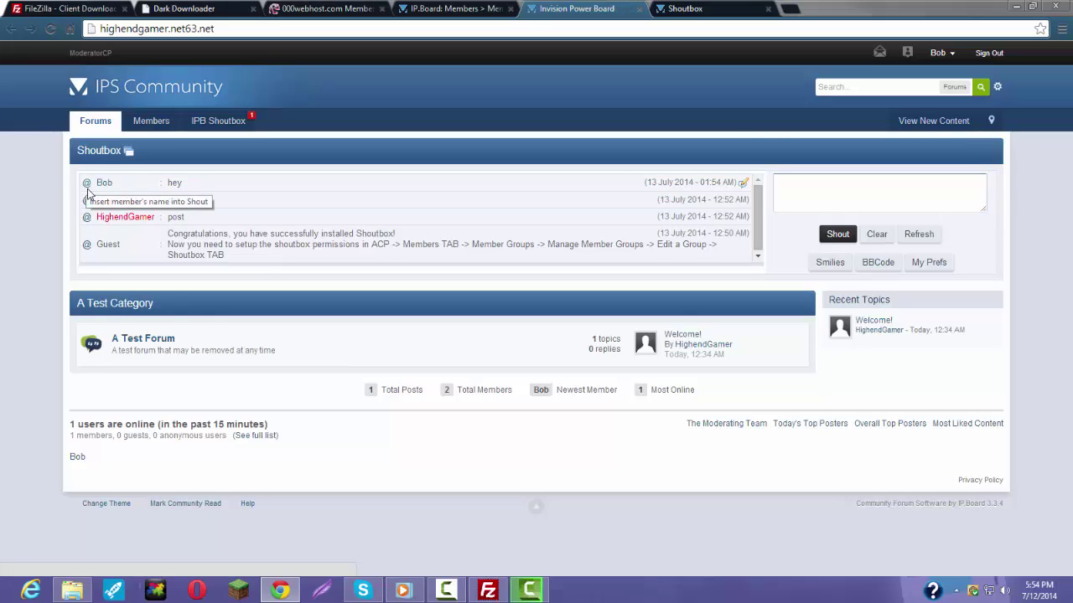
click(86, 201)
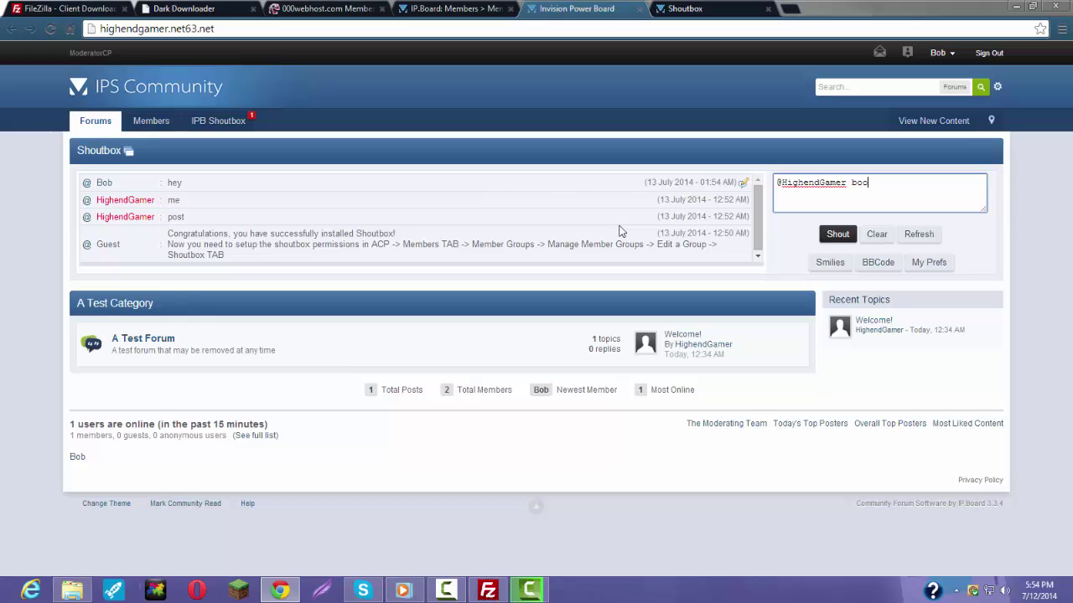
click(838, 234)
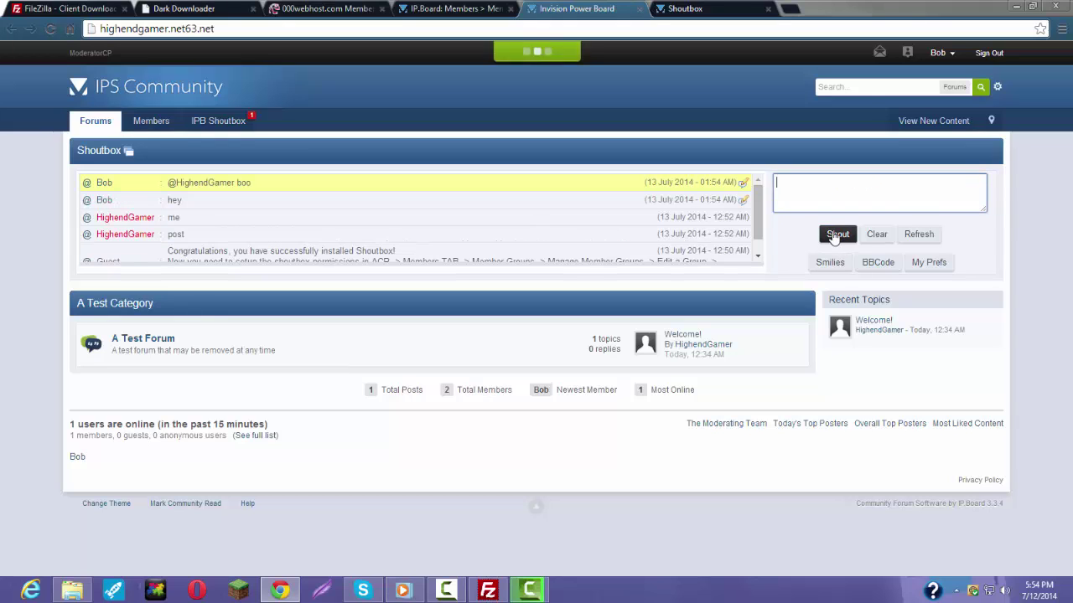
drag(176, 182, 233, 183)
Step: View the IPB Shoutbox page as the new moderator and close the older duplicate Shoutbox tab
click(232, 123)
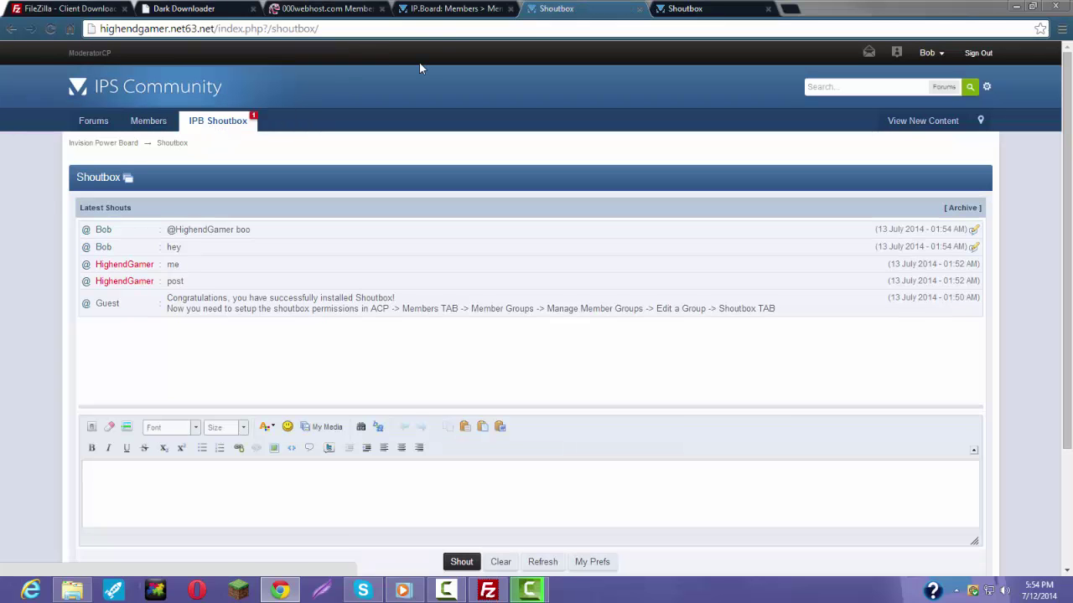
click(768, 9)
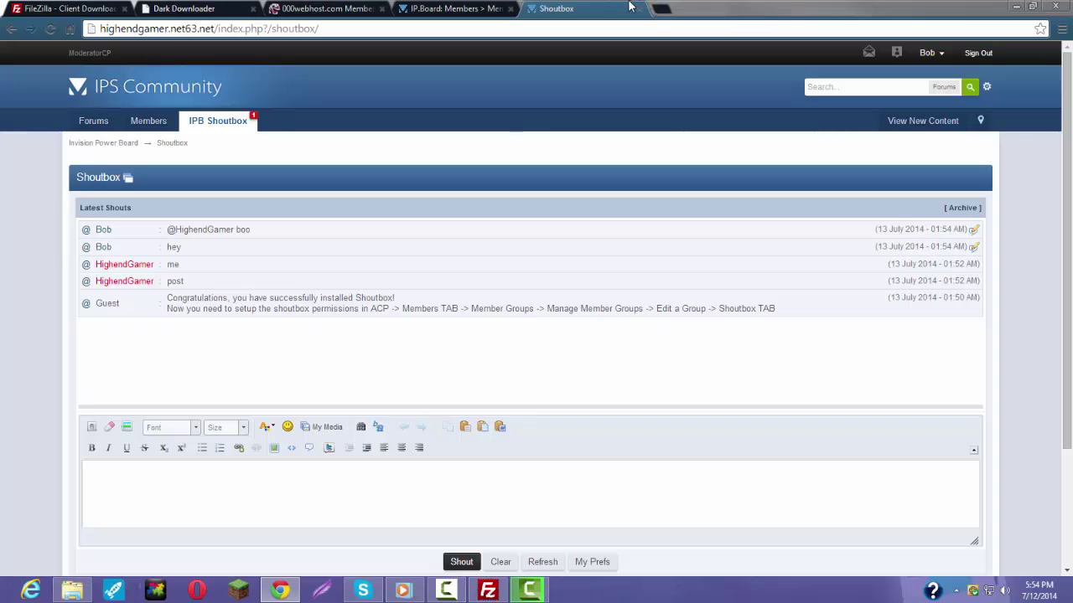
Step: Open the IPB Shoutbox Global Configuration settings in the forum's admin control panel
click(481, 7)
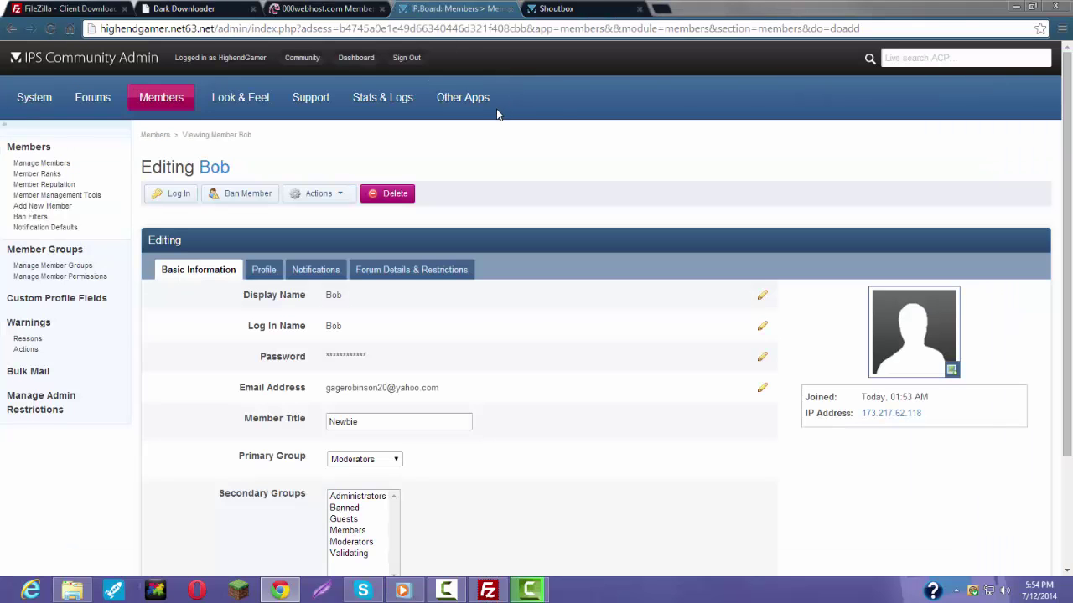
mouse_move(471, 98)
mouse_move(471, 124)
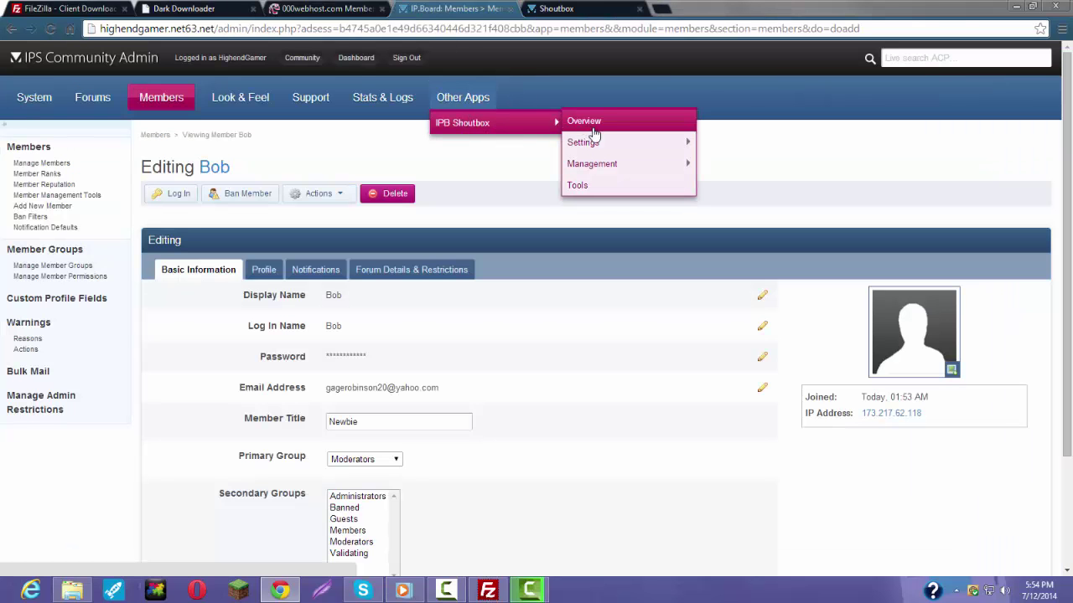
mouse_move(652, 148)
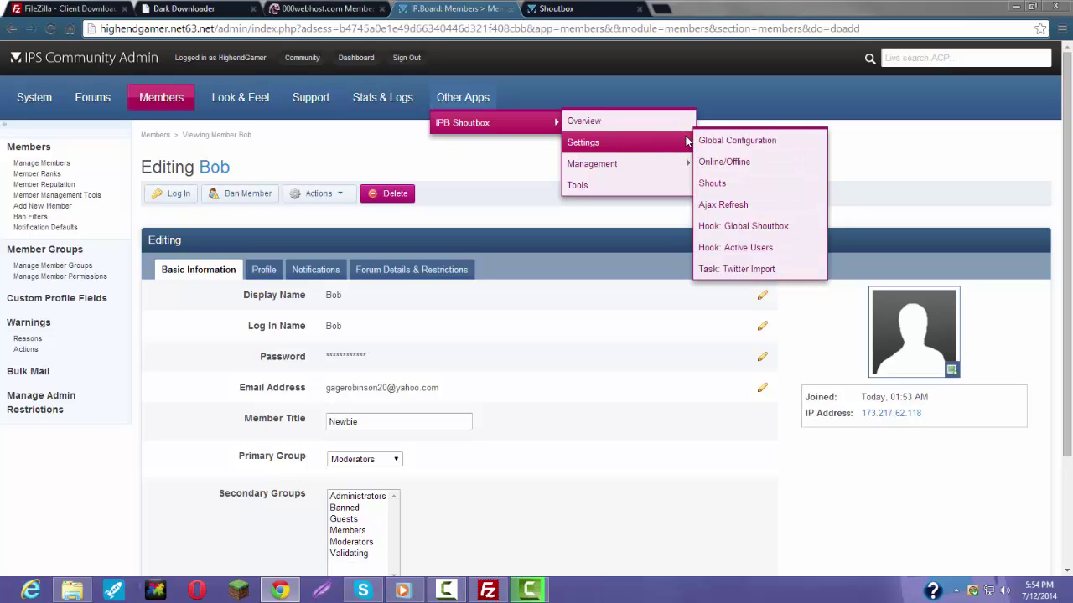
click(719, 151)
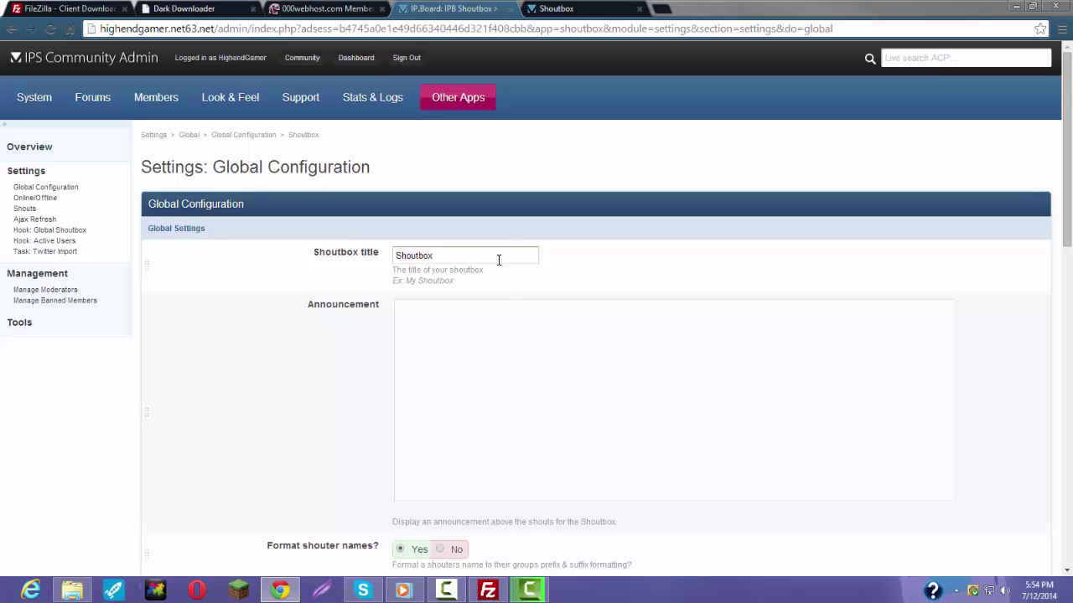
Step: Check the current title on the forum's Shoutbox page and set the Shoutbox title to "HighendGamer" in the Global Configuration
click(572, 10)
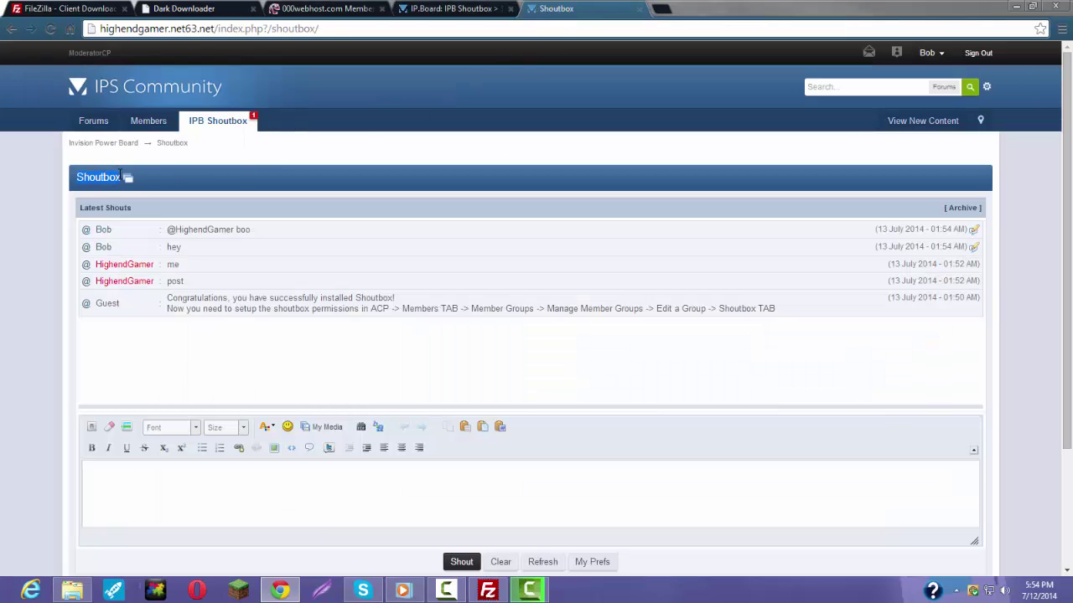
click(457, 9)
click(482, 255)
key(ctrl+a)
key(BackSpace)
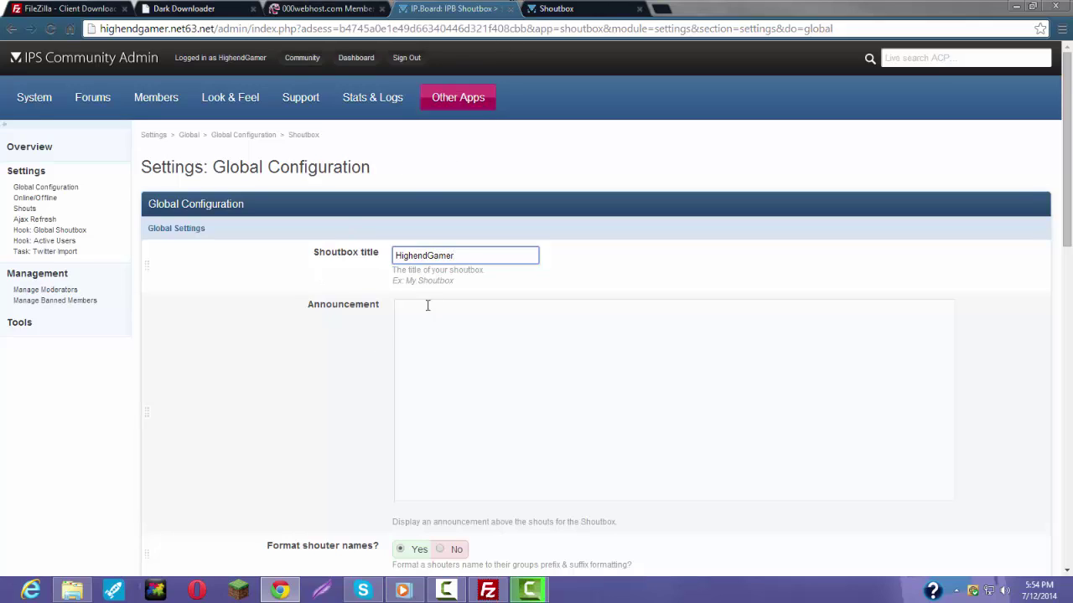
click(456, 349)
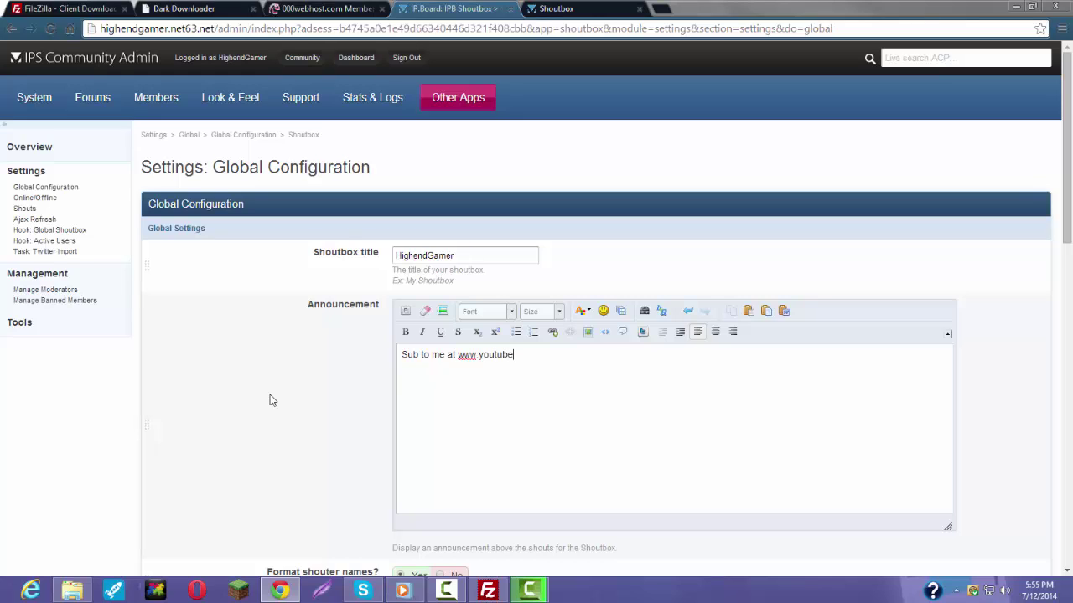
text(.com/user/RealHighendGame)
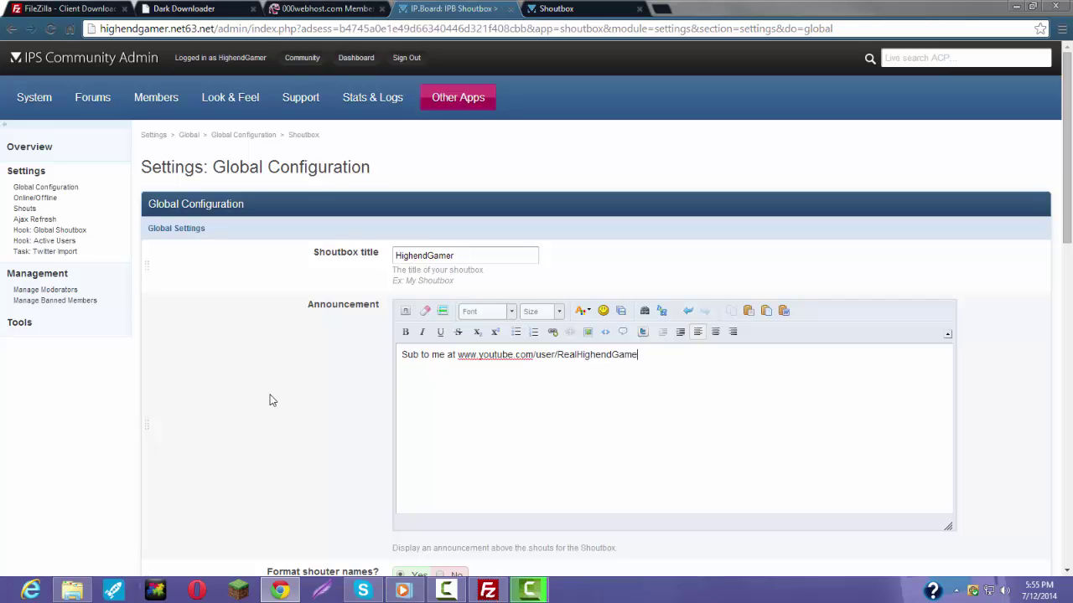
text(2)
Step: Examine the shouter name formatting, colon separator, fading and time format options in the global settings
scroll(297, 441, down, 2)
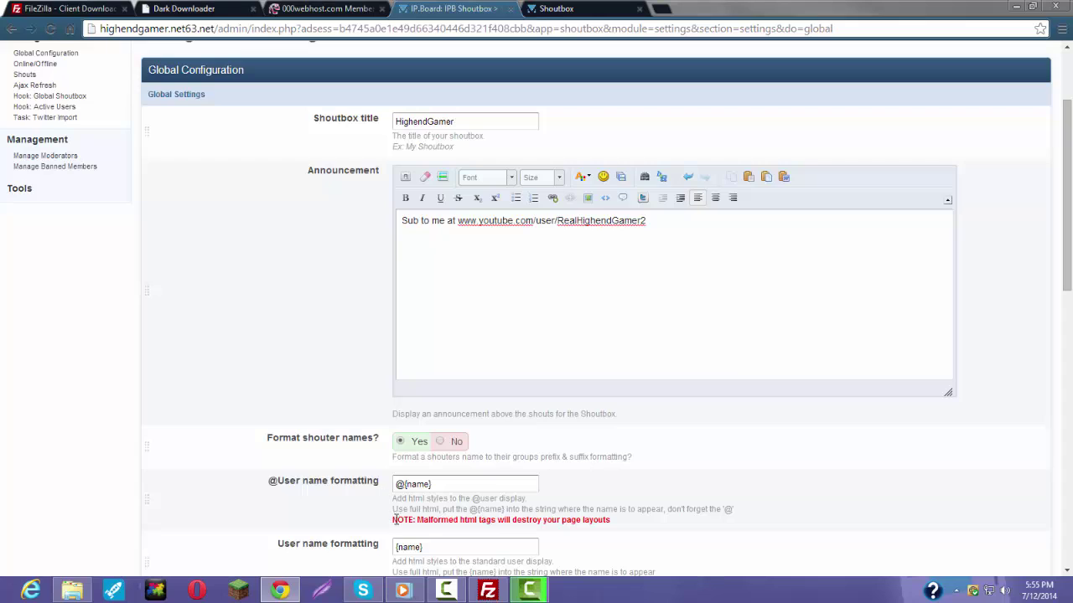
drag(268, 484, 379, 483)
click(372, 464)
drag(291, 436, 381, 440)
click(384, 460)
scroll(384, 461, down, 2)
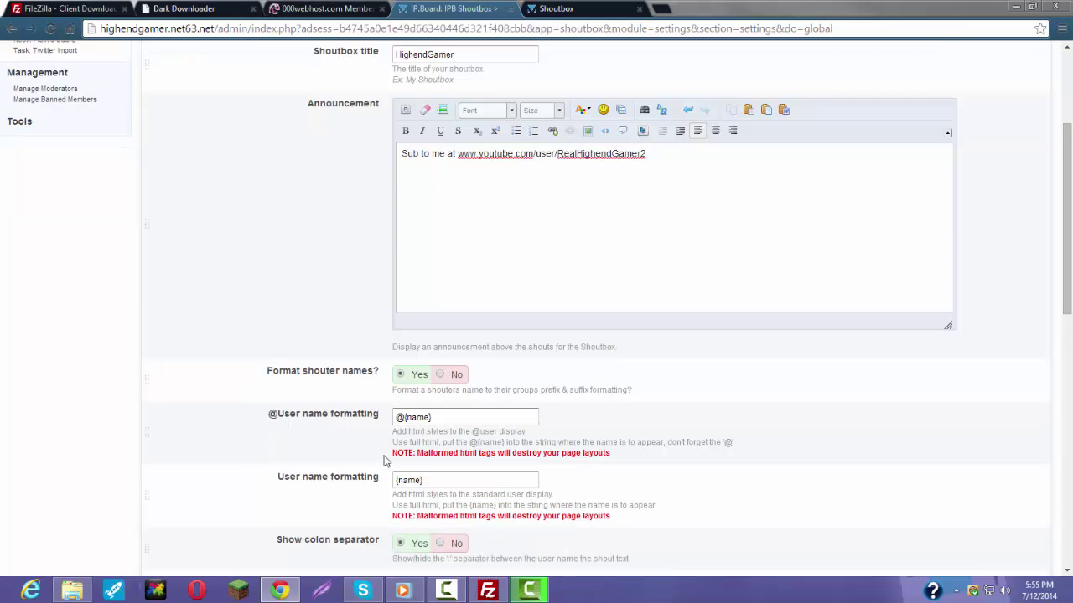
scroll(344, 526, down, 1)
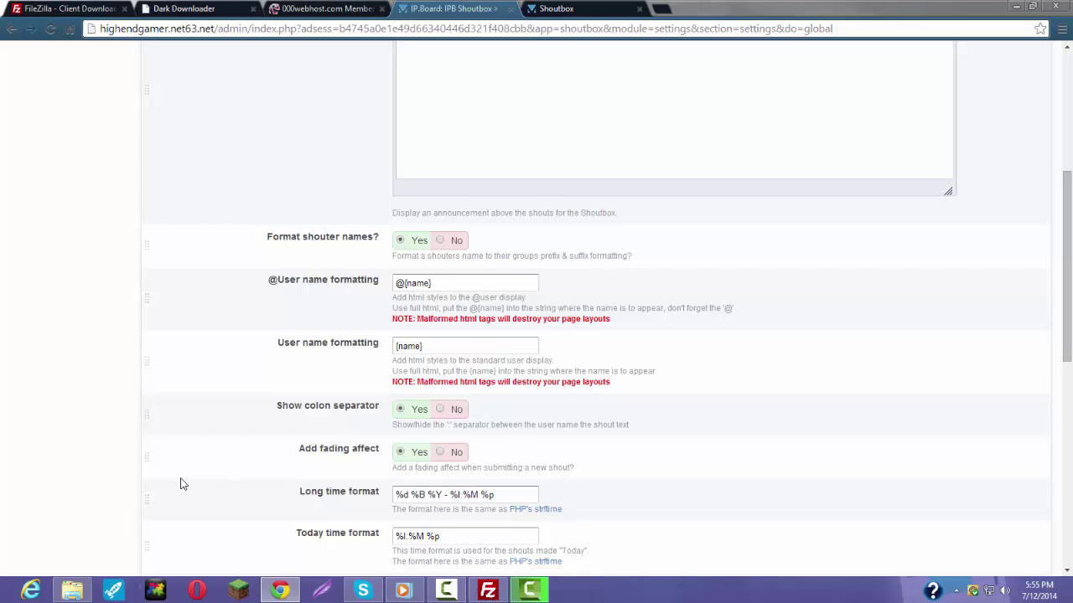
scroll(182, 485, down, 1)
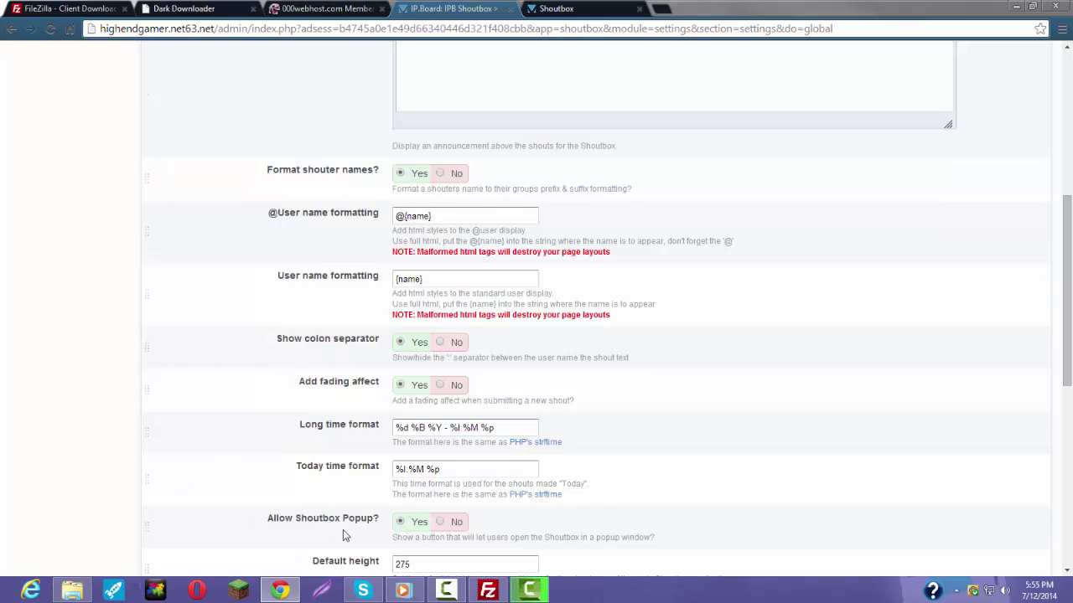
Step: Set Allow Shoutbox Popup to No, and try out the popup window on the forum's Shoutbox page
click(441, 523)
scroll(712, 484, down, 1)
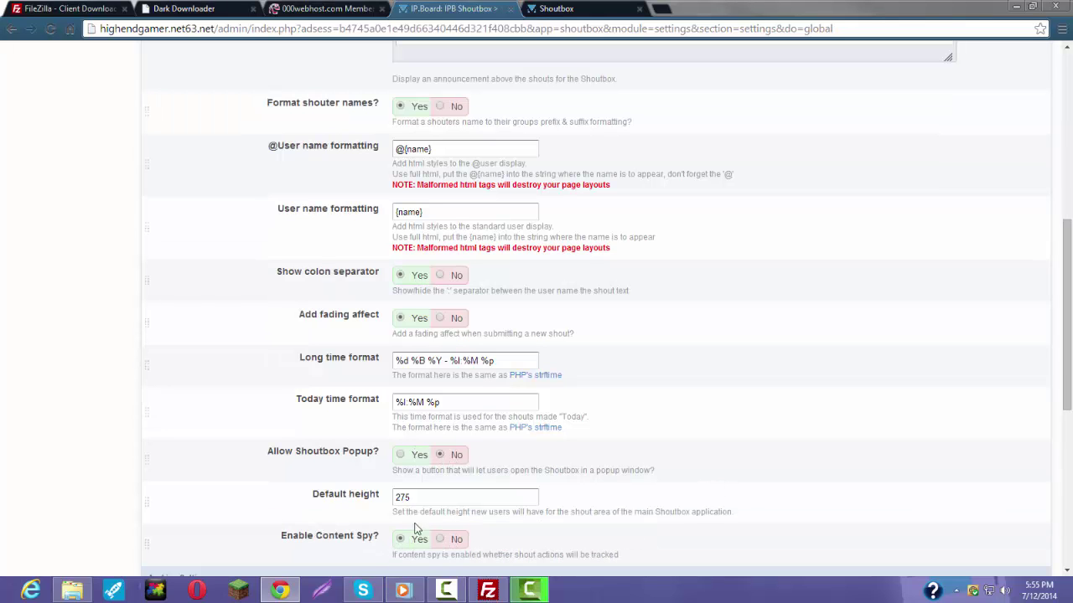
click(586, 9)
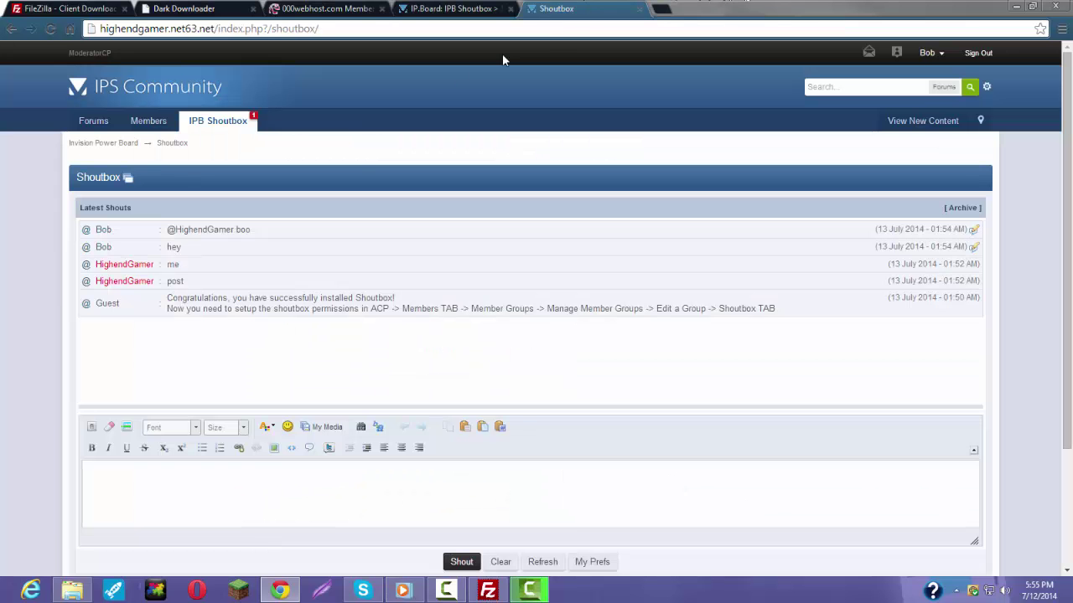
click(127, 178)
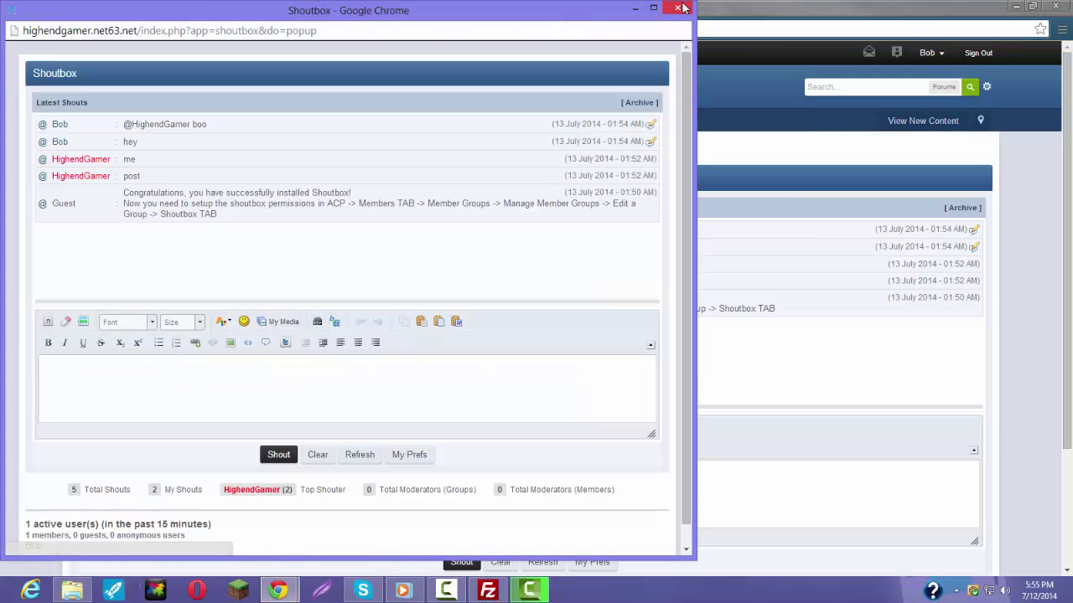
click(683, 7)
click(463, 8)
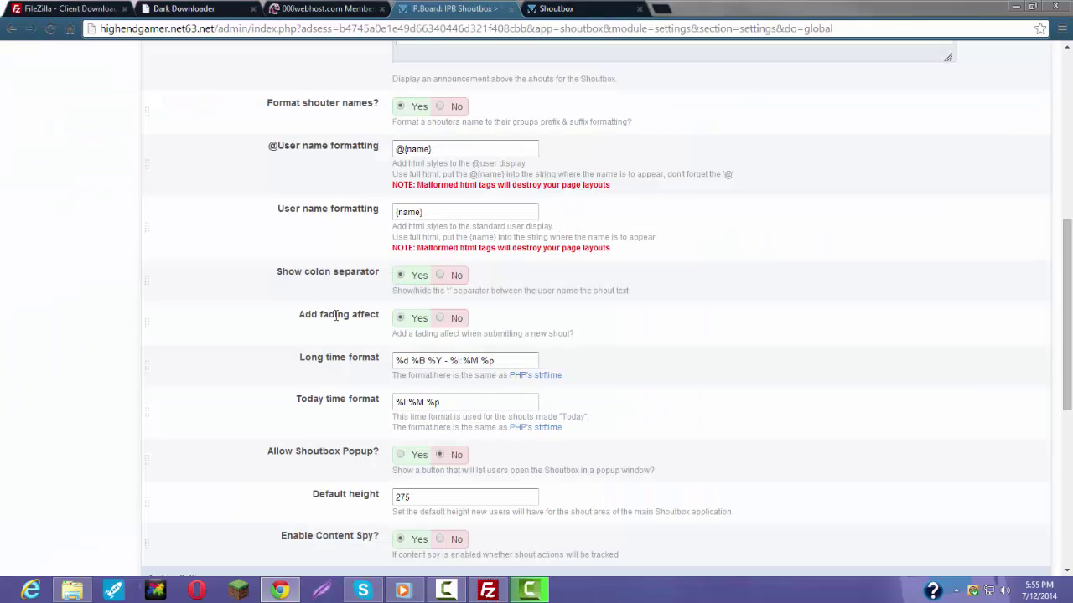
click(436, 459)
Step: Look through the archive, task and feature settings, closing the stray Camtasia page, and save the Global Configuration
scroll(318, 528, down, 2)
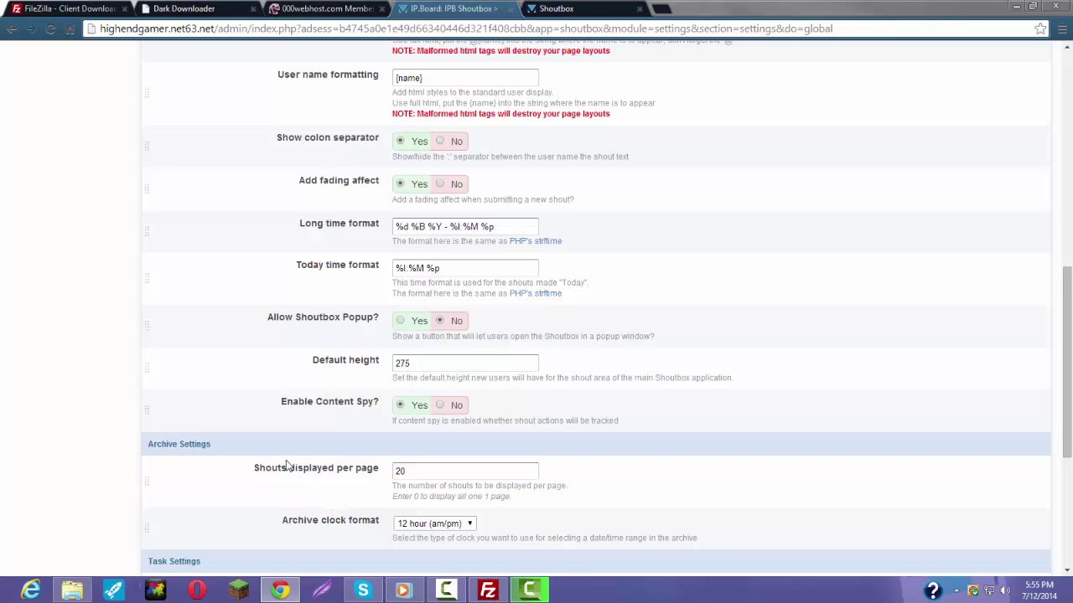
drag(254, 481, 316, 535)
click(316, 534)
scroll(266, 534, down, 3)
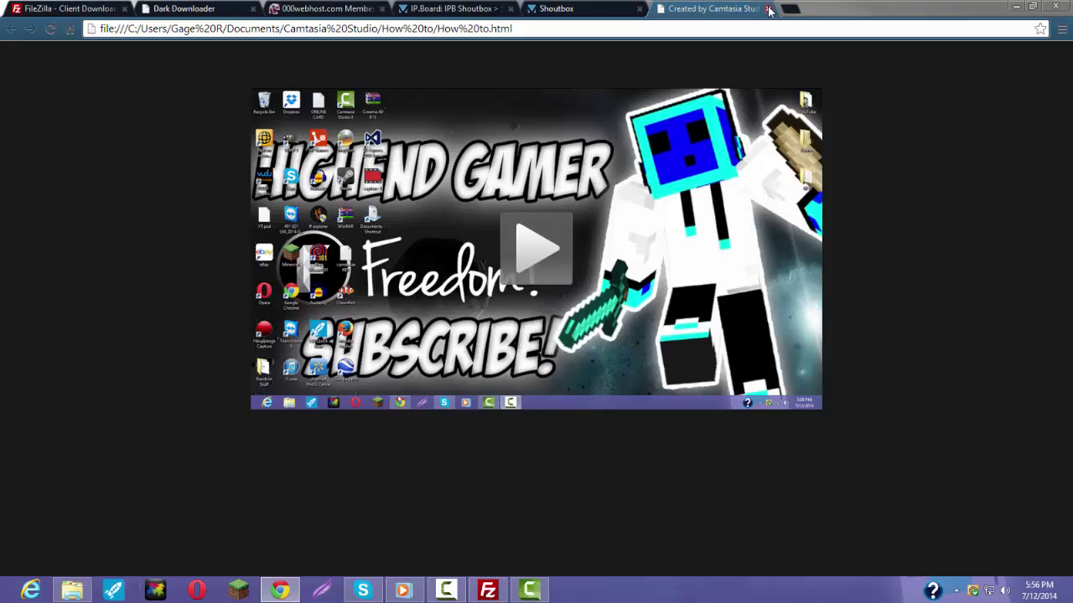
click(768, 9)
click(453, 8)
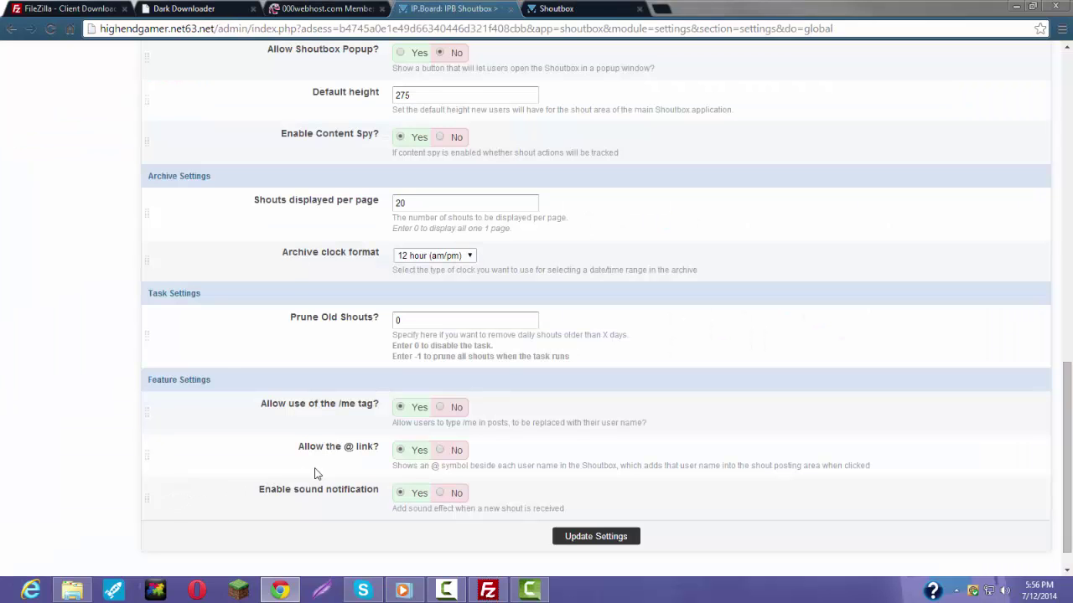
drag(291, 451, 355, 452)
click(582, 543)
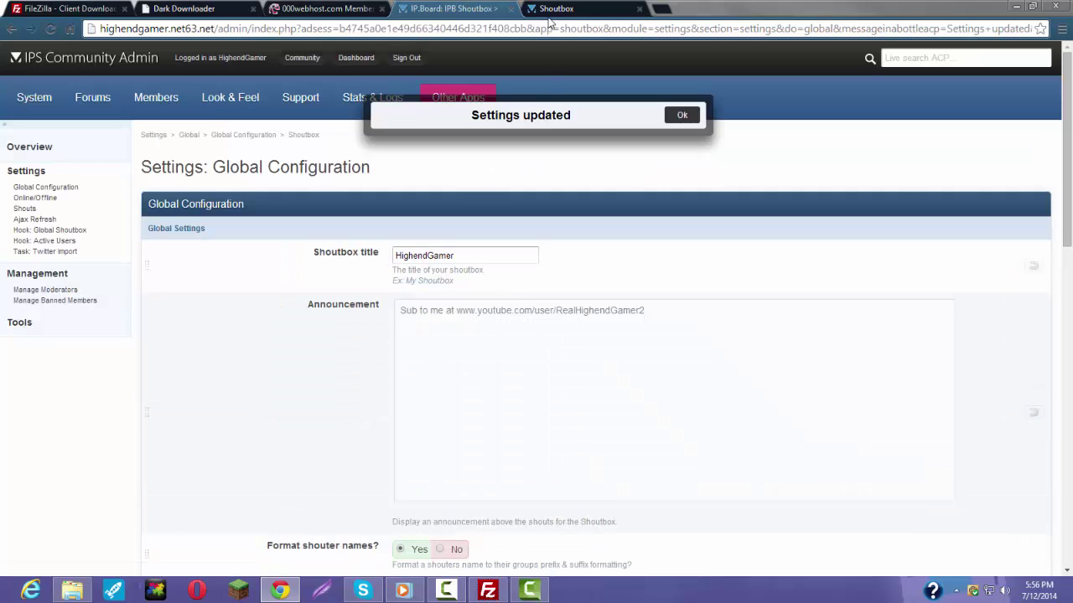
Step: Reload the forum's Shoutbox page and check its title and announcement
click(546, 10)
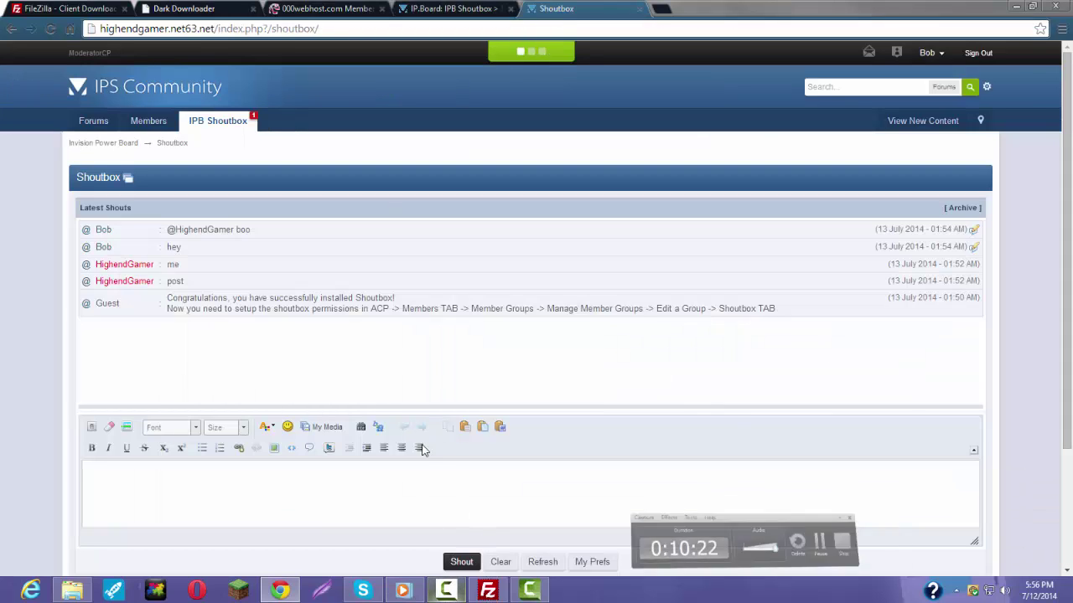
click(52, 29)
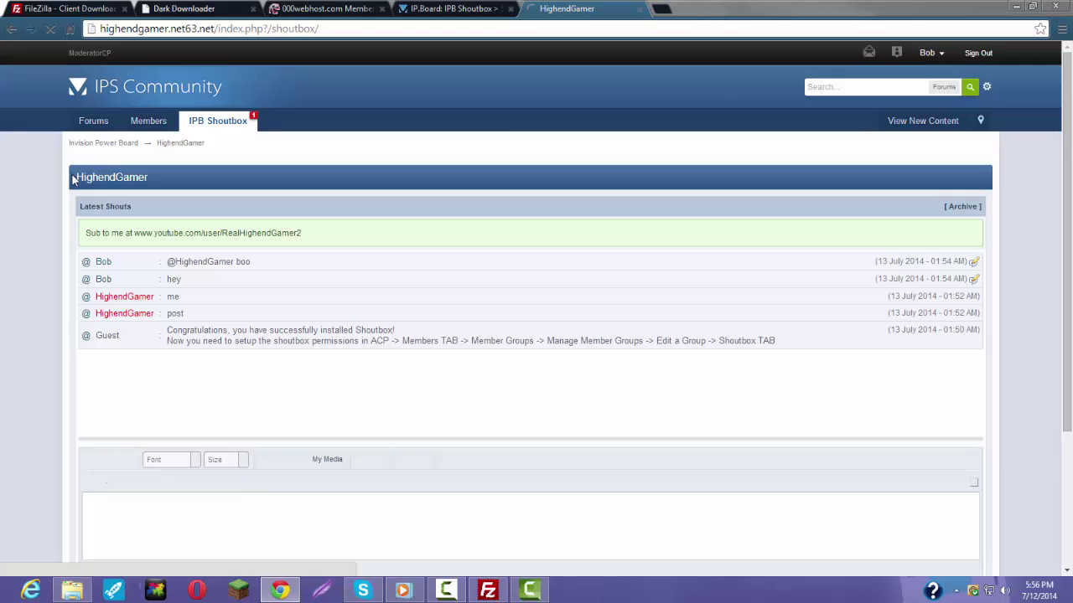
drag(72, 177, 161, 176)
click(164, 183)
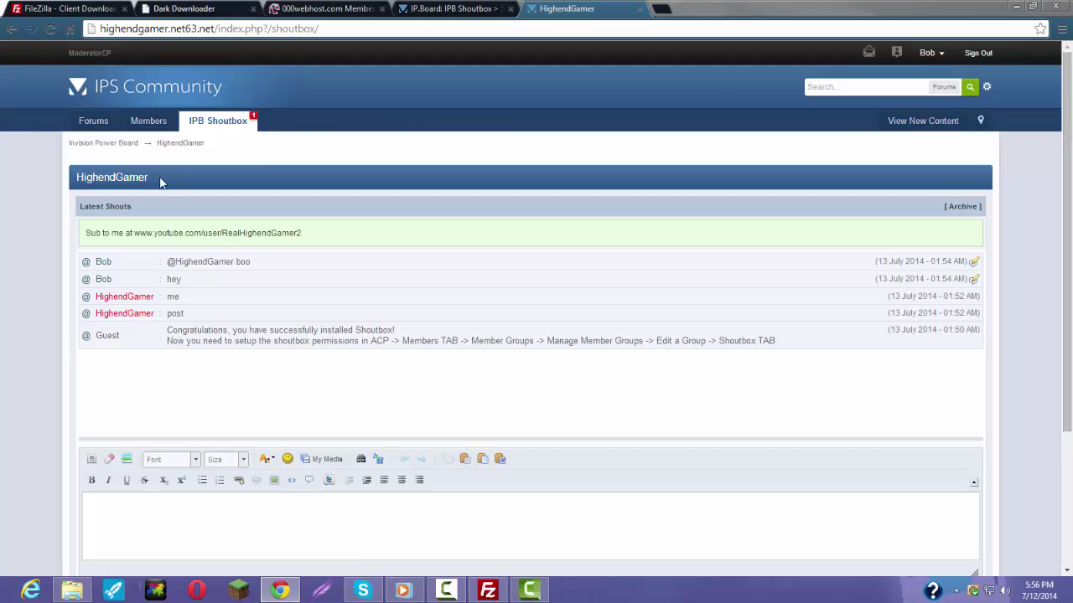
triple_click(152, 177)
click(23, 264)
double_click(86, 236)
click(377, 242)
Step: Open the IPB Shoutbox overview in the forum's admin control panel
click(479, 10)
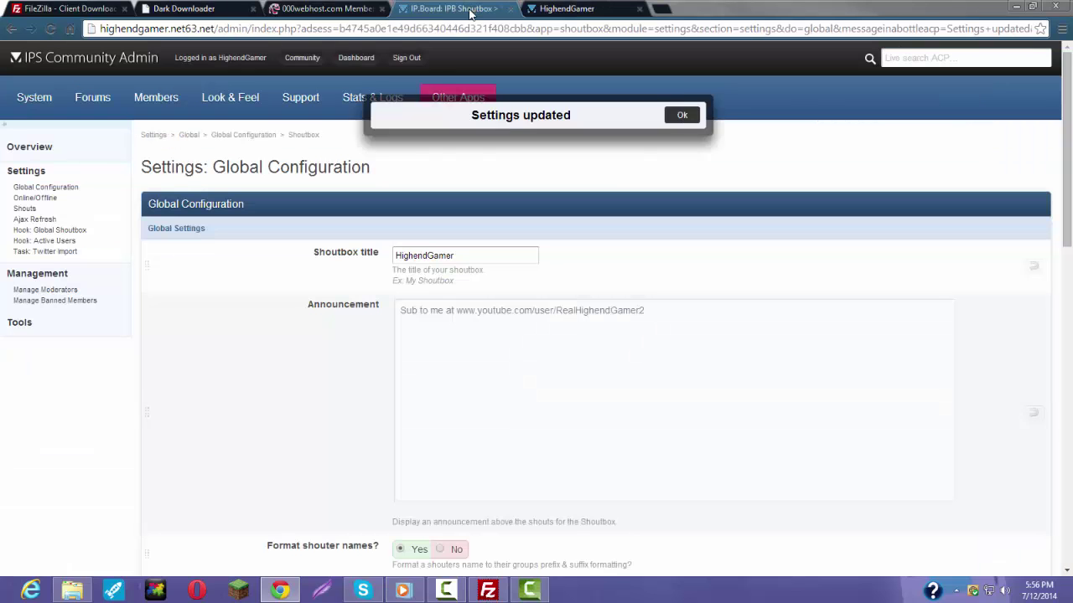
mouse_move(451, 96)
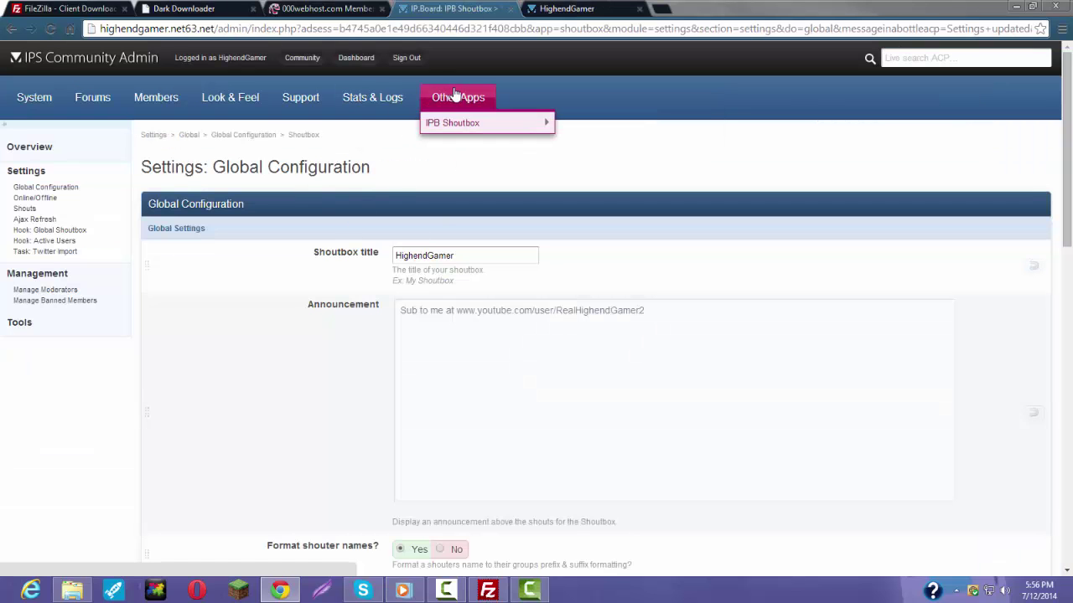
mouse_move(477, 124)
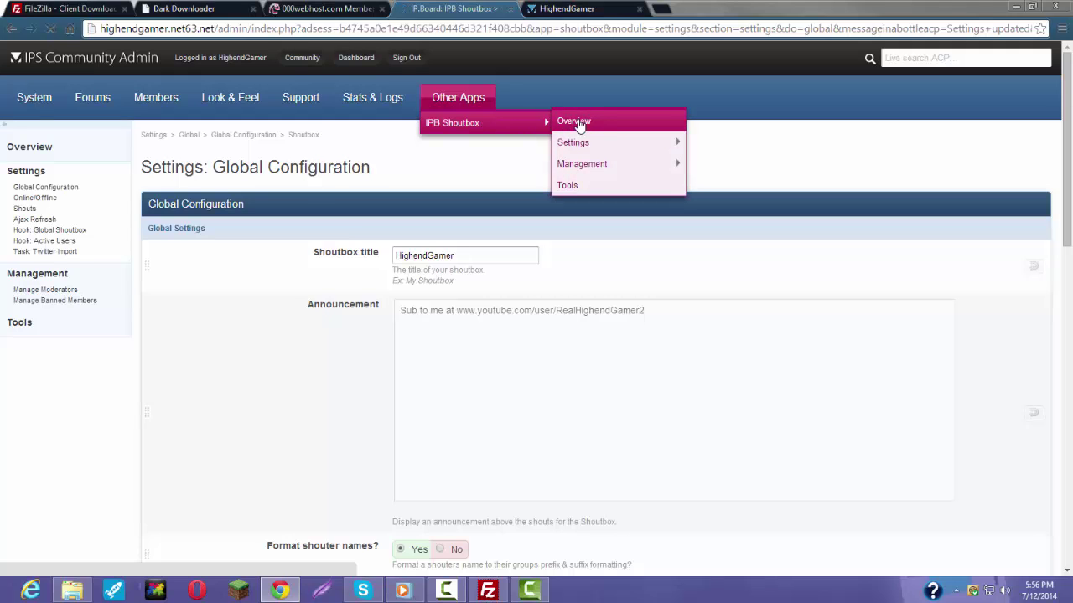